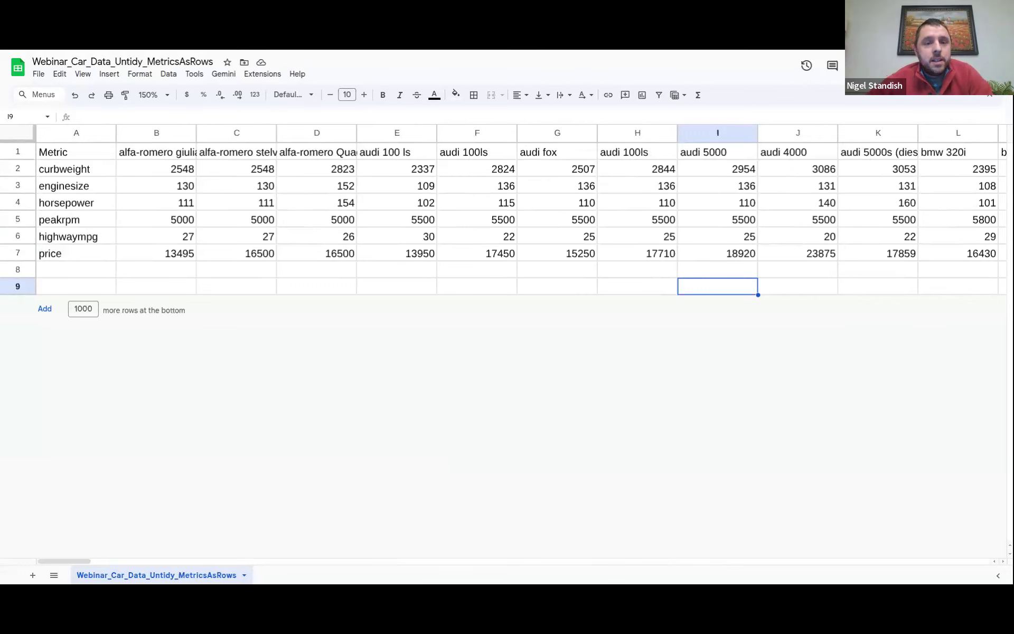
Switch to the Exploring Unfamiliar Dataset Webinar deck in Google Slides and present the "Understand the Structure" slide.
click(351, 53)
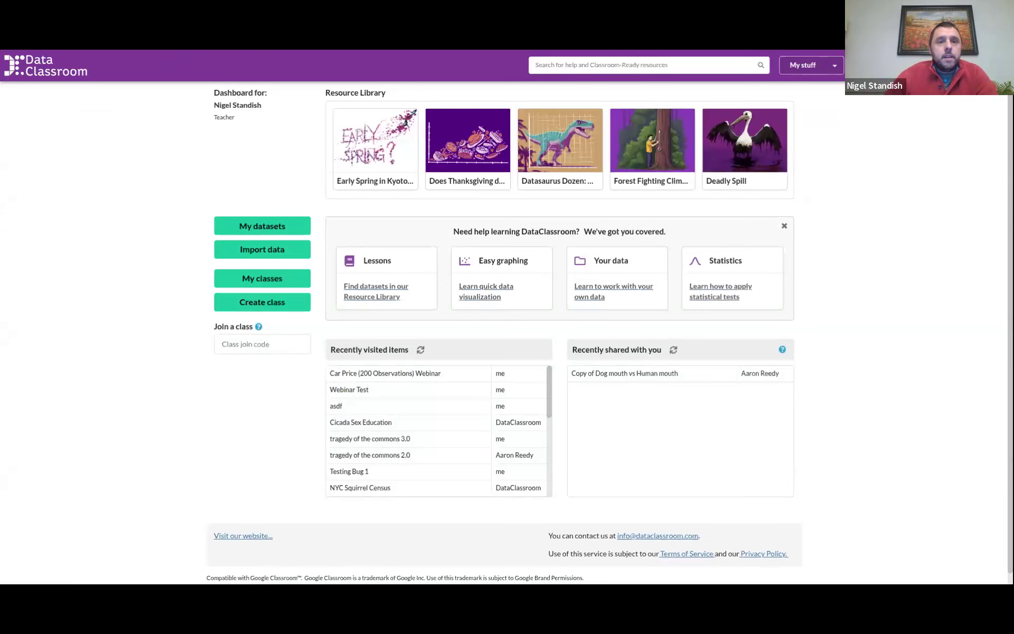
key(alt+Tab)
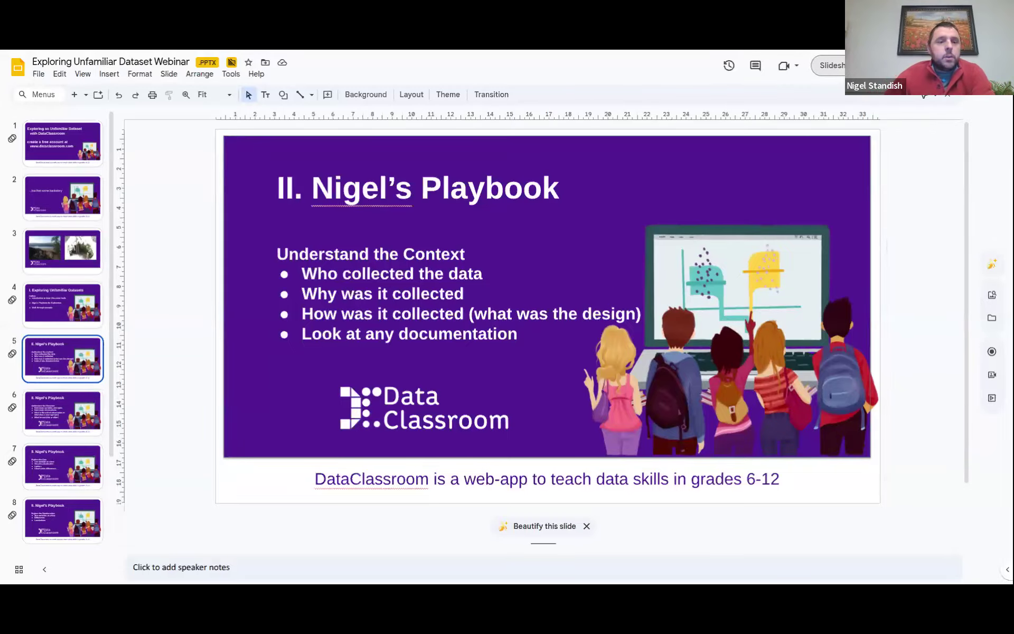
key(Down)
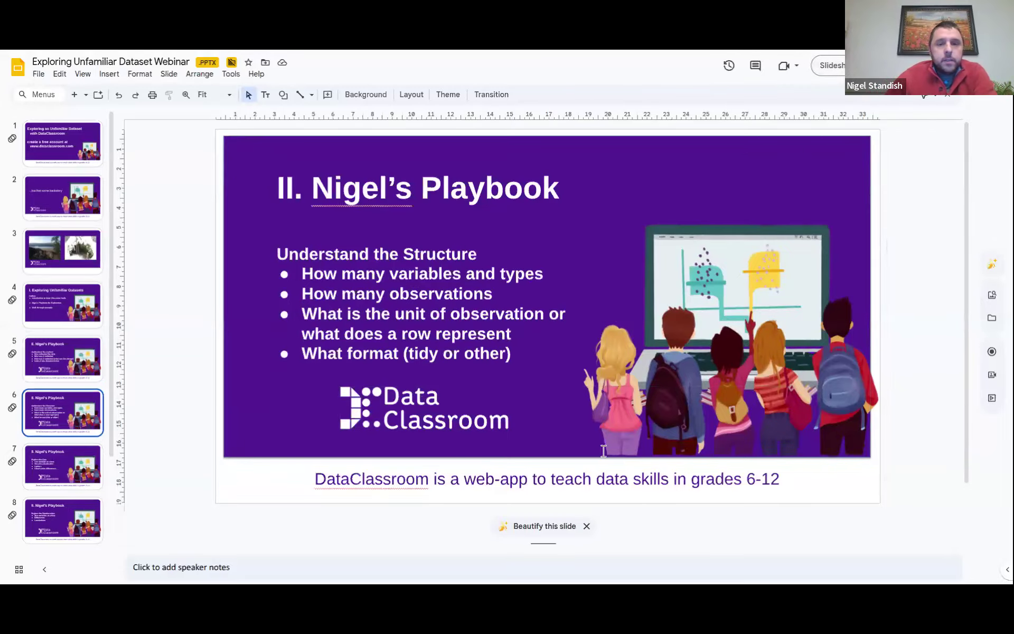
click(911, 65)
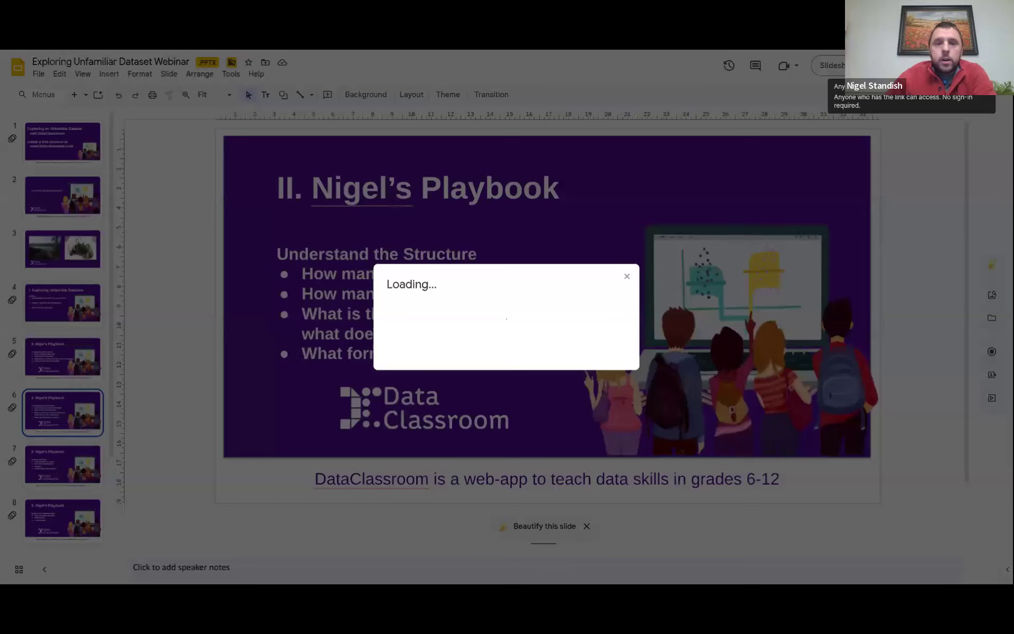
click(686, 157)
click(829, 66)
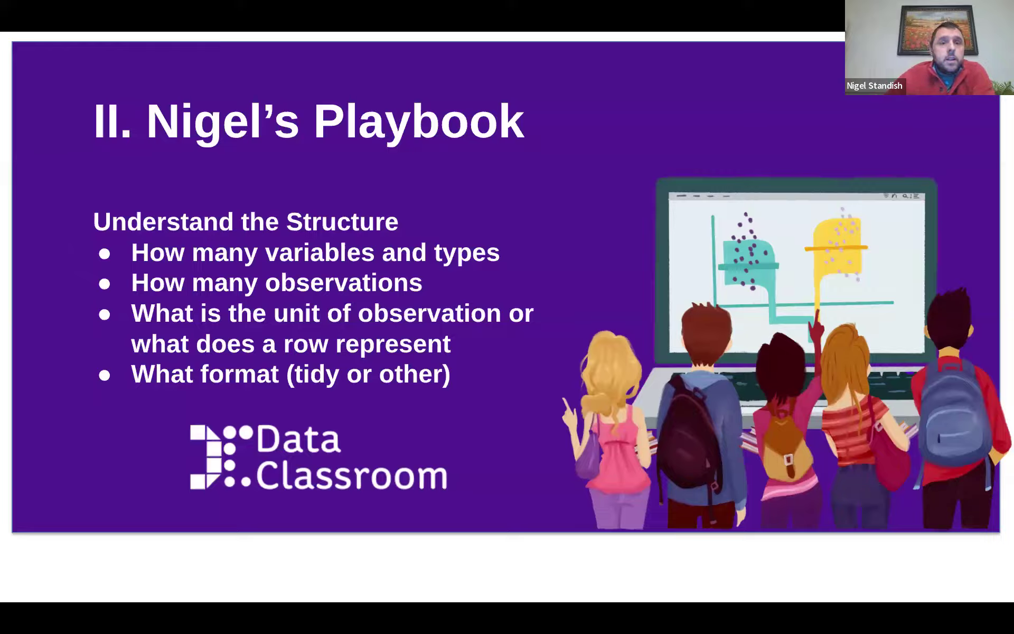
Switch to the Webinar_Car_Data_Untidy_MetricsAsRows spreadsheet in Google Sheets and look across its car columns, returning to column A.
key(alt+Tab)
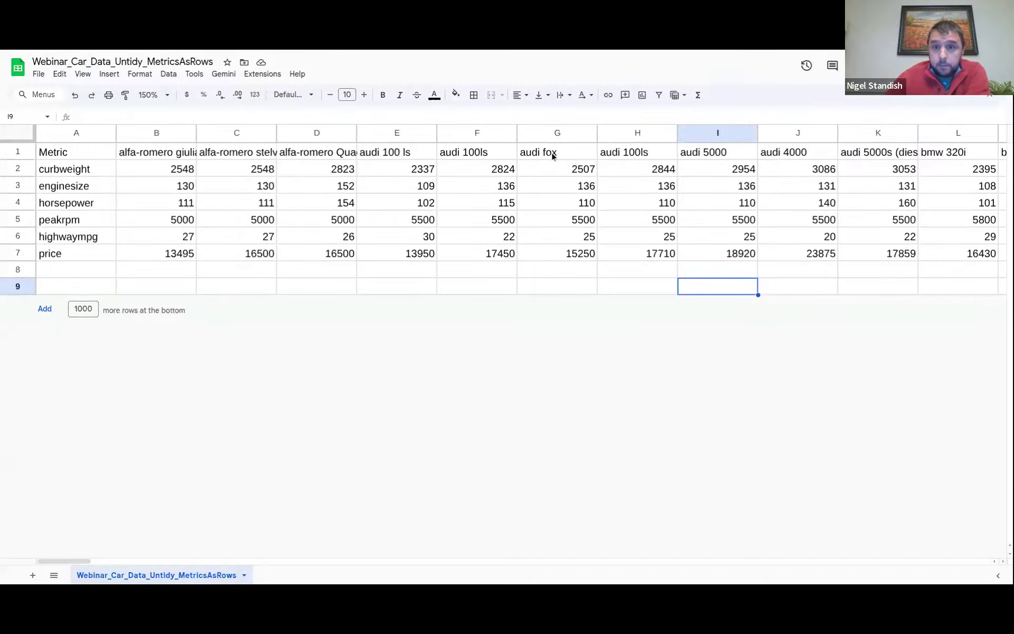
drag(80, 562, 121, 563)
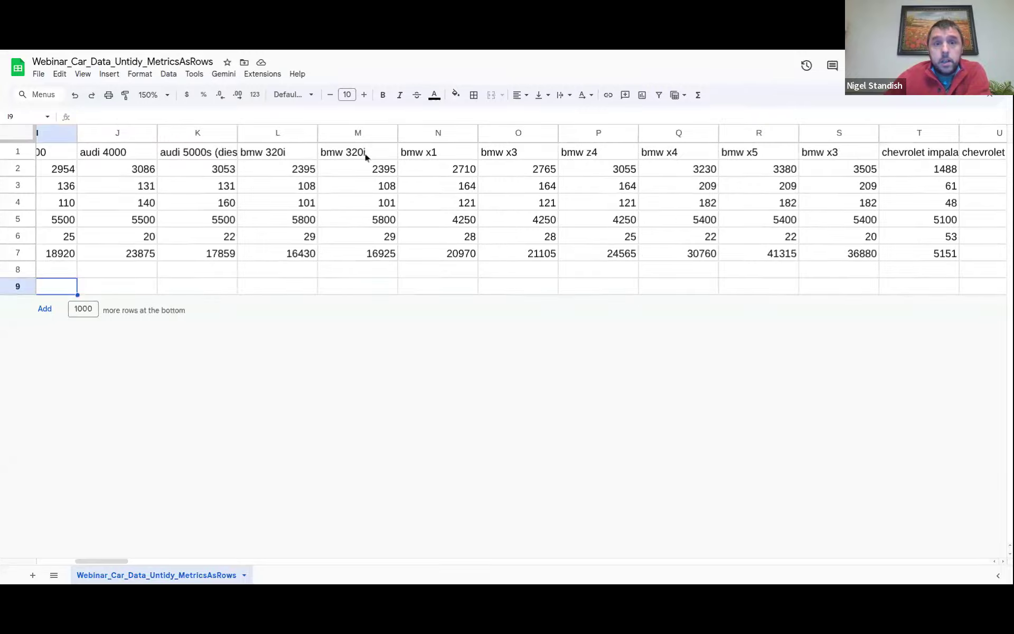
drag(111, 564, 185, 552)
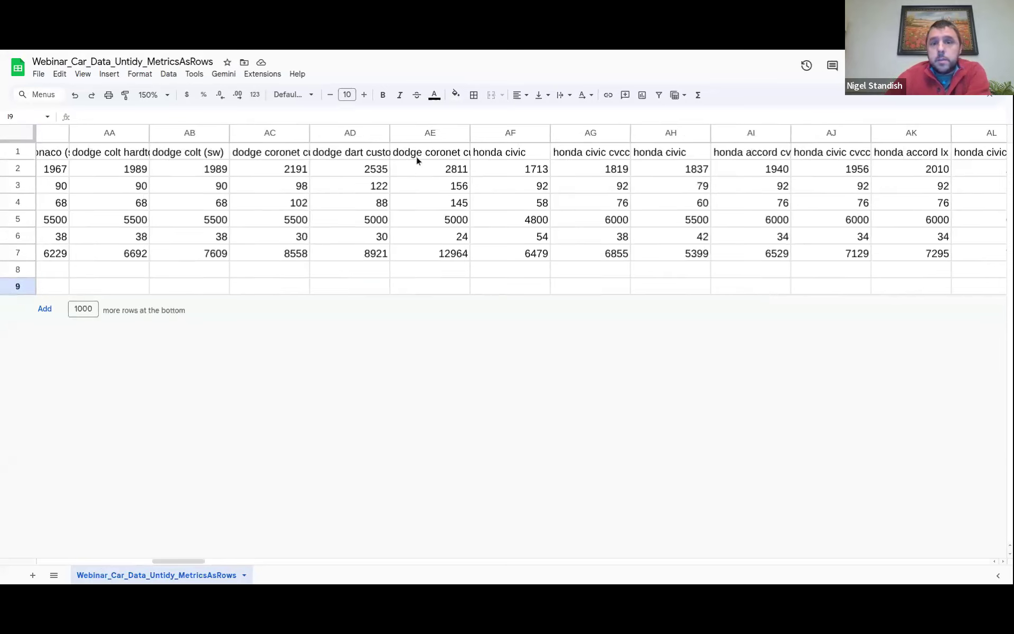
drag(179, 560, 306, 550)
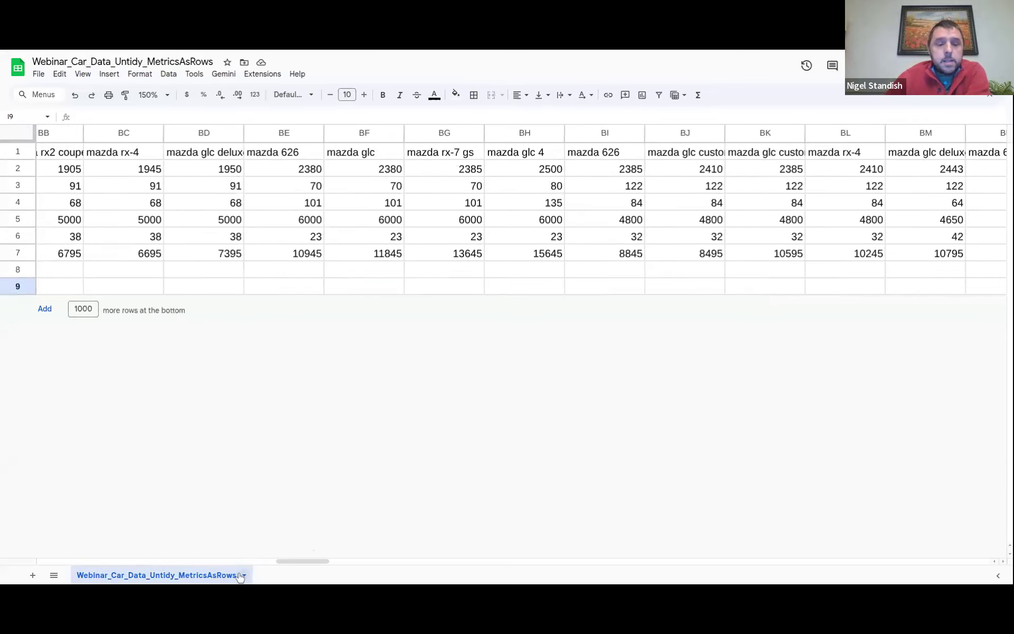
click(284, 285)
drag(294, 561, 5, 550)
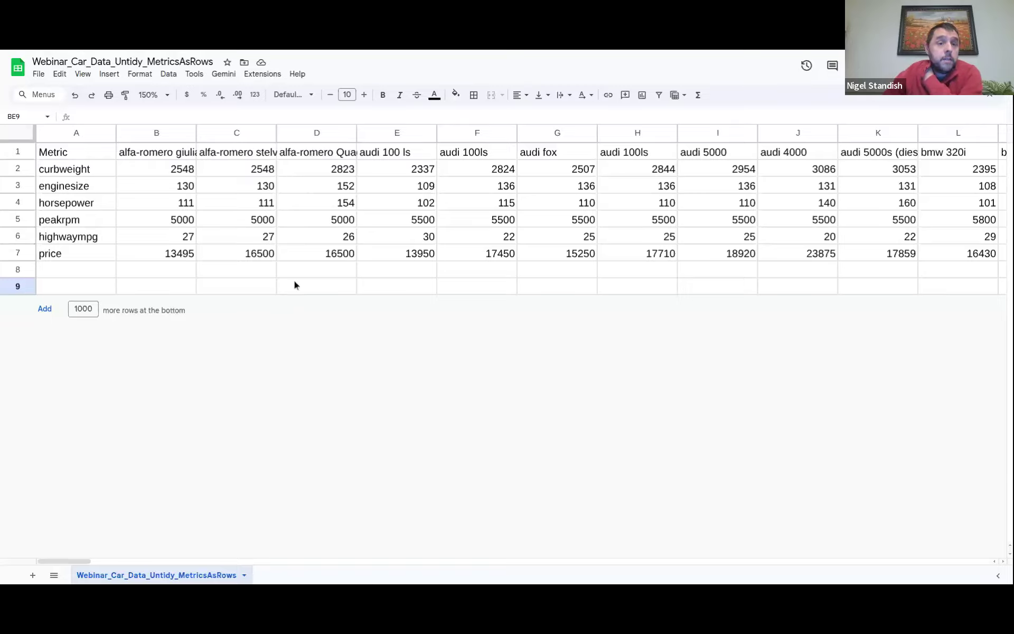
Highlight the sample measurements in B2:G7, then the metric names in A2:A7, to examine how the data is laid out.
drag(157, 169, 587, 257)
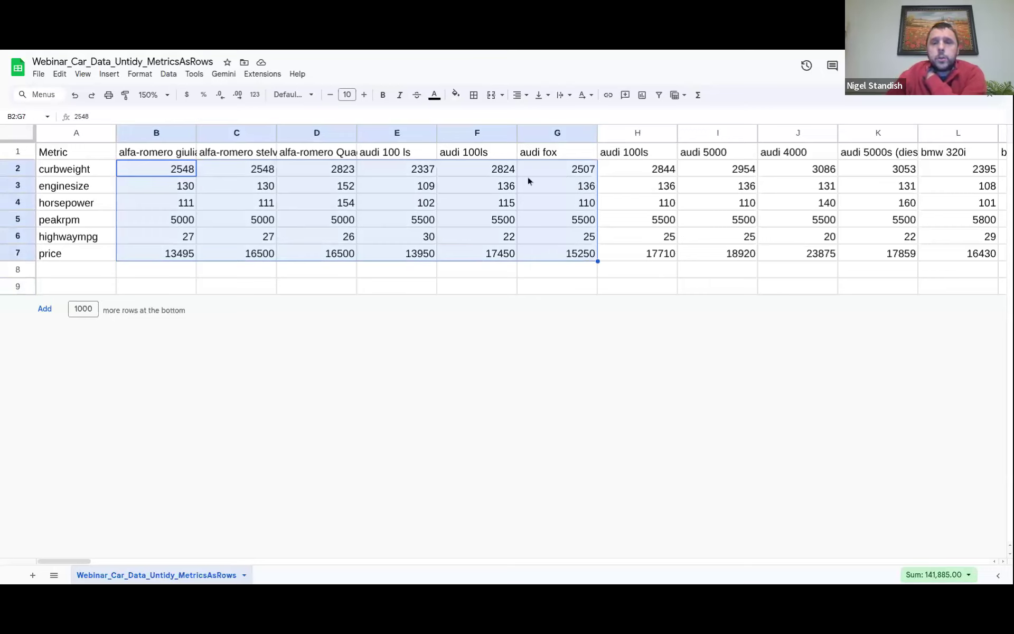
click(558, 211)
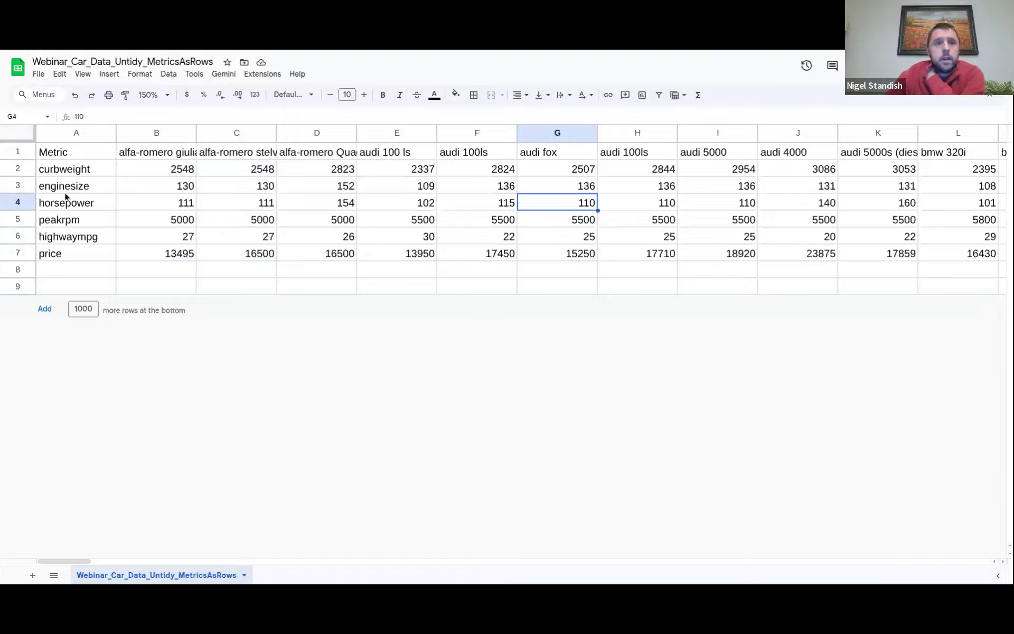
drag(58, 173, 69, 257)
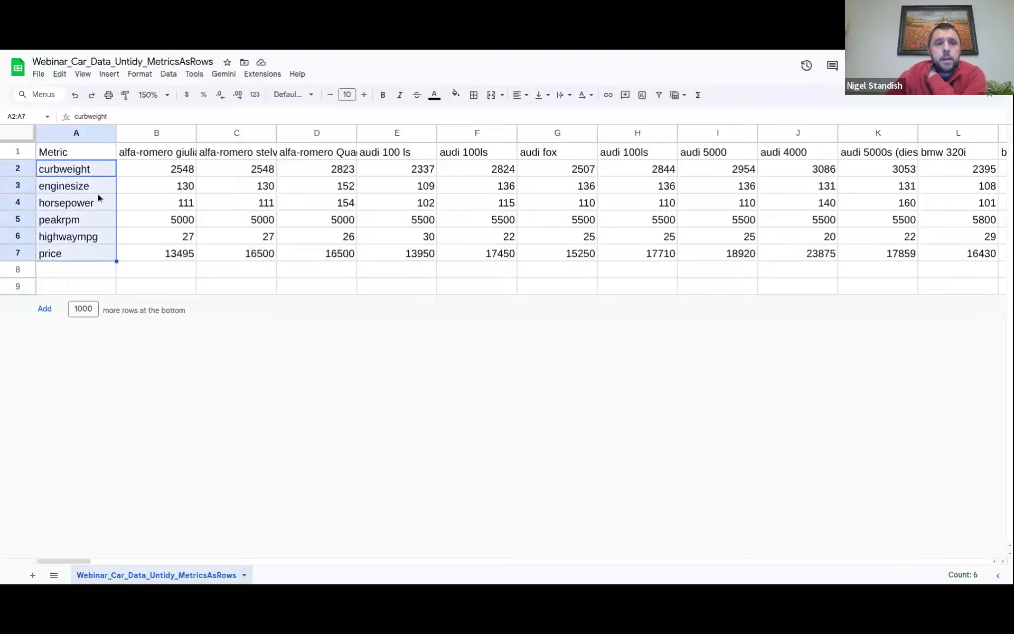
Examine the car names used as column headers in row 1, one by one from B1 to H1.
click(139, 153)
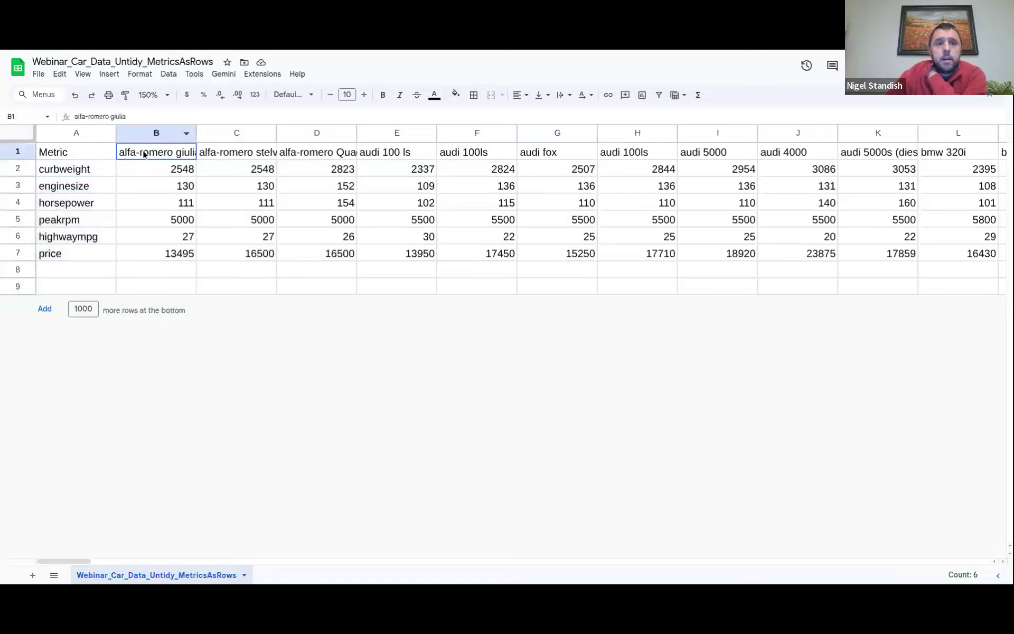
click(232, 154)
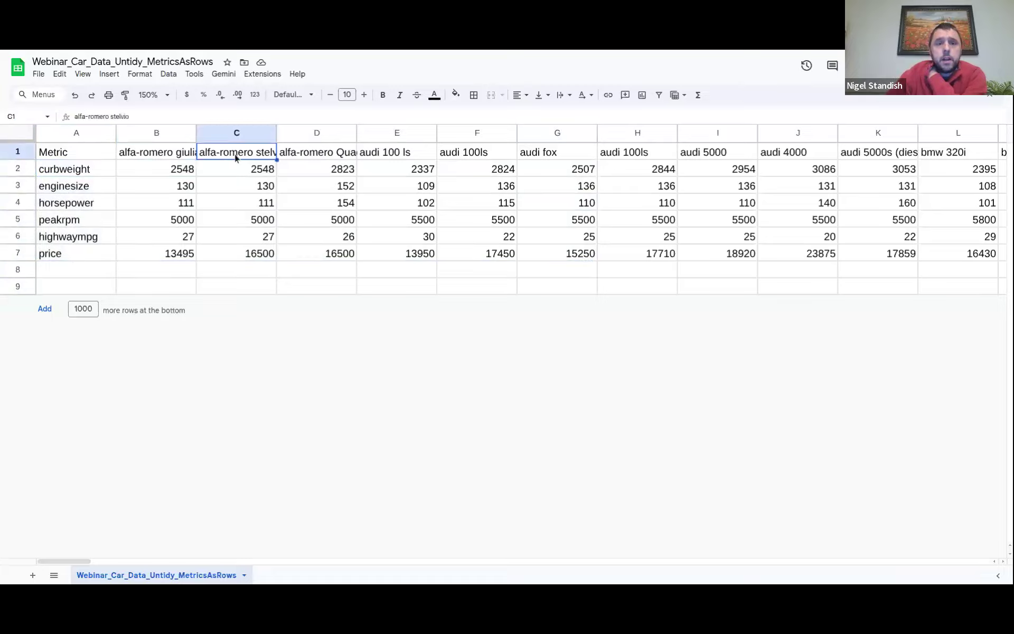
click(300, 151)
click(391, 155)
click(467, 153)
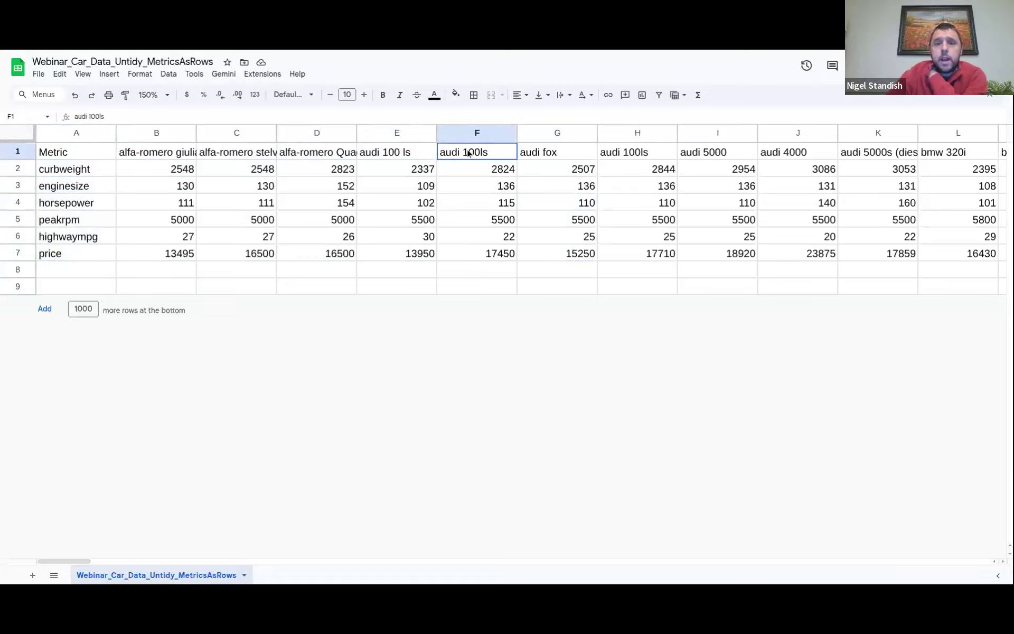
click(529, 154)
click(618, 153)
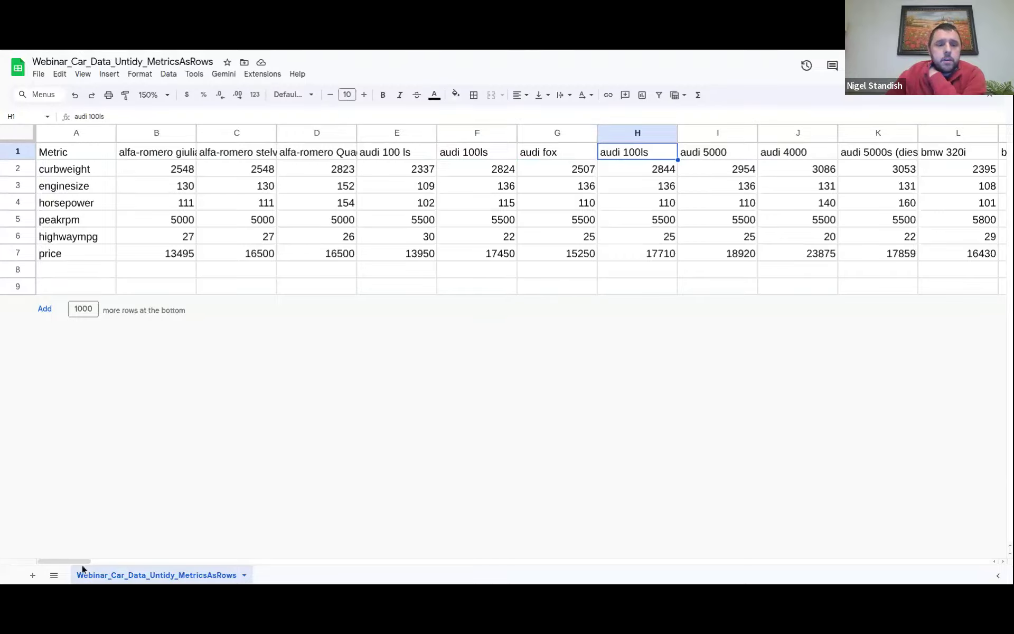
drag(83, 562, 116, 222)
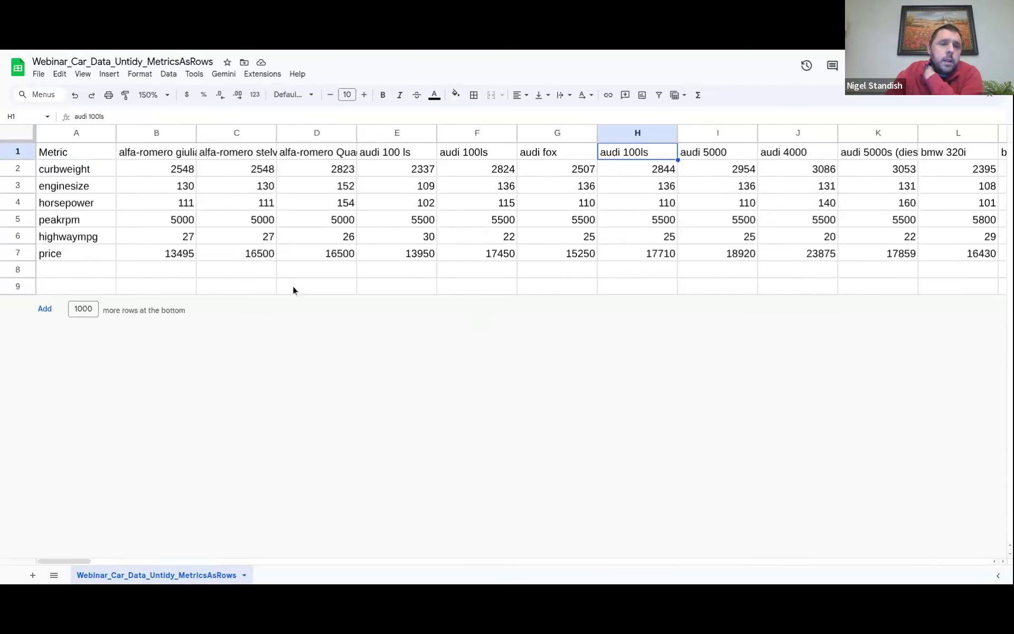
Examine the alfa-romero giulia's metric values down column B, from curbweight to price.
click(151, 171)
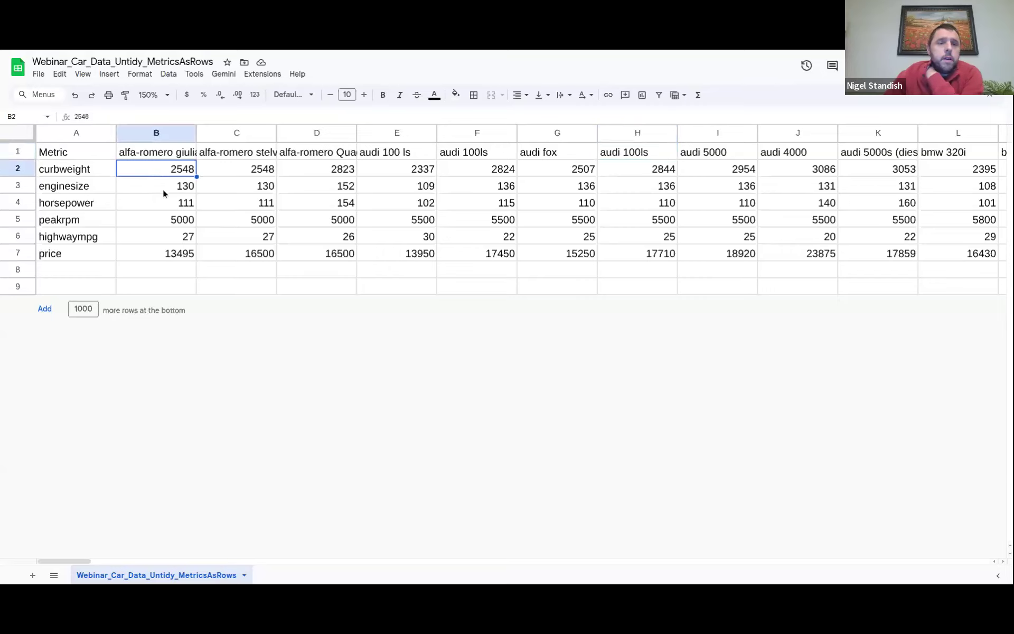
click(163, 188)
click(156, 209)
click(154, 220)
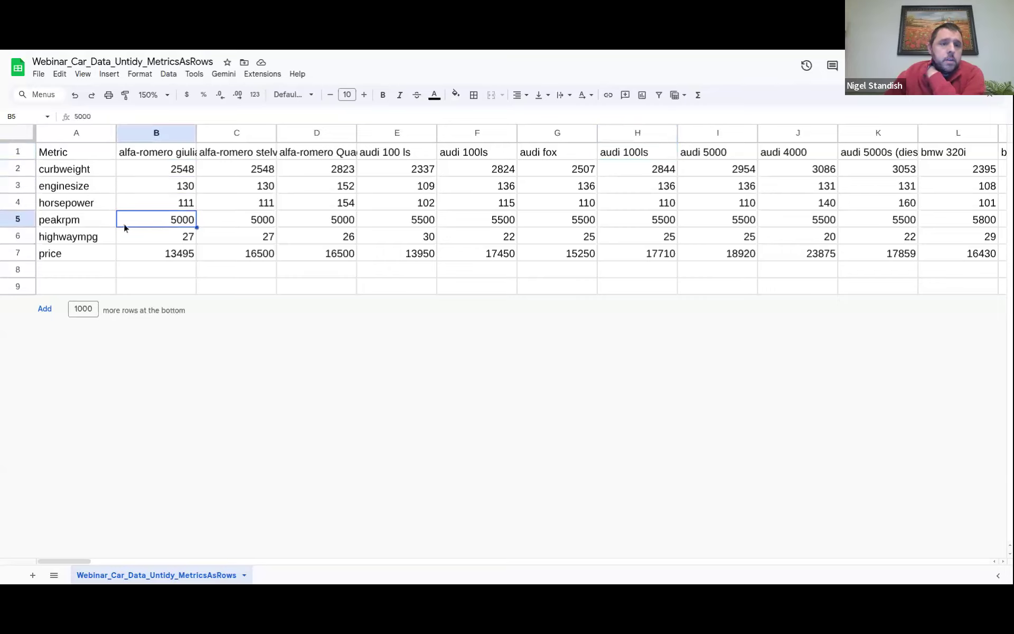
click(150, 168)
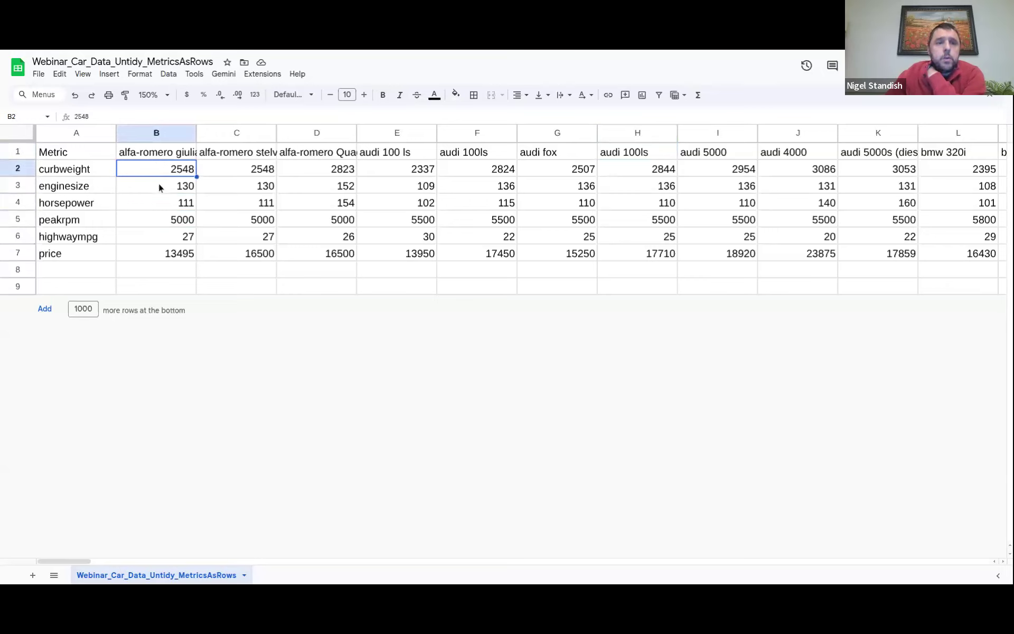
click(158, 183)
click(155, 205)
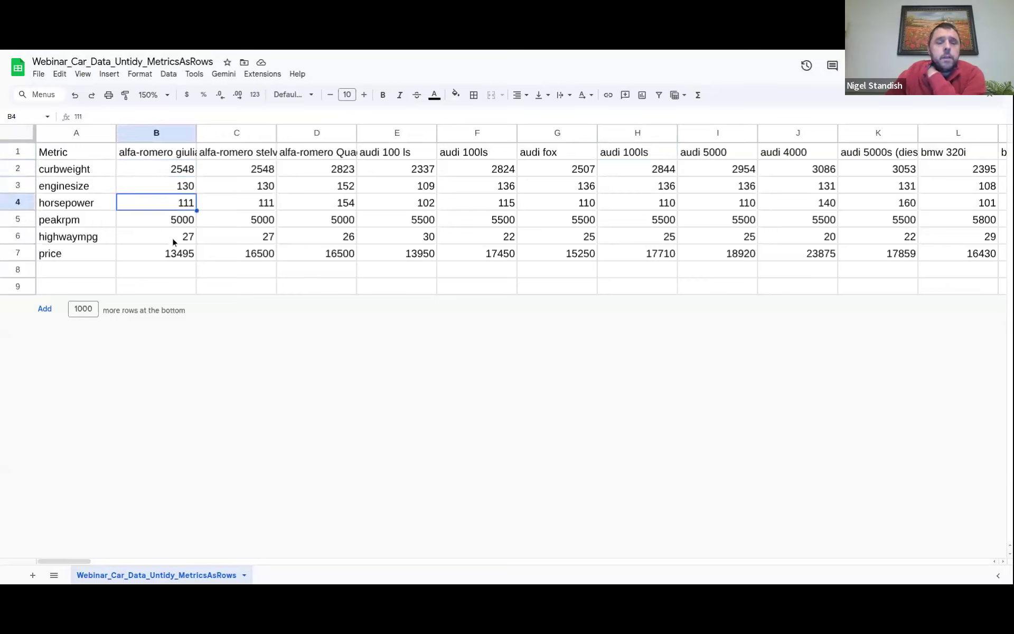
click(170, 257)
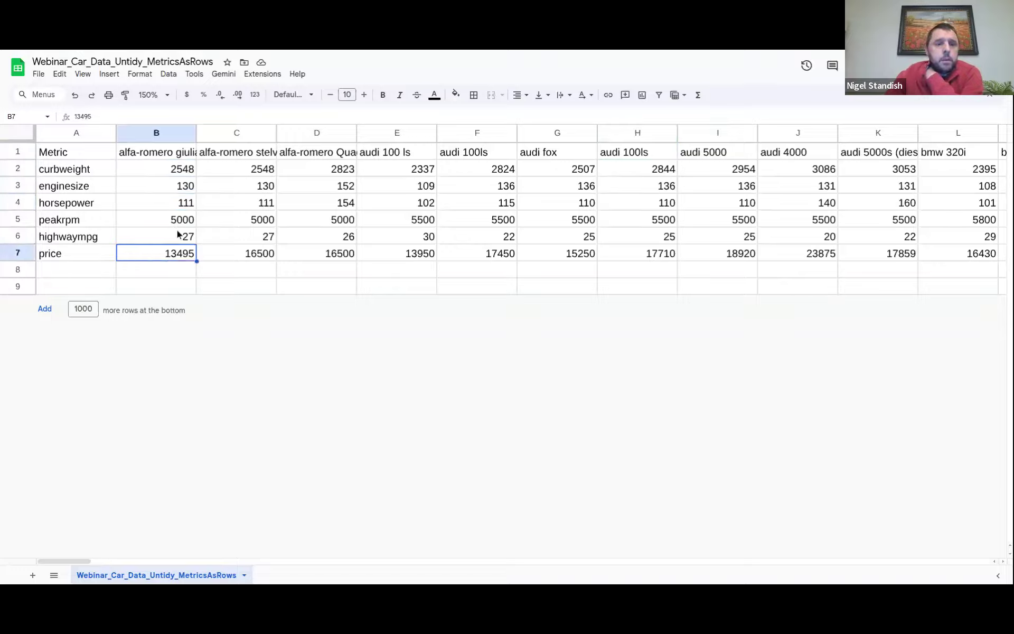
Review the car names in header cells B1 to E1 as the individual units of observation.
click(150, 153)
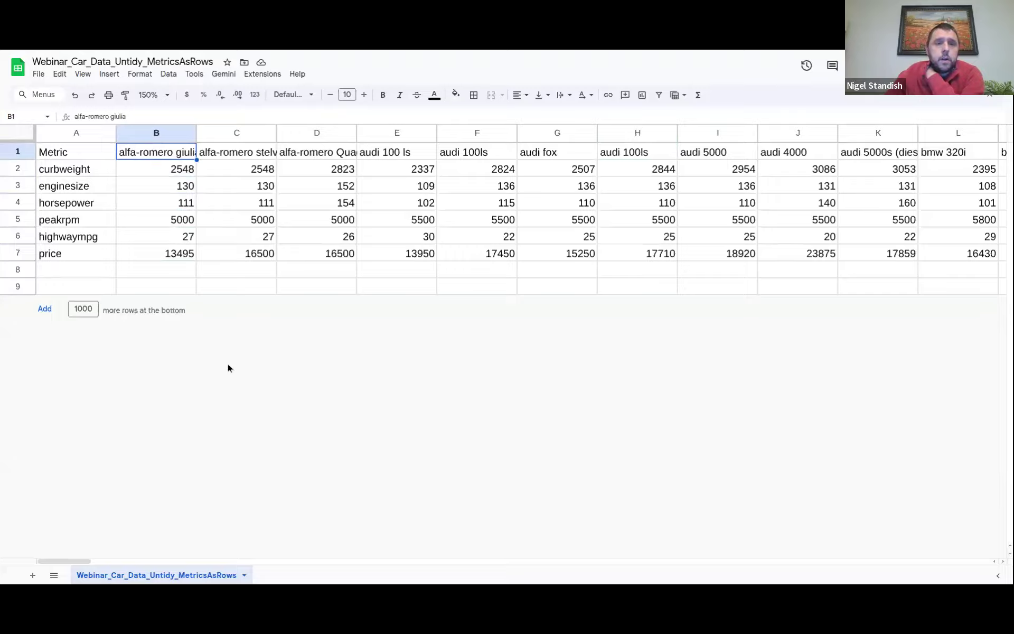
click(227, 154)
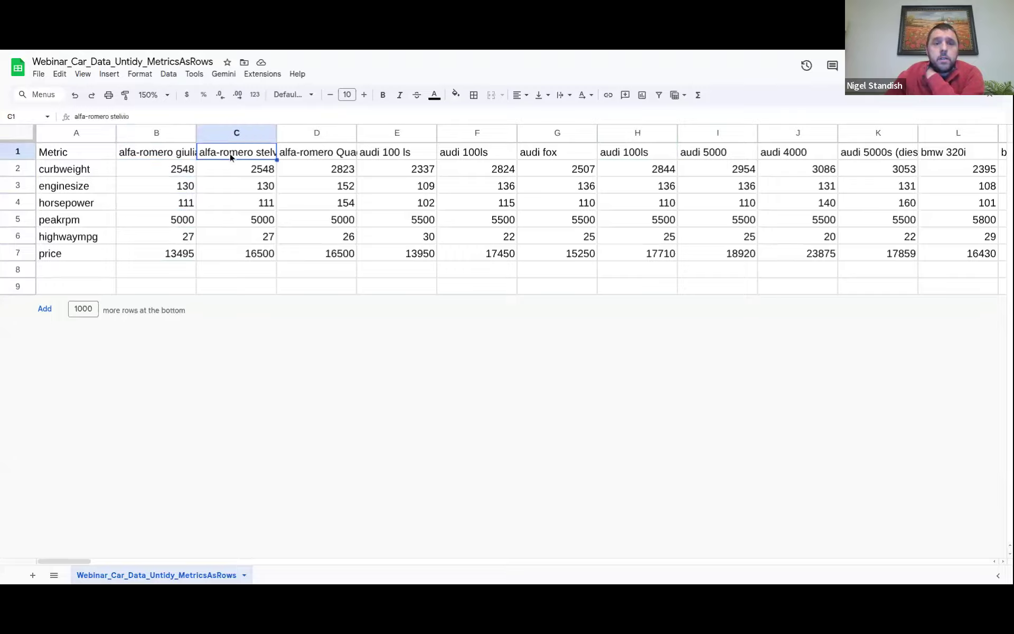
click(299, 153)
click(379, 154)
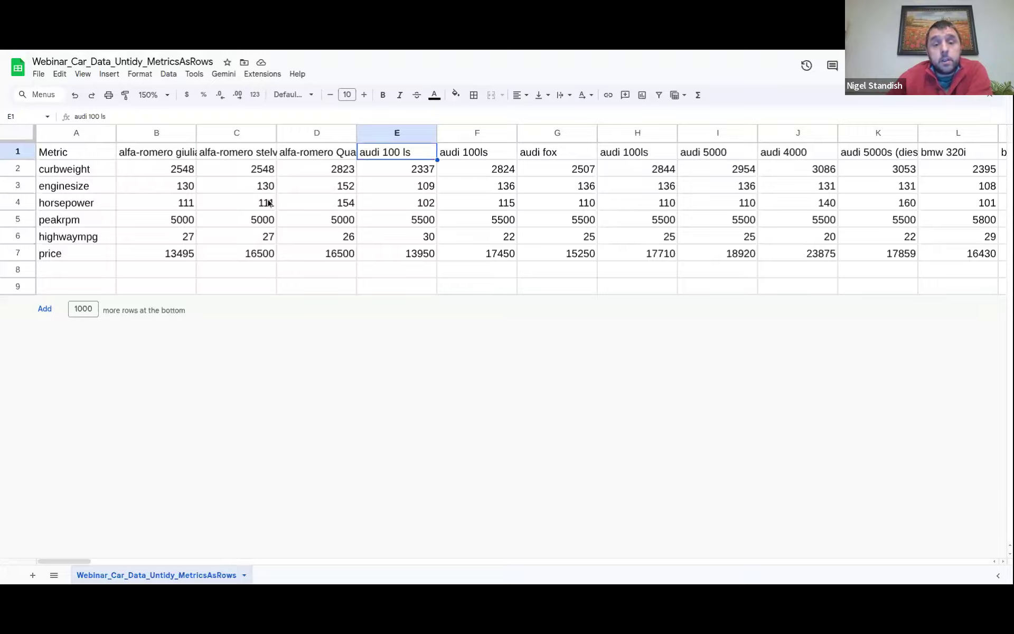
drag(77, 561, 23, 477)
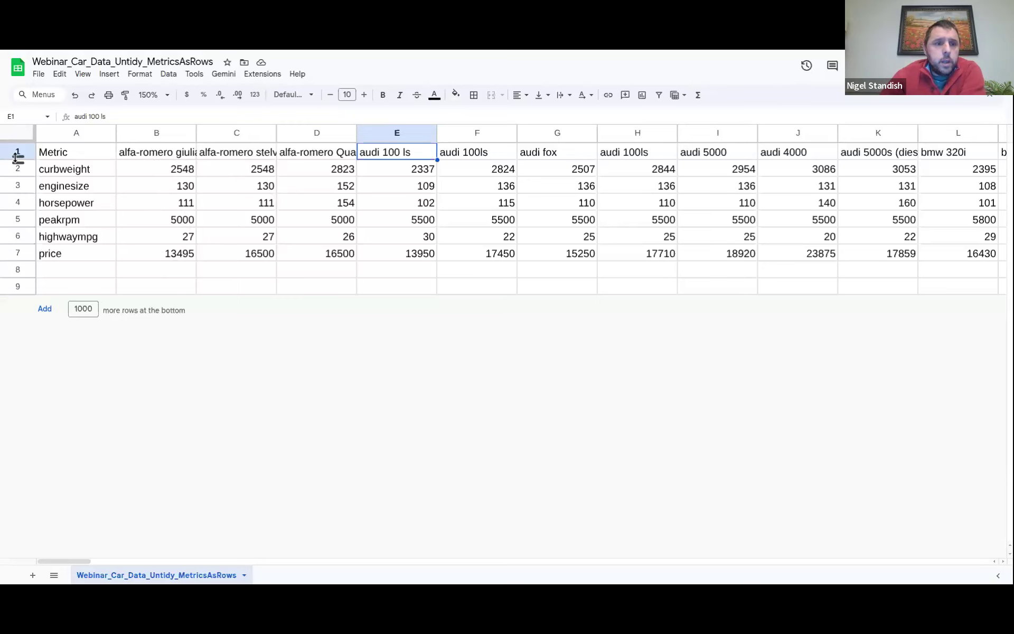
Copy rows 1 to 7 and paste them transposed starting at cell A9.
drag(18, 152, 22, 257)
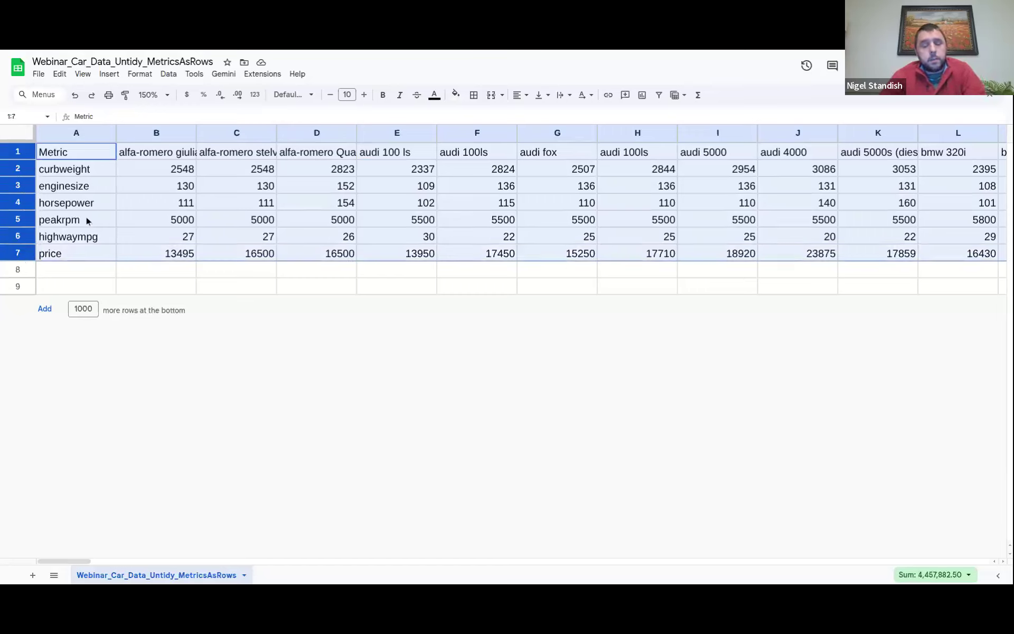
key(ctrl+c)
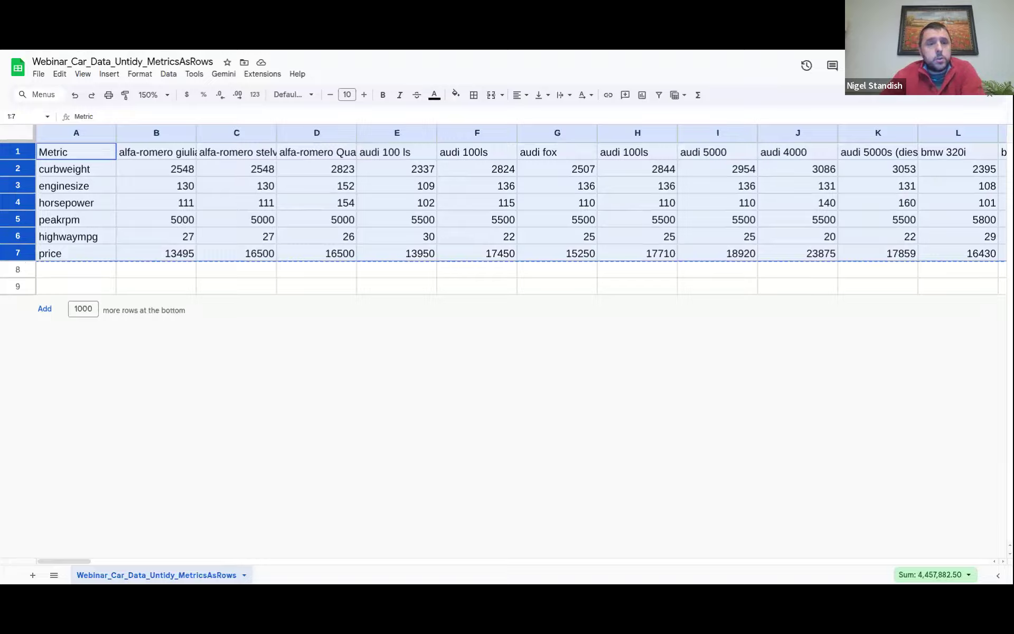
right_click(68, 286)
mouse_move(70, 291)
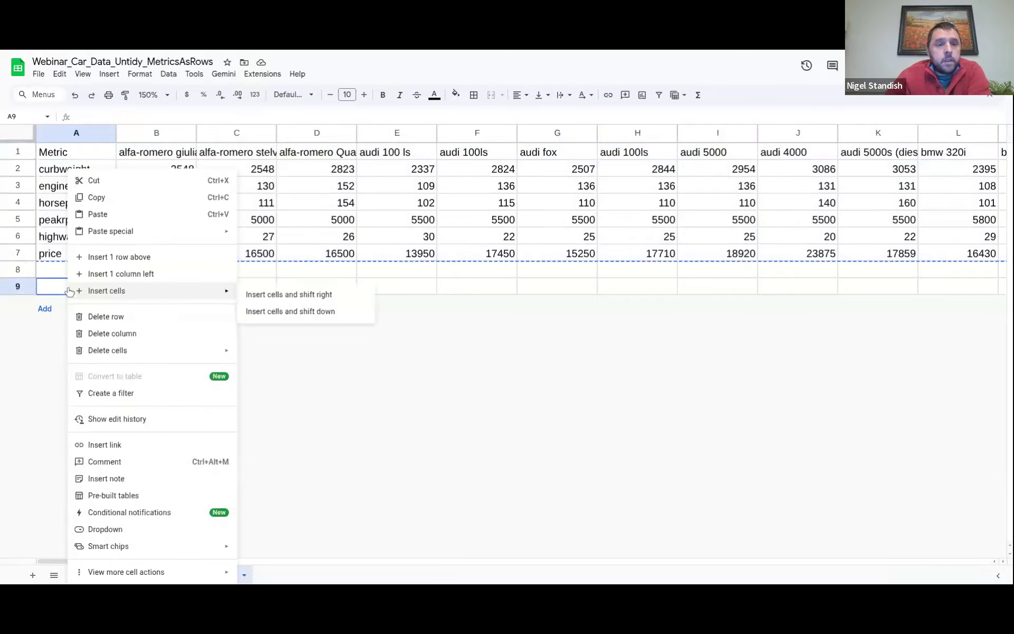
mouse_move(114, 238)
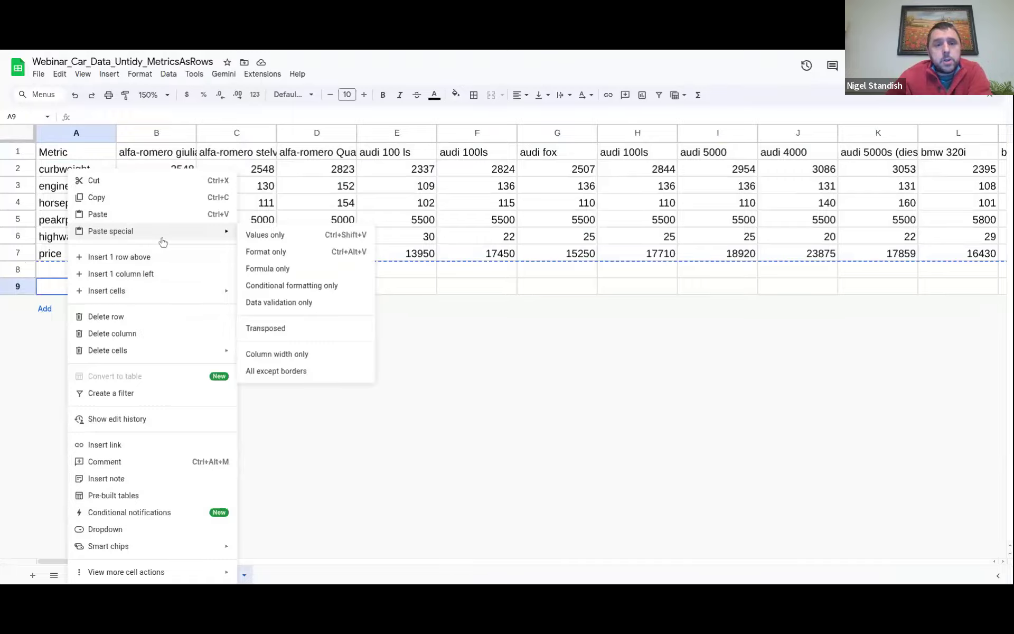
click(270, 330)
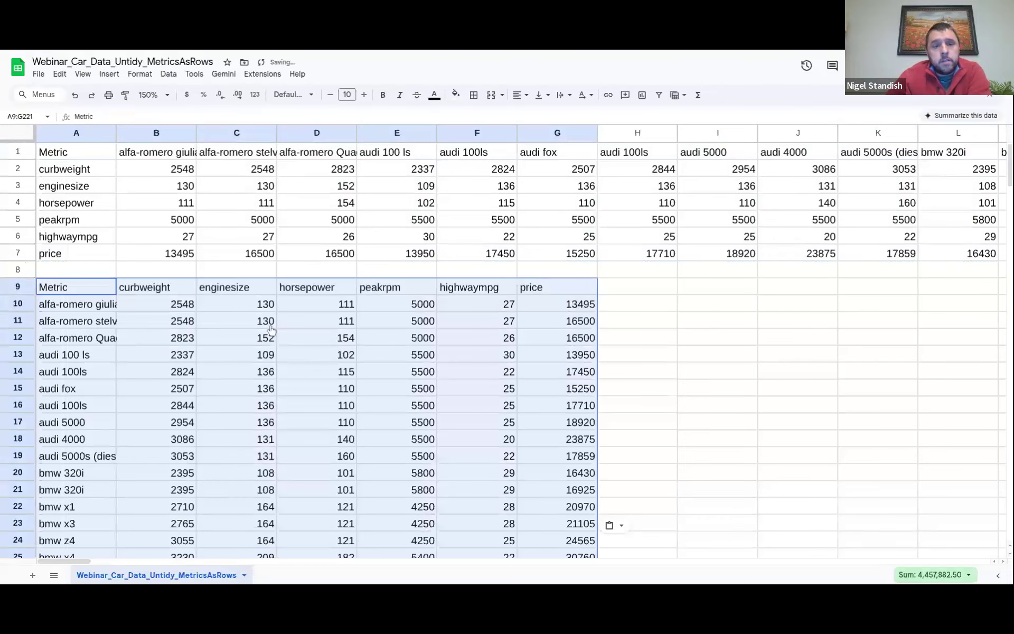
click(660, 351)
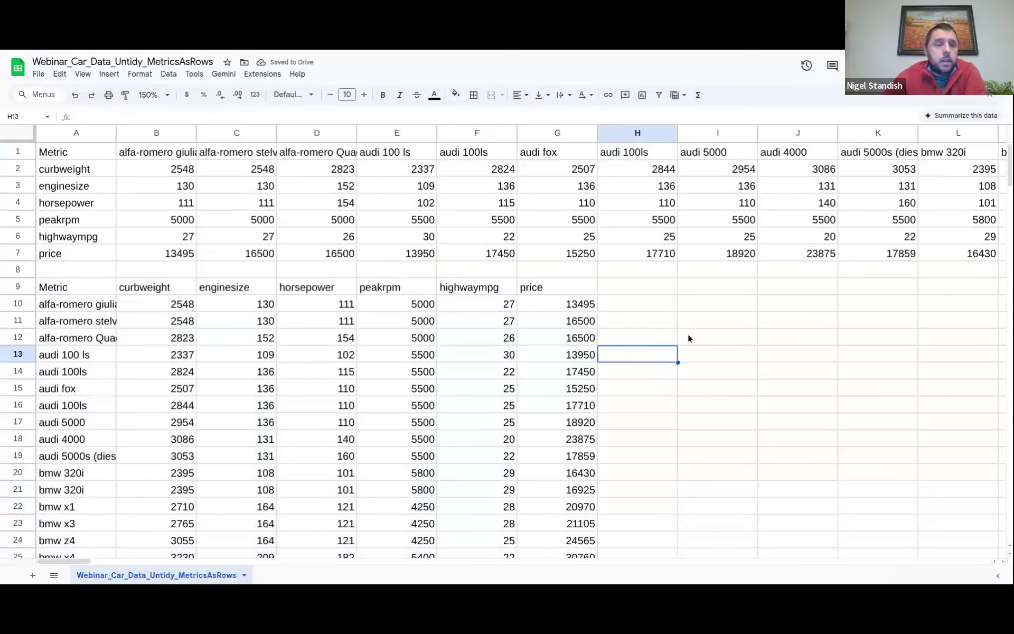
Rename the transposed table's first header, cell A9, to "Car".
click(69, 287)
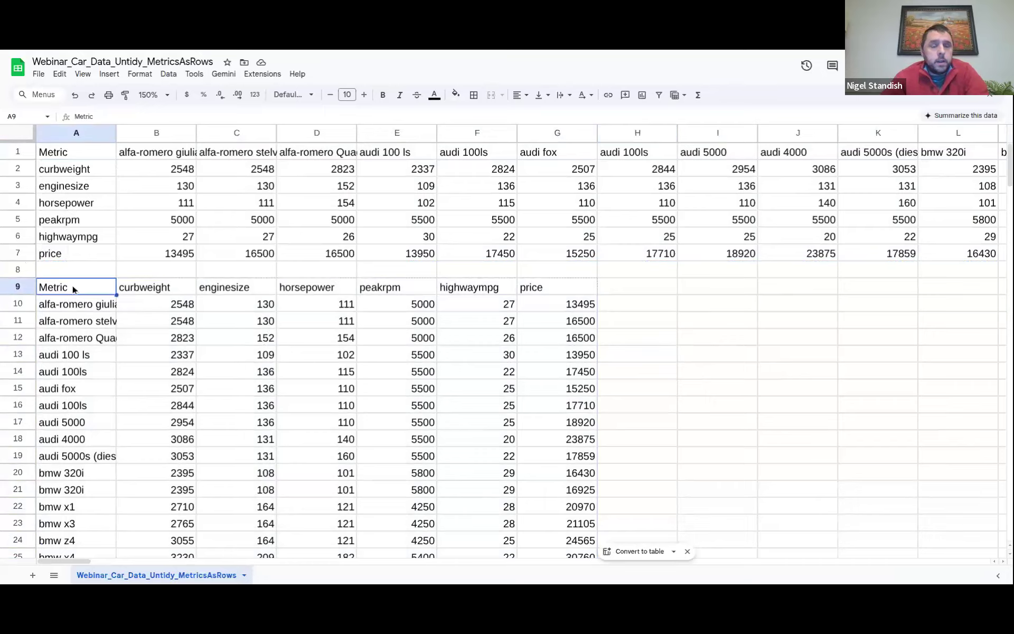
text(Car)
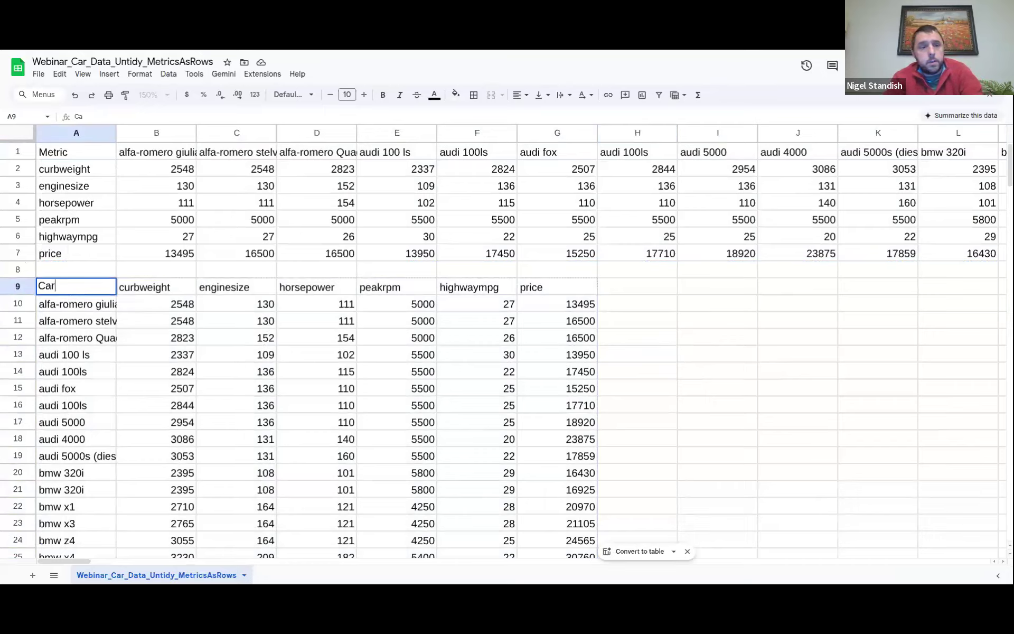
key(Return)
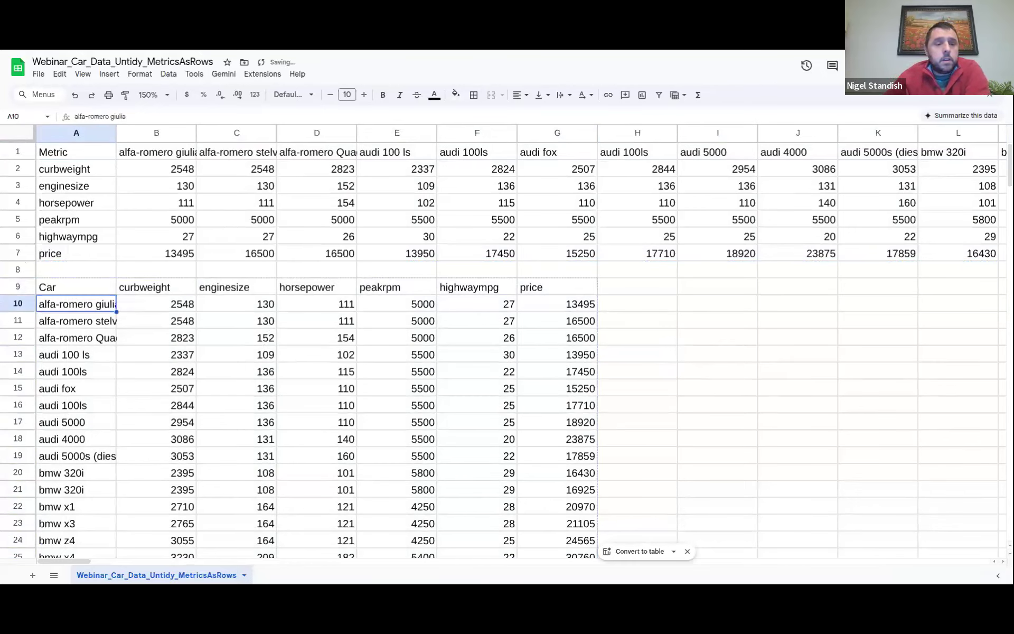
click(76, 292)
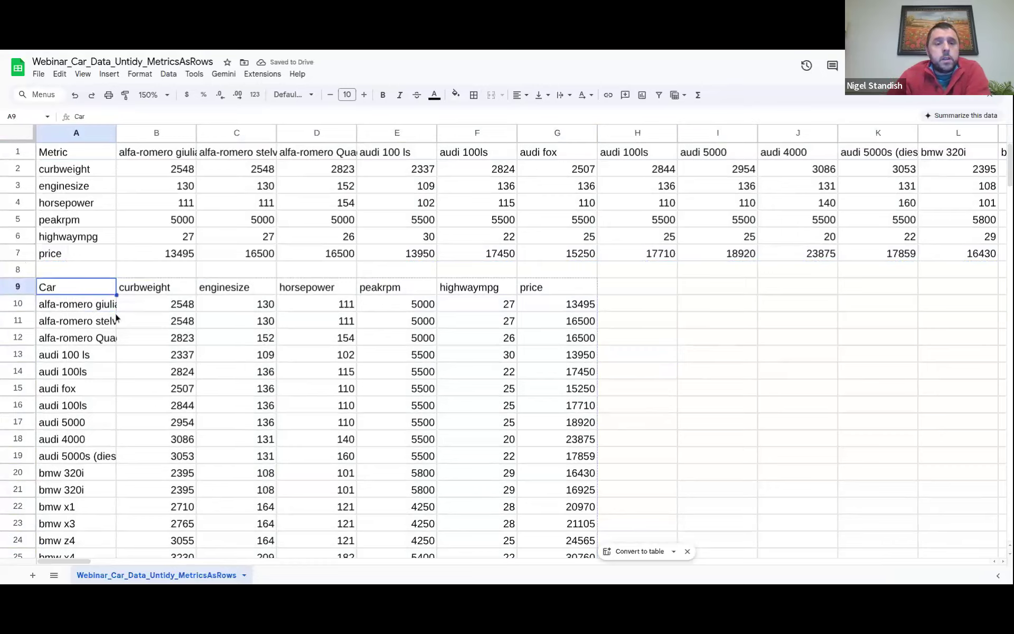
Delete rows 1 to 8, which hold the original untidy table and the blank row beneath it.
scroll(176, 412, down, 1)
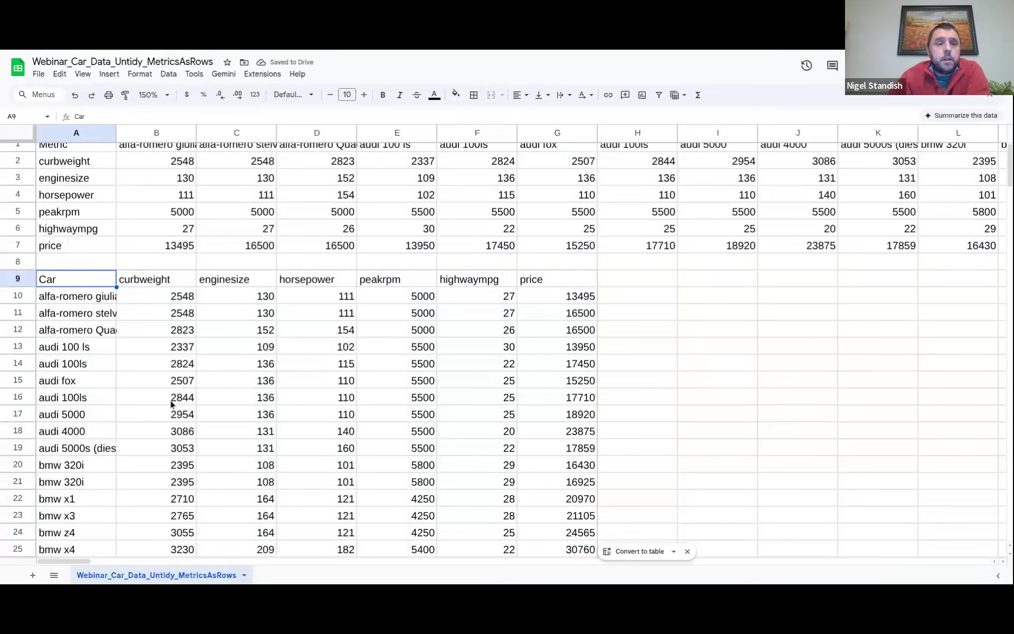
scroll(60, 199, up, 1)
drag(15, 153, 29, 270)
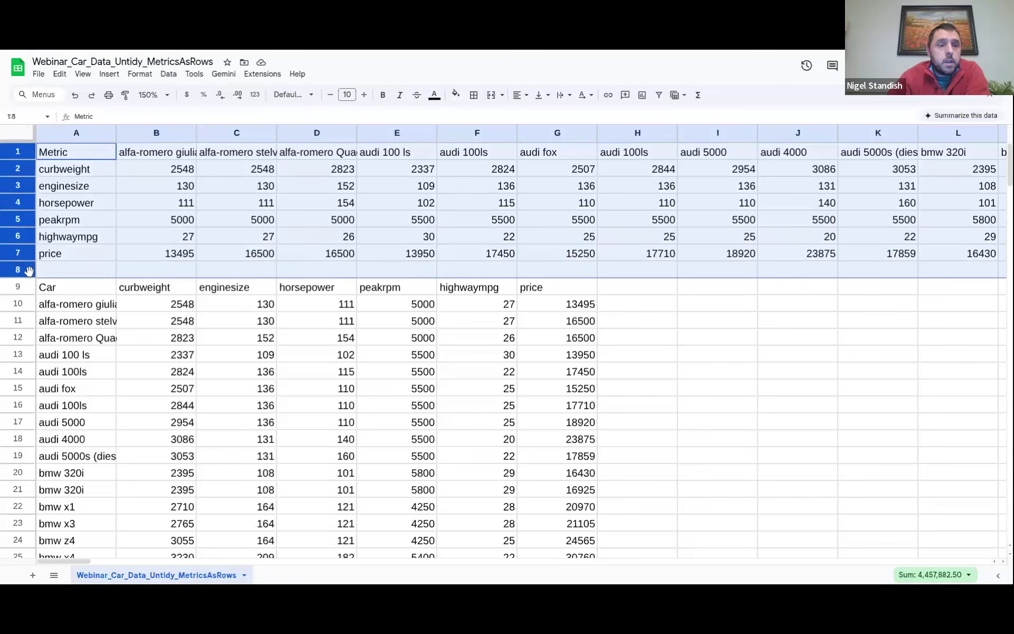
right_click(29, 270)
click(62, 391)
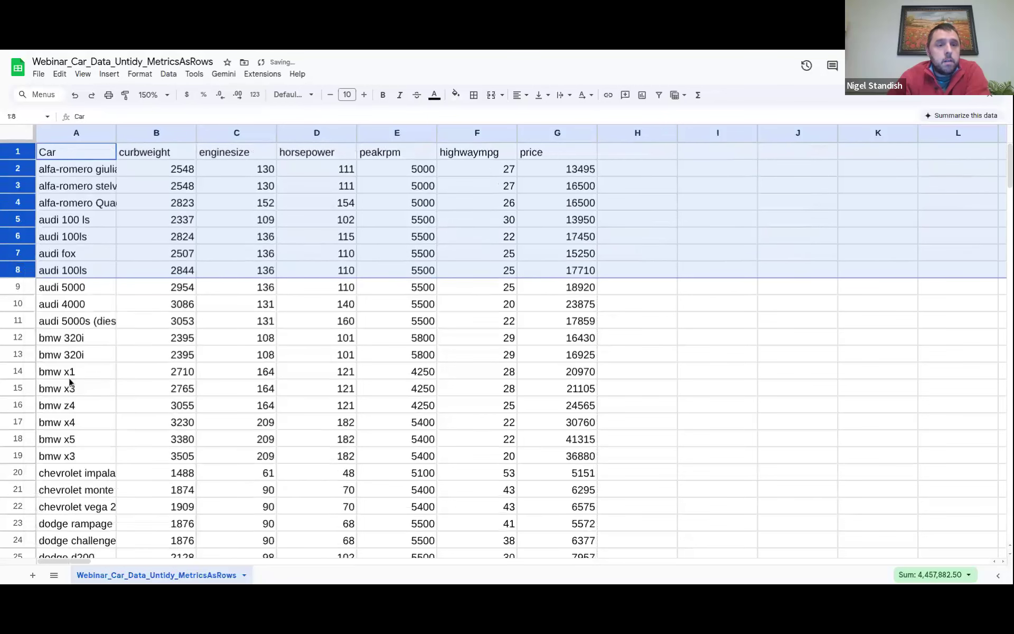
click(132, 200)
Make the header cells A1 to G1 bold and centre their text horizontally.
drag(59, 156, 531, 152)
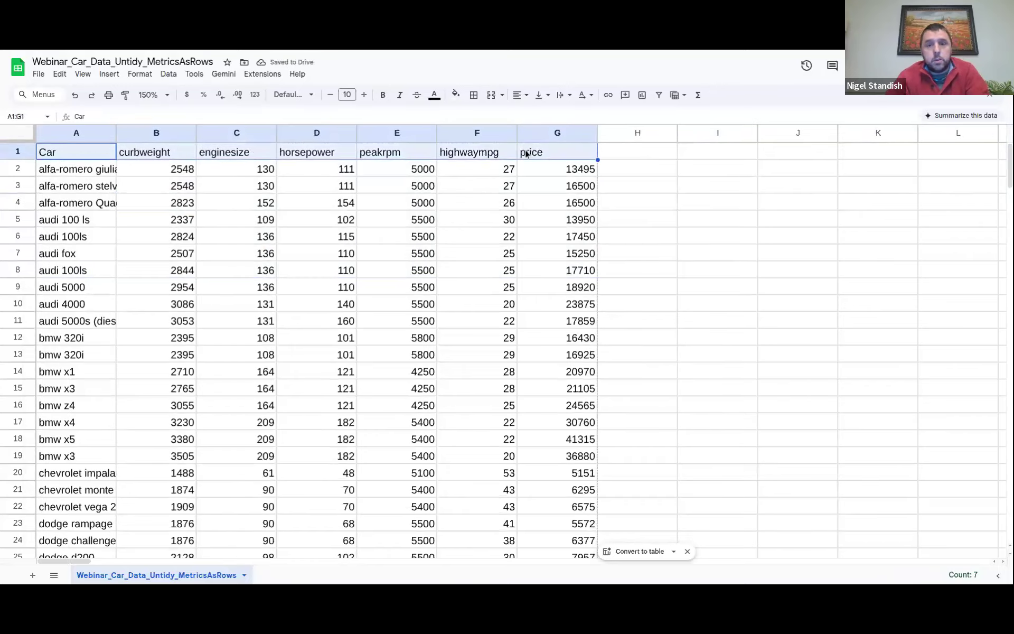
key(ctrl+b)
click(519, 95)
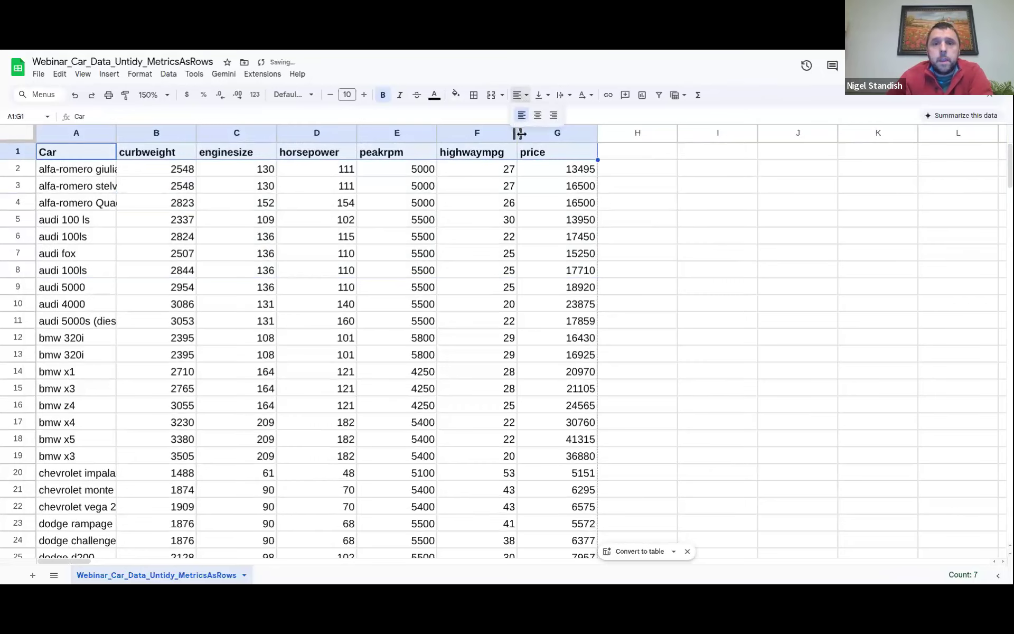
click(538, 115)
click(641, 199)
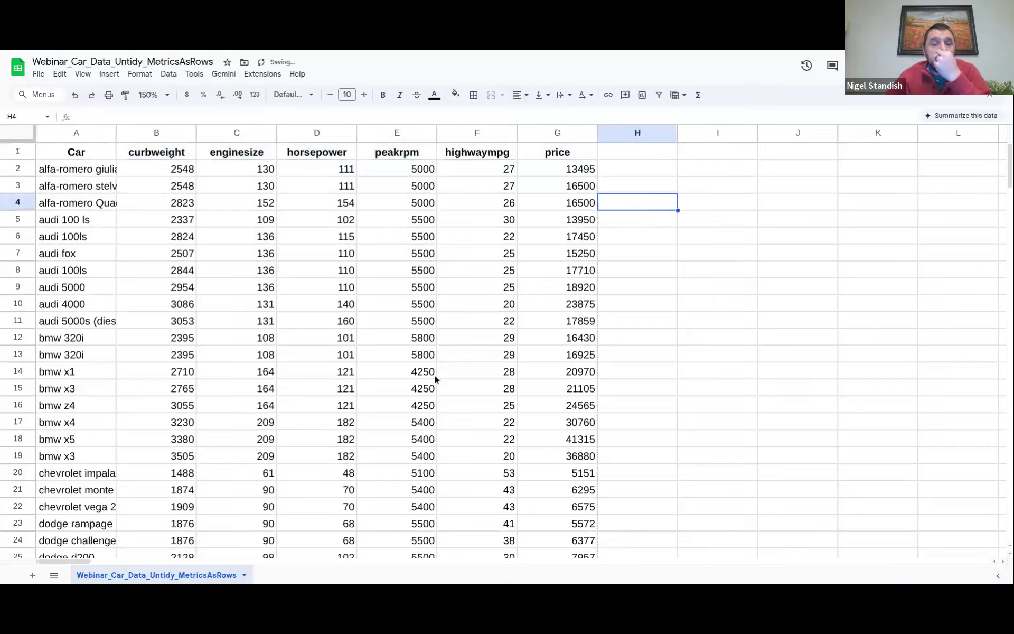
click(719, 335)
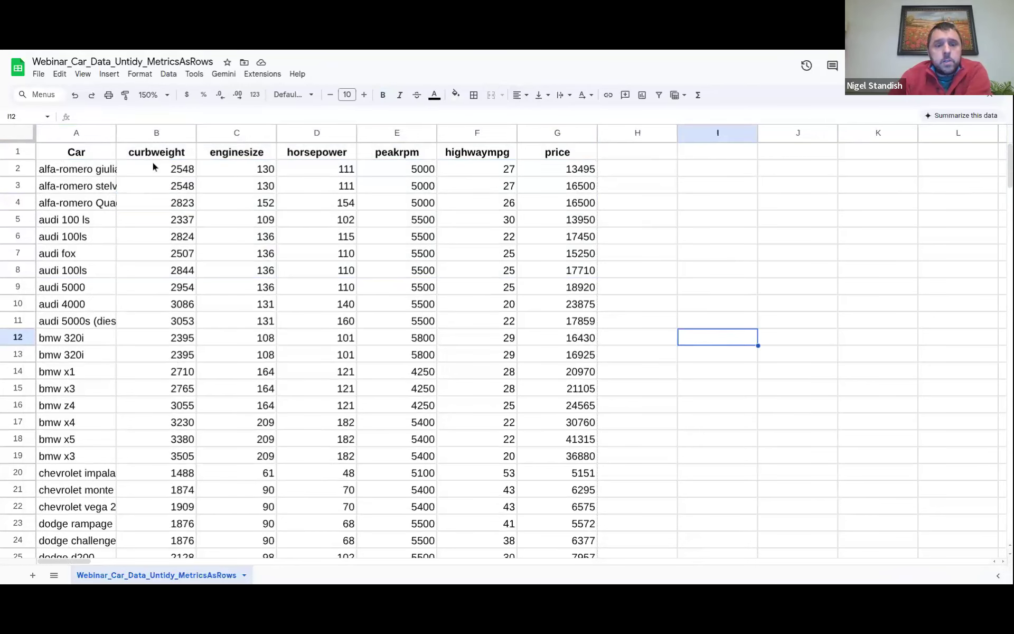
scroll(170, 269, down, 1)
scroll(170, 269, down, 6)
scroll(170, 271, up, 4)
scroll(172, 274, up, 3)
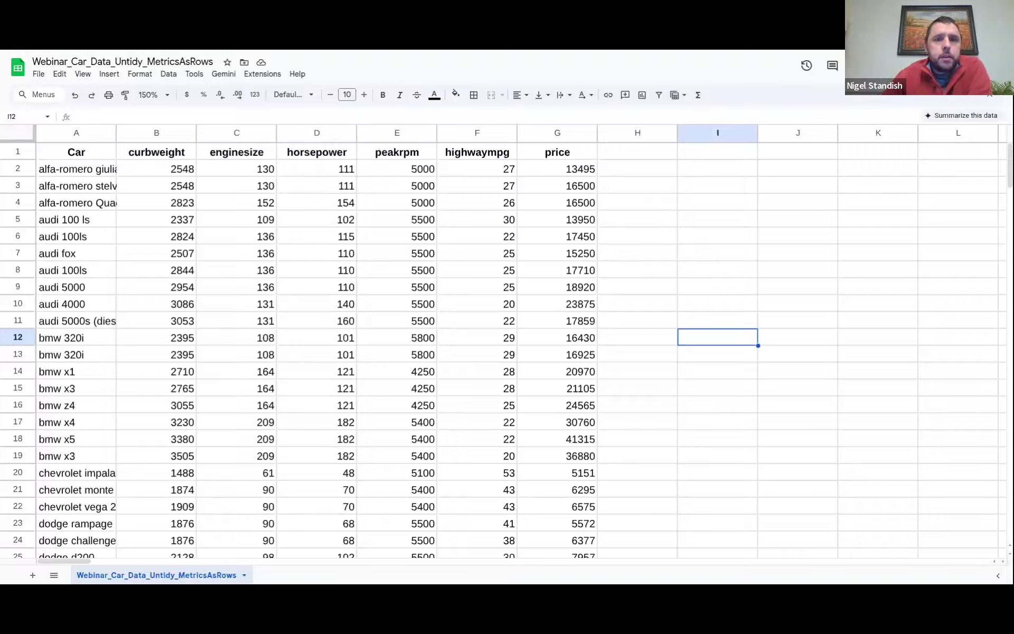
key(alt+Tab)
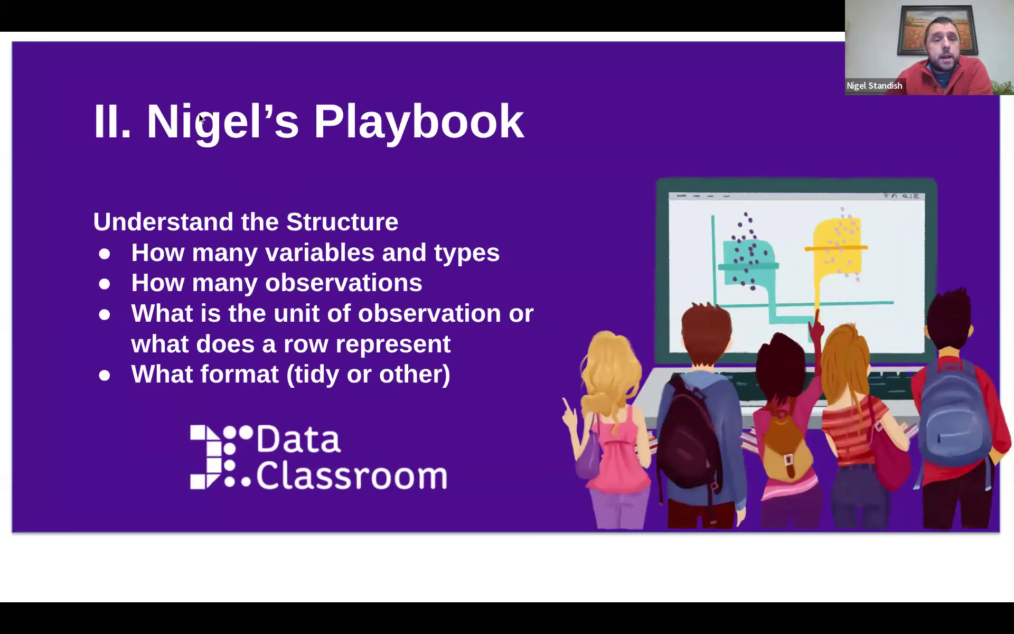
key(Right)
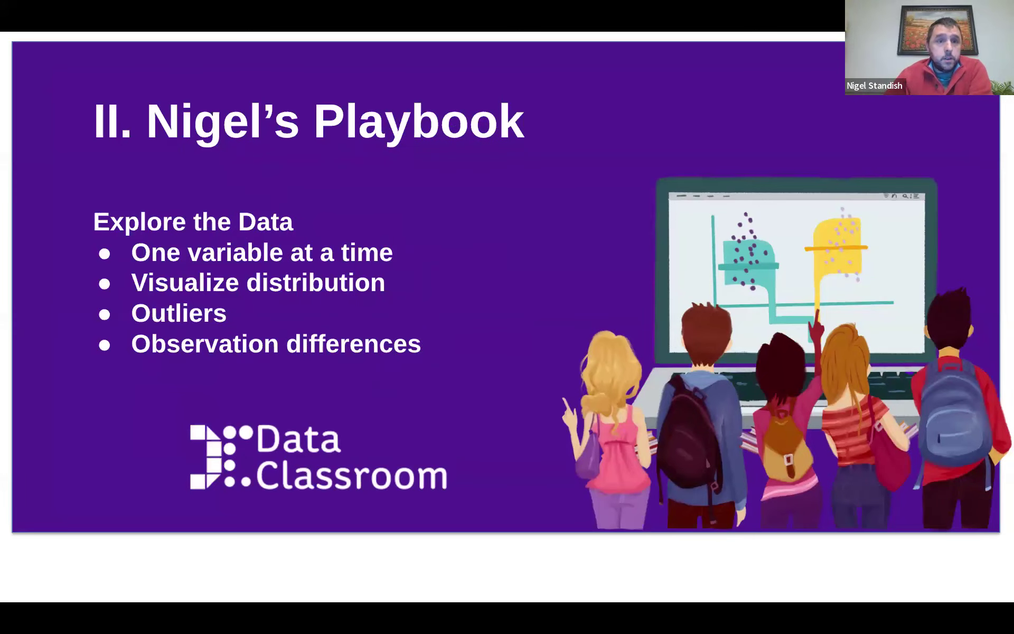
Switch to the Webinar Car Data spreadsheet and download it as a Microsoft Excel (.xlsx) file.
key(alt+Tab)
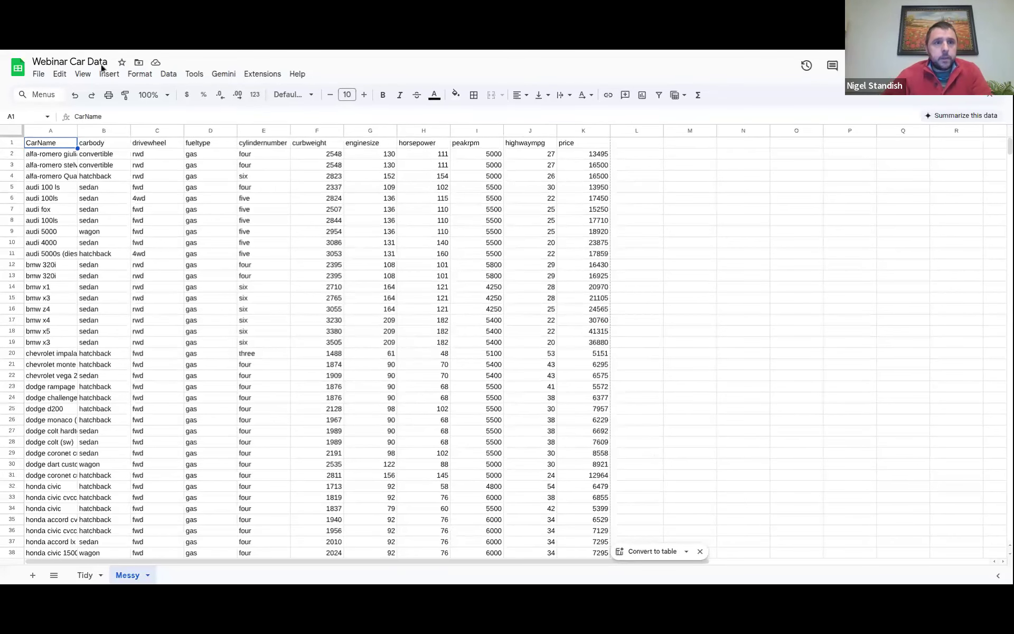
click(39, 74)
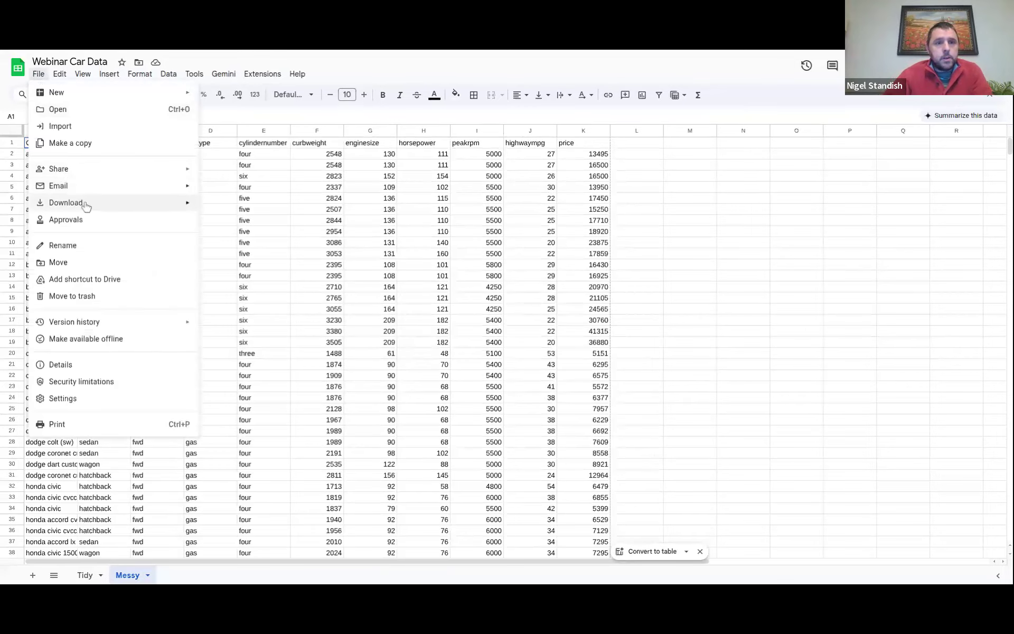
mouse_move(86, 206)
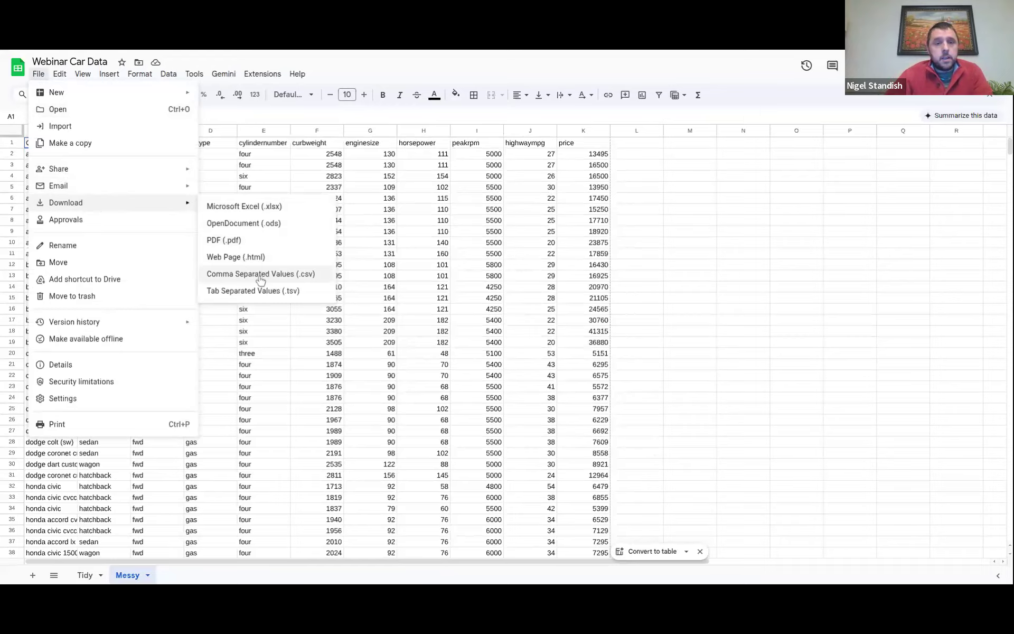
click(248, 207)
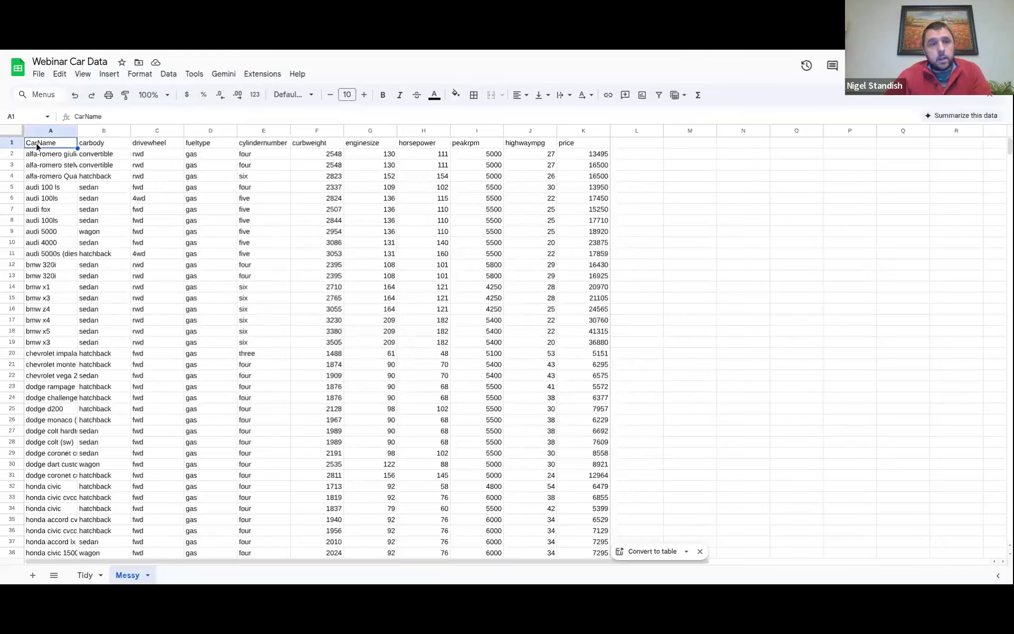
Copy all the data in the Messy sheet and open the data import in DataClassroom.
key(ctrl+a)
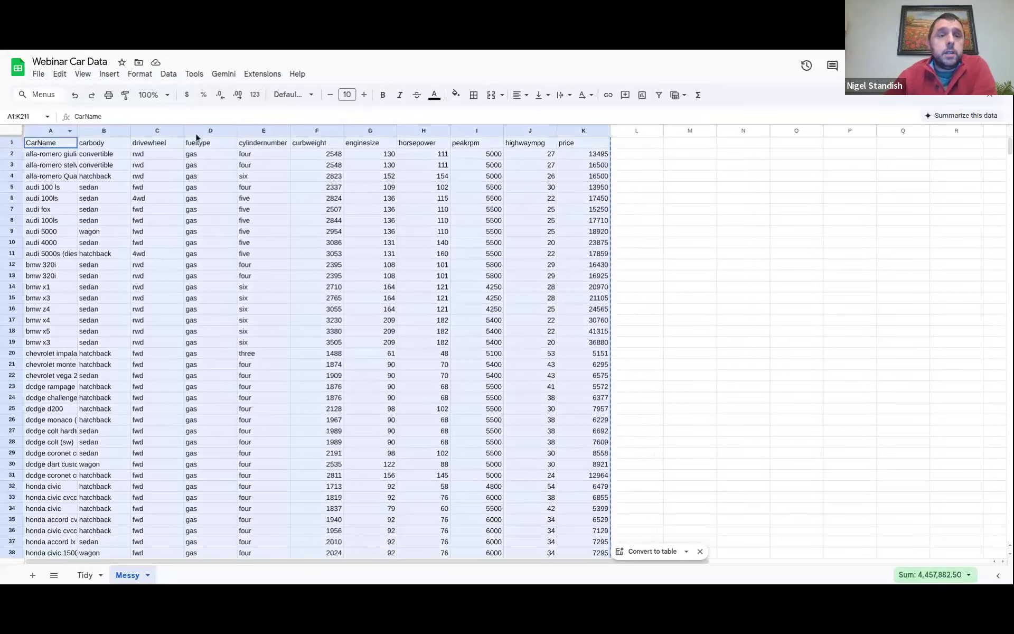
click(286, 46)
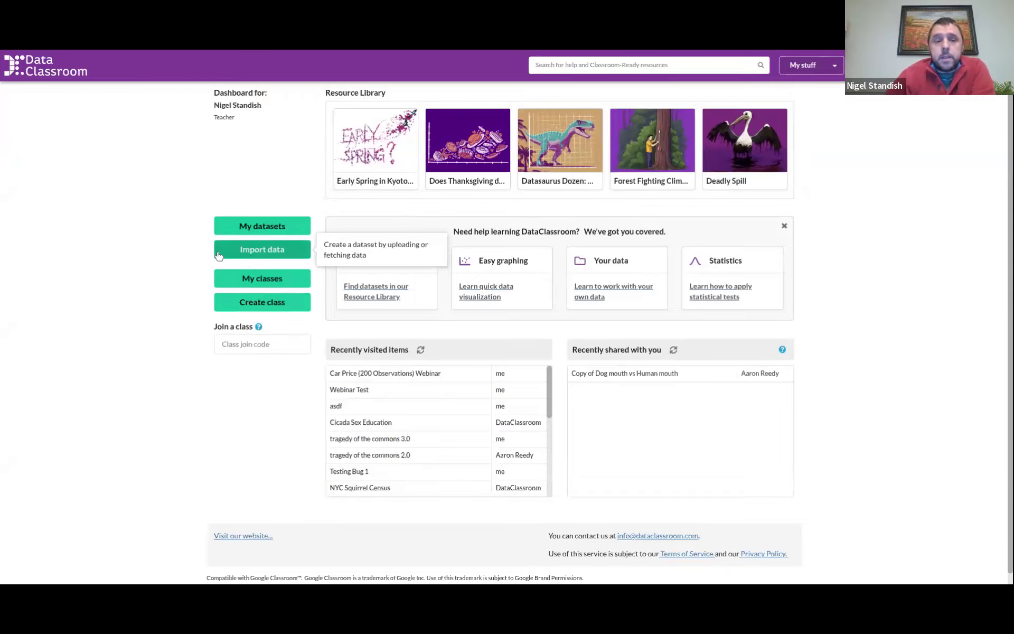
click(249, 254)
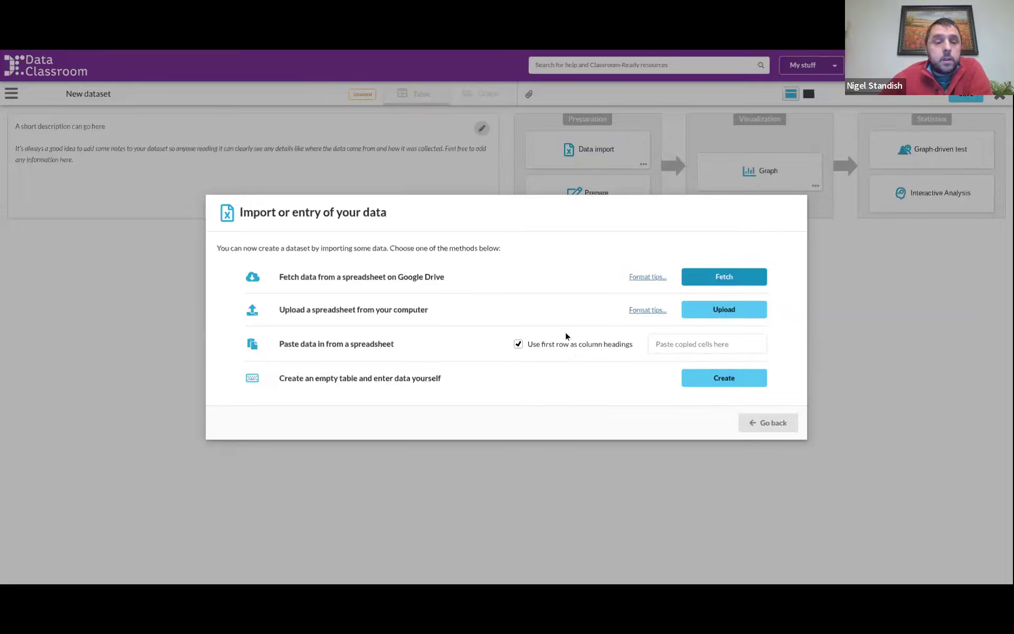
Try to upload Webinar Car Data.xlsx from the computer as a dataset with the short description "Car Info Data".
click(714, 312)
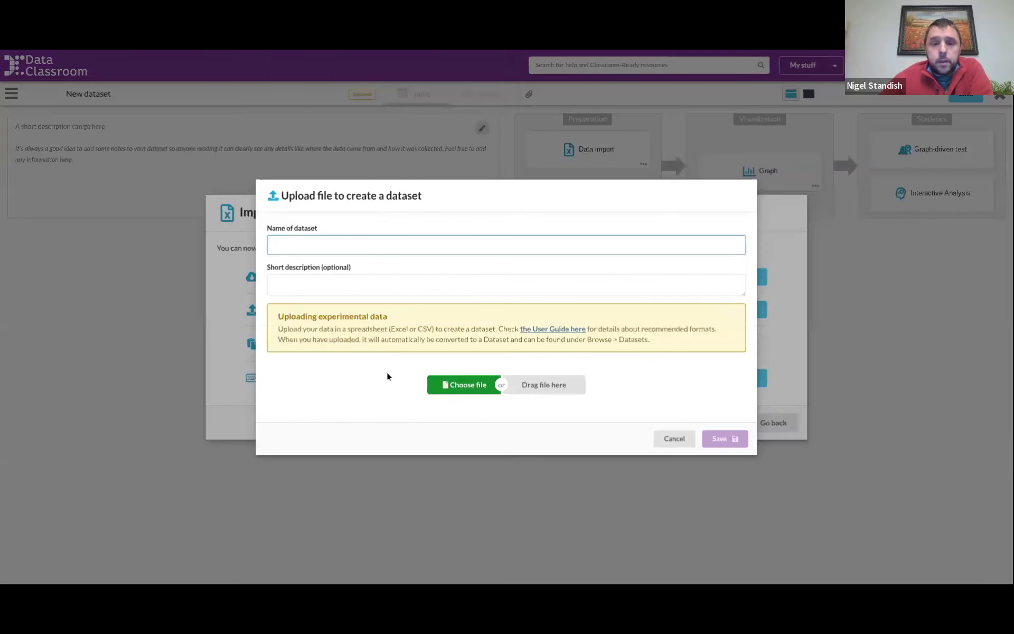
click(451, 386)
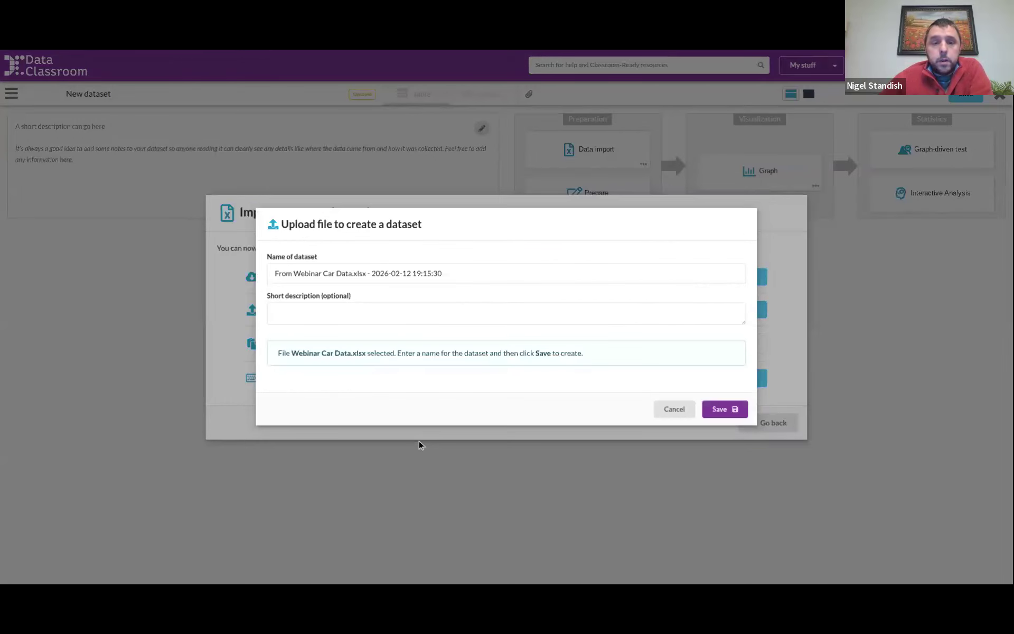
click(340, 316)
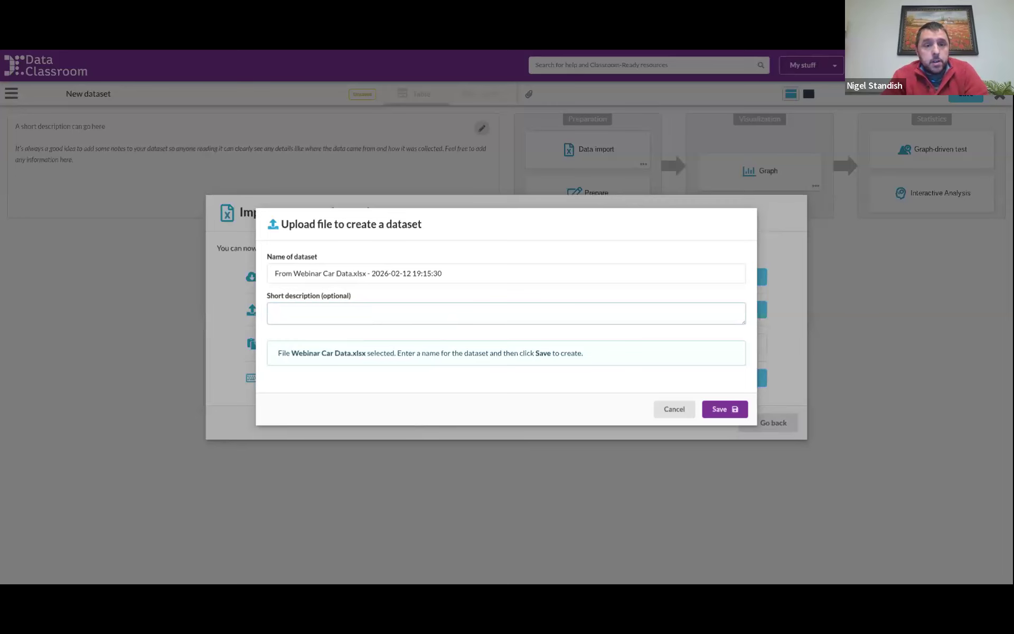
text(Ca)
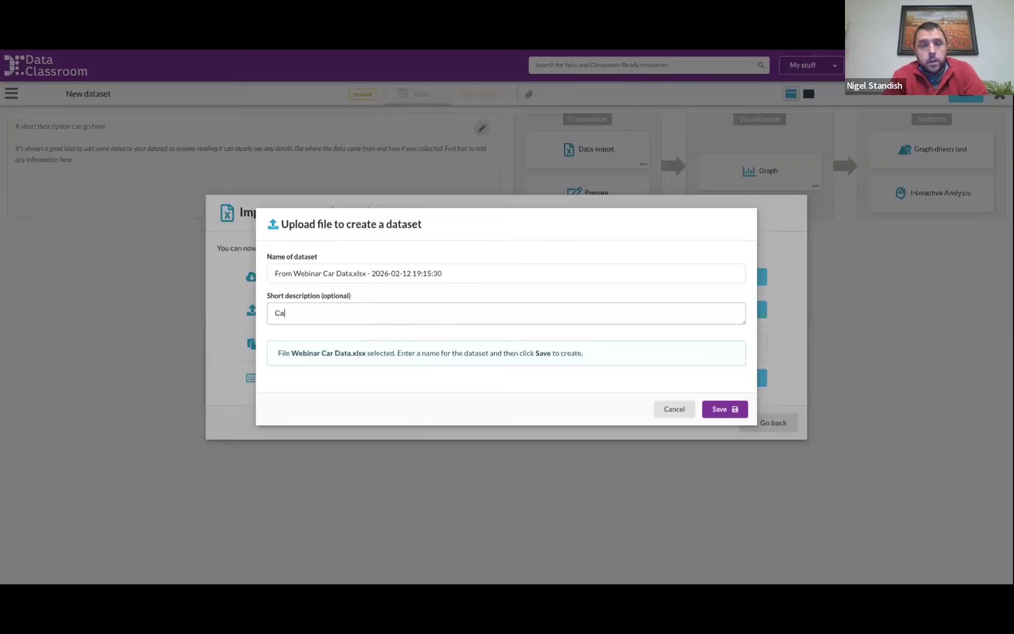
text(r Info Data)
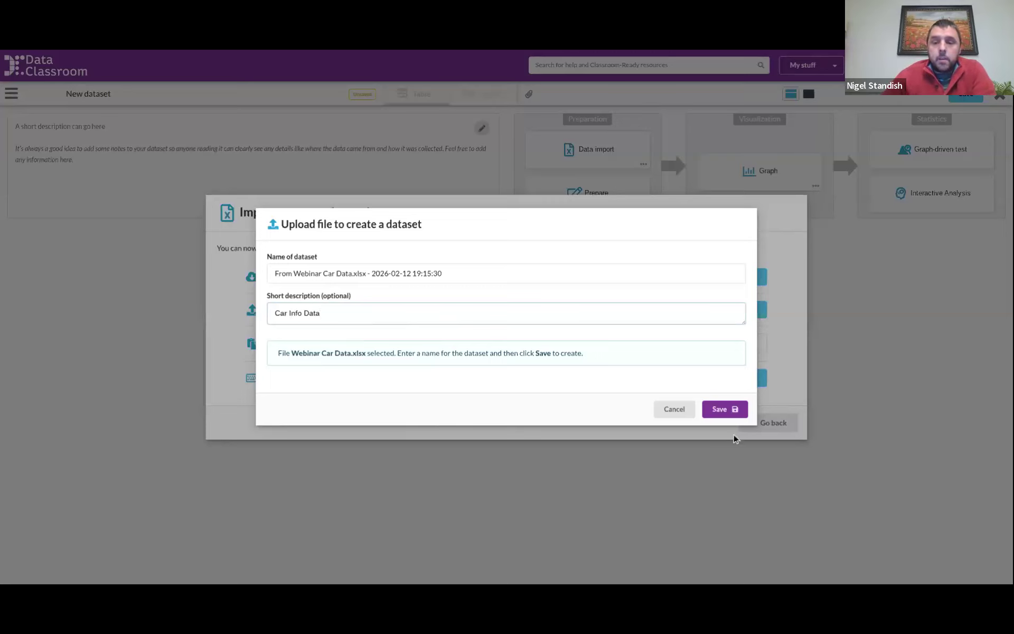
click(724, 409)
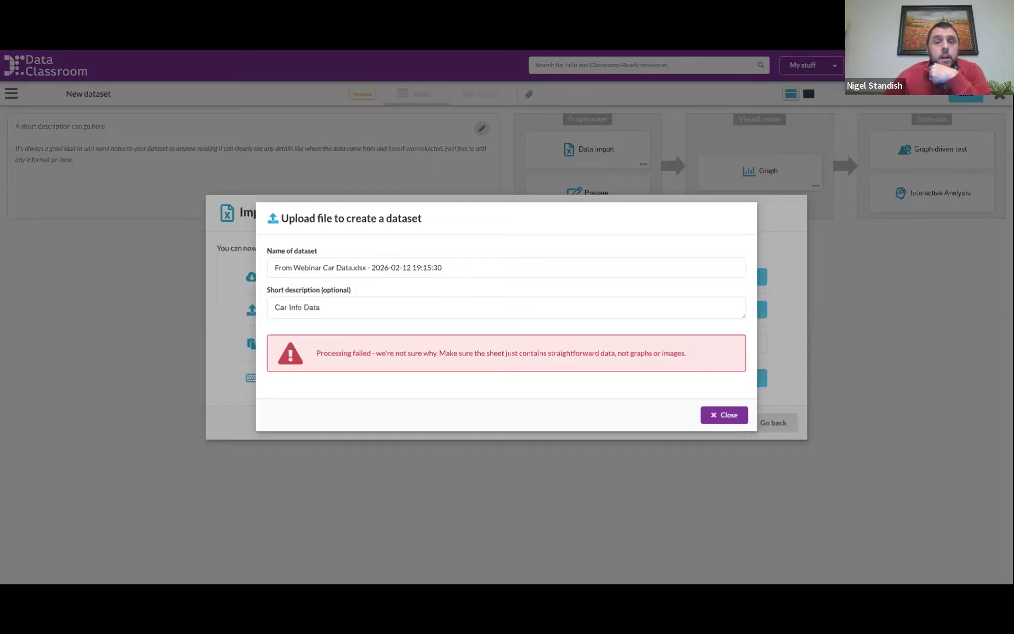
click(720, 415)
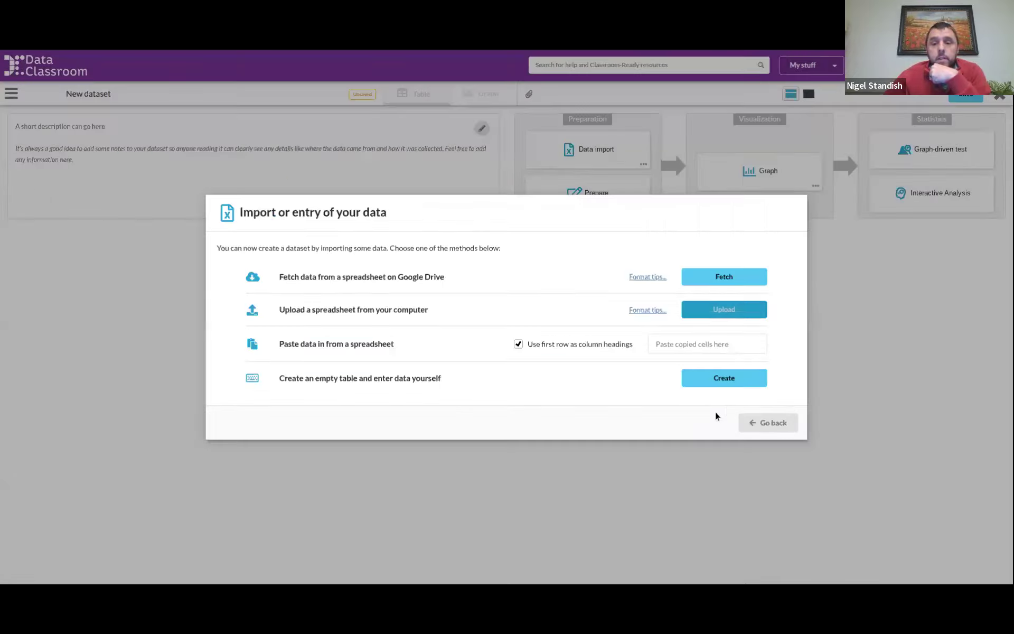
Create a dataset by uploading Webinar Car Data - Messy (1).csv with the short description "Car Info Data", and accept the import checks.
click(717, 316)
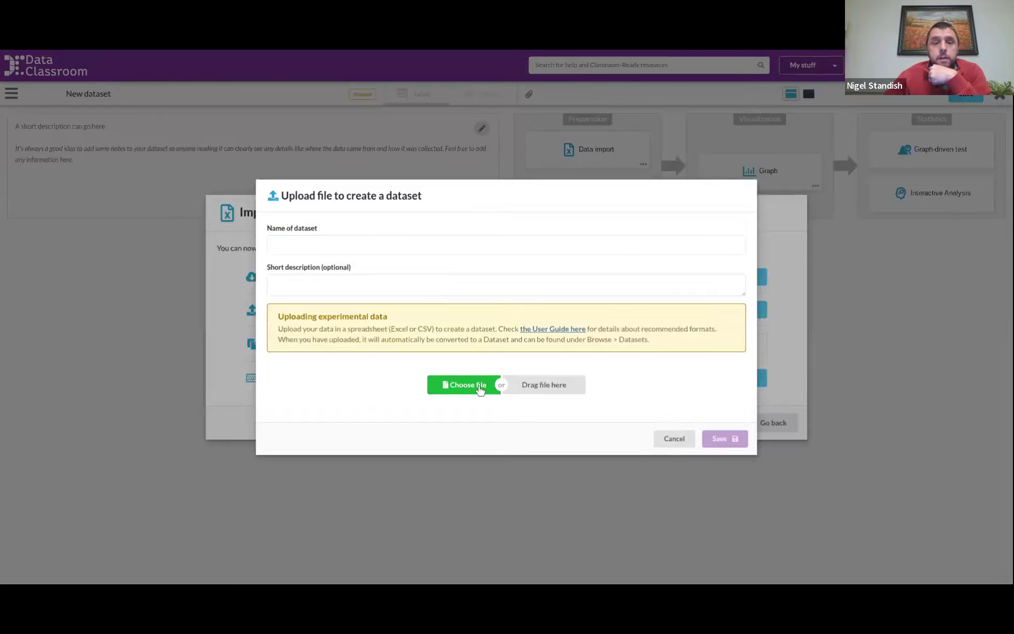
click(478, 388)
double_click(404, 291)
click(373, 313)
text(Car Info Data)
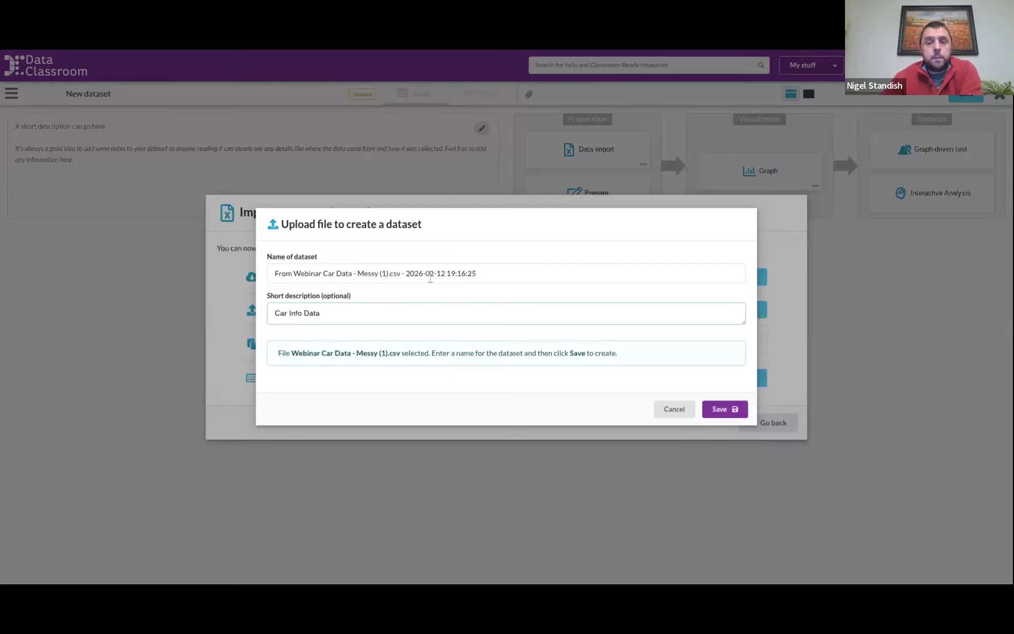
click(725, 409)
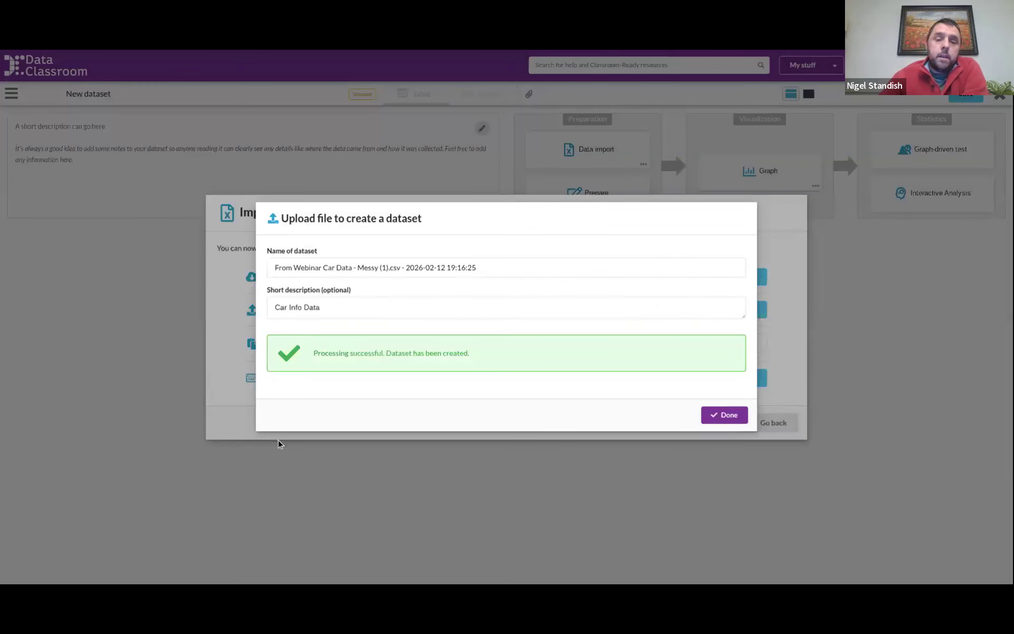
click(721, 415)
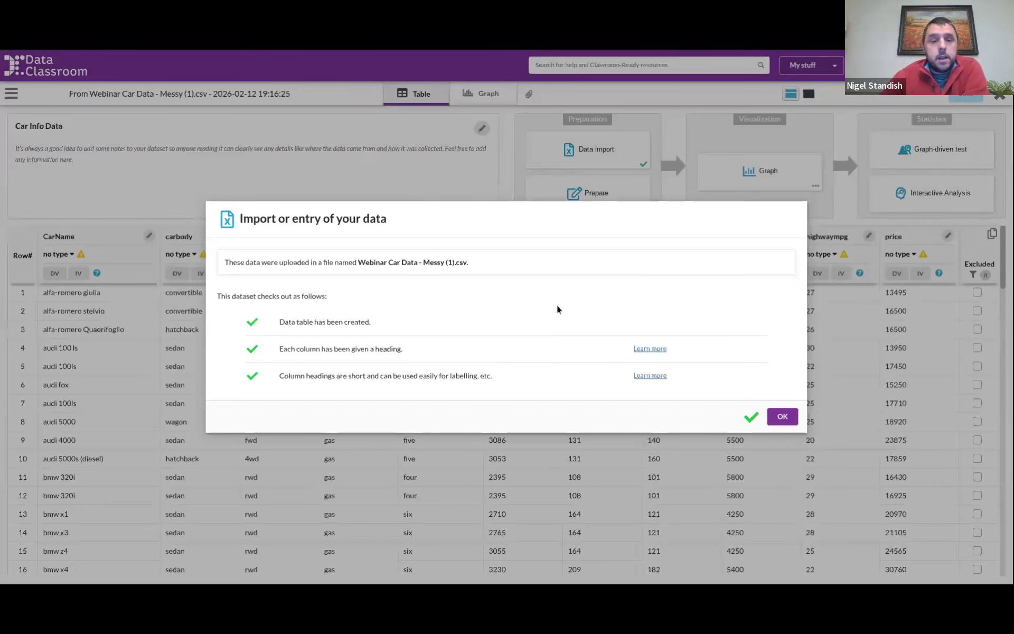
click(787, 420)
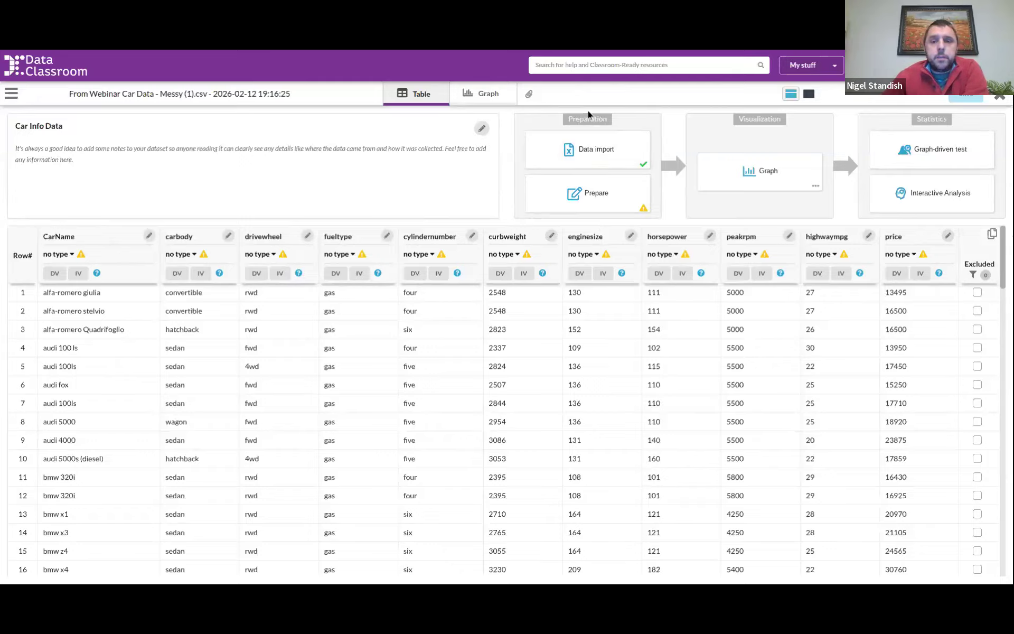
mouse_move(645, 167)
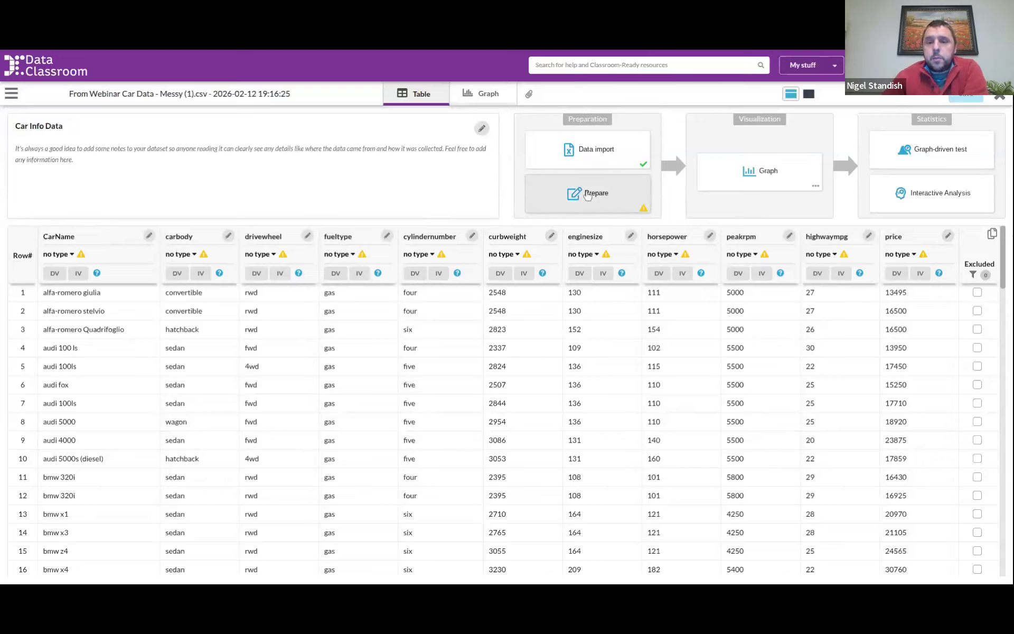
mouse_move(645, 212)
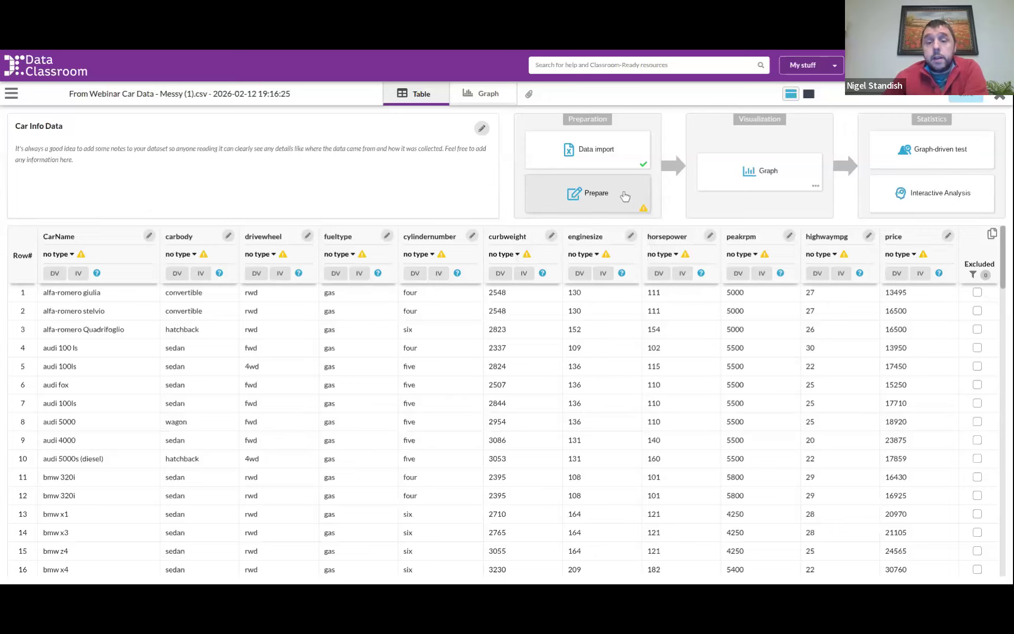
Check the dataset's preparation state and read the explanation of variable types for the columns with no type set.
click(624, 197)
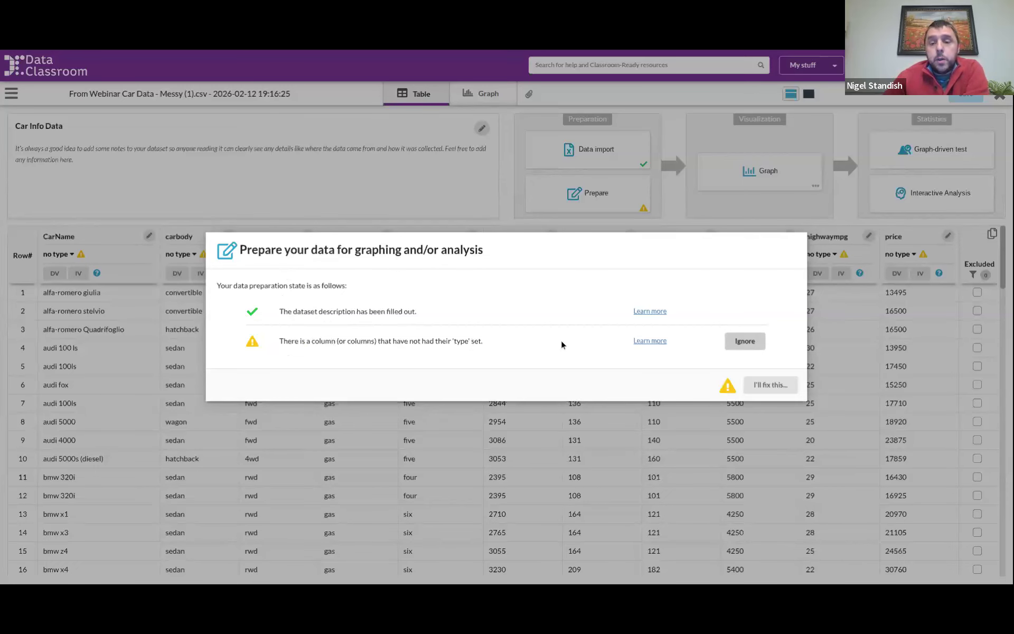
click(644, 341)
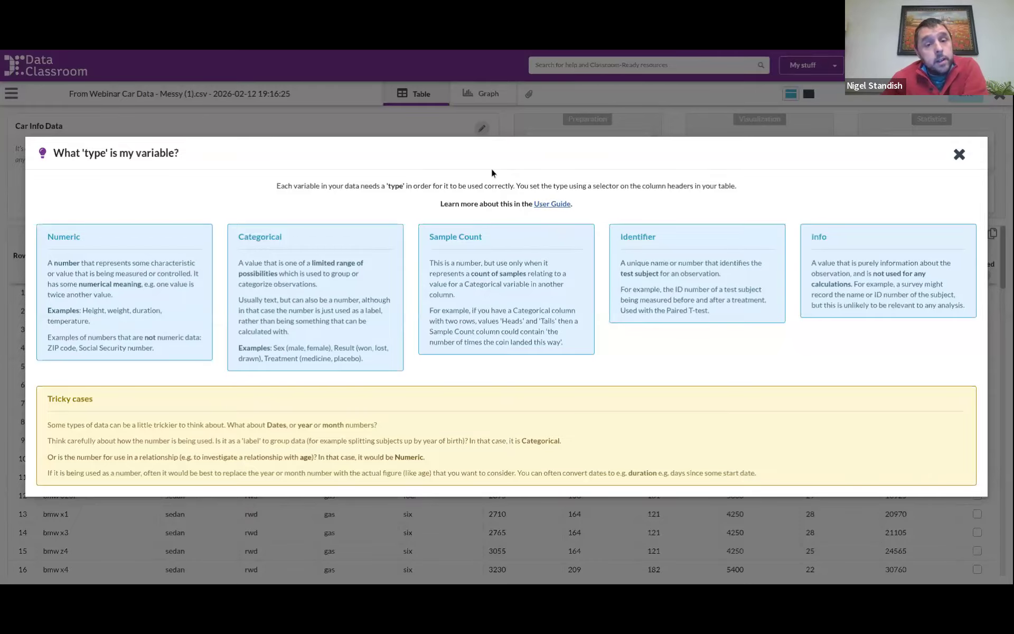
click(958, 155)
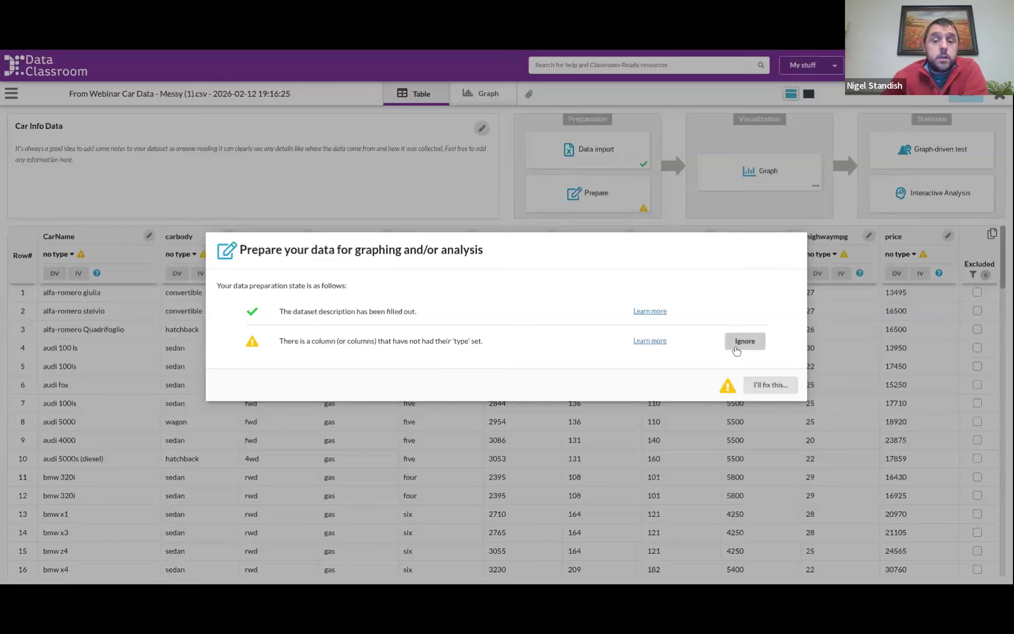
click(769, 385)
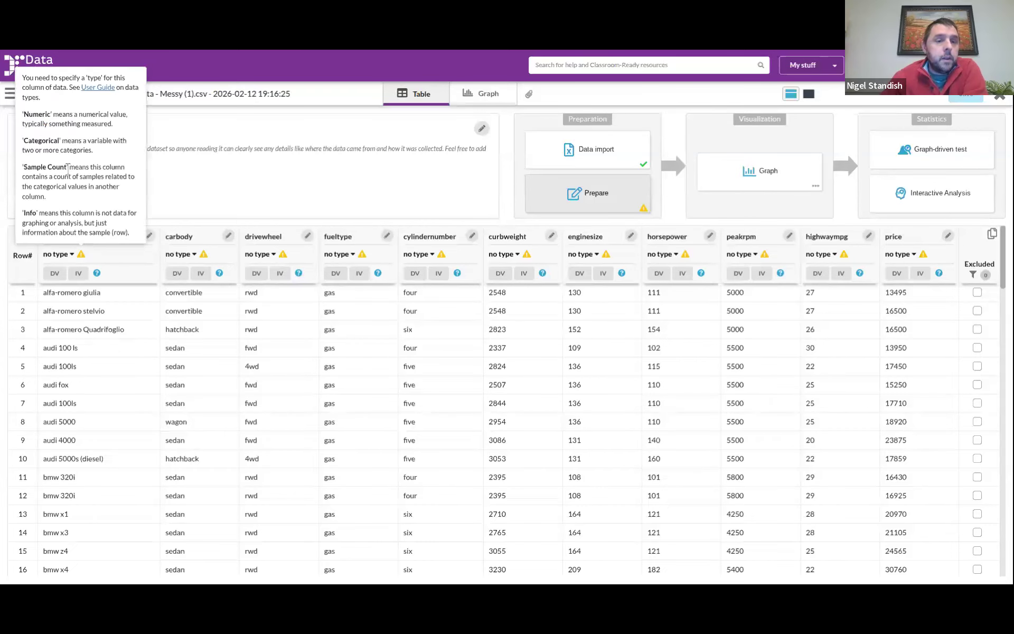
Set the CarName column's type to Identifier and accept it as an Identifier.
click(62, 255)
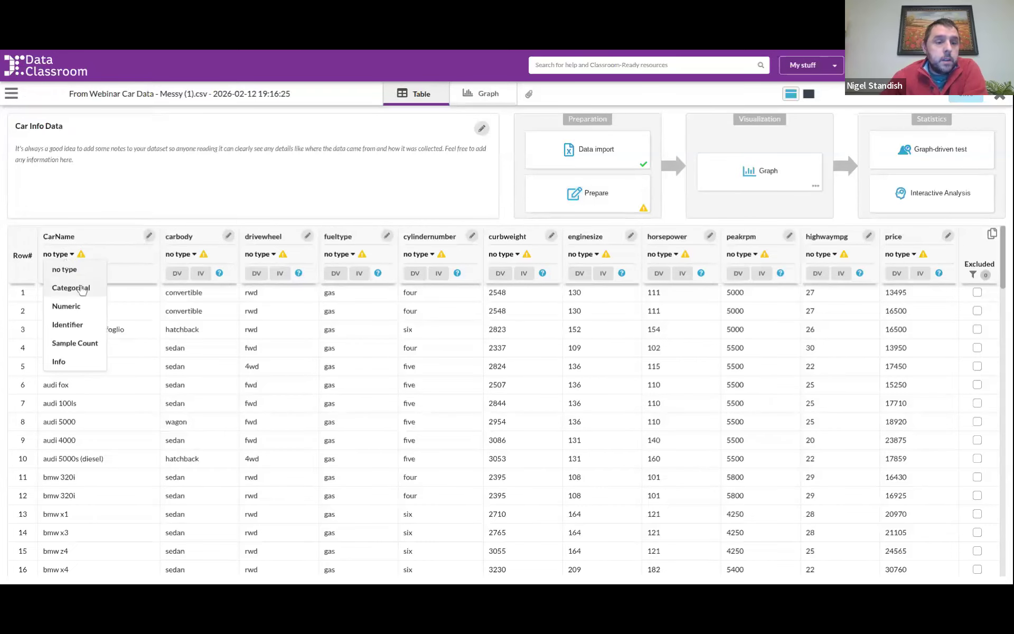
click(77, 325)
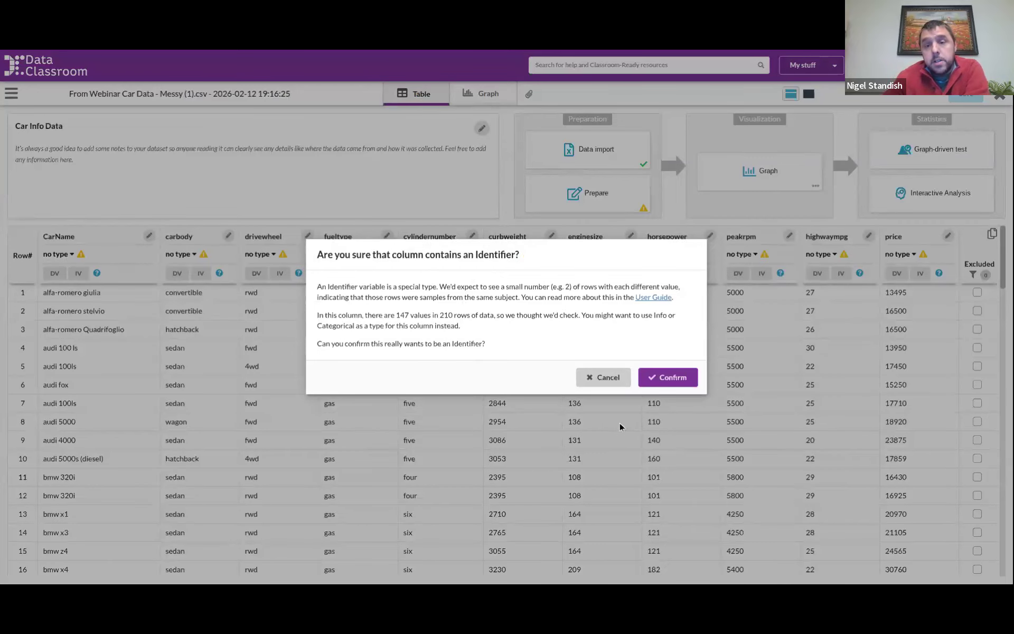
click(673, 378)
Set the carbody, drivewheel, fueltype and cylindernumber columns to the Categorical type.
click(182, 255)
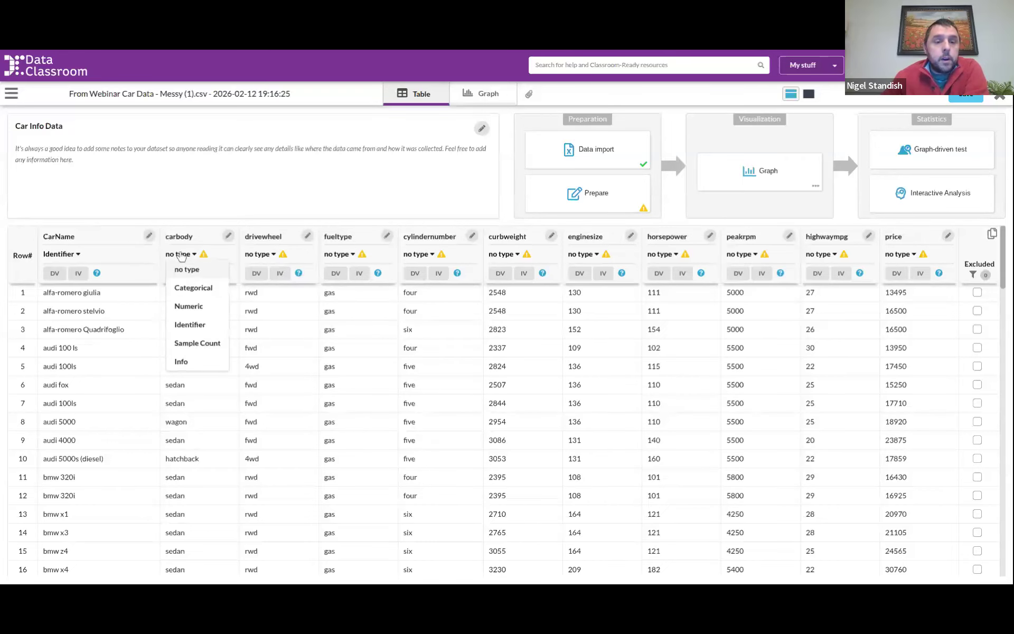
click(193, 288)
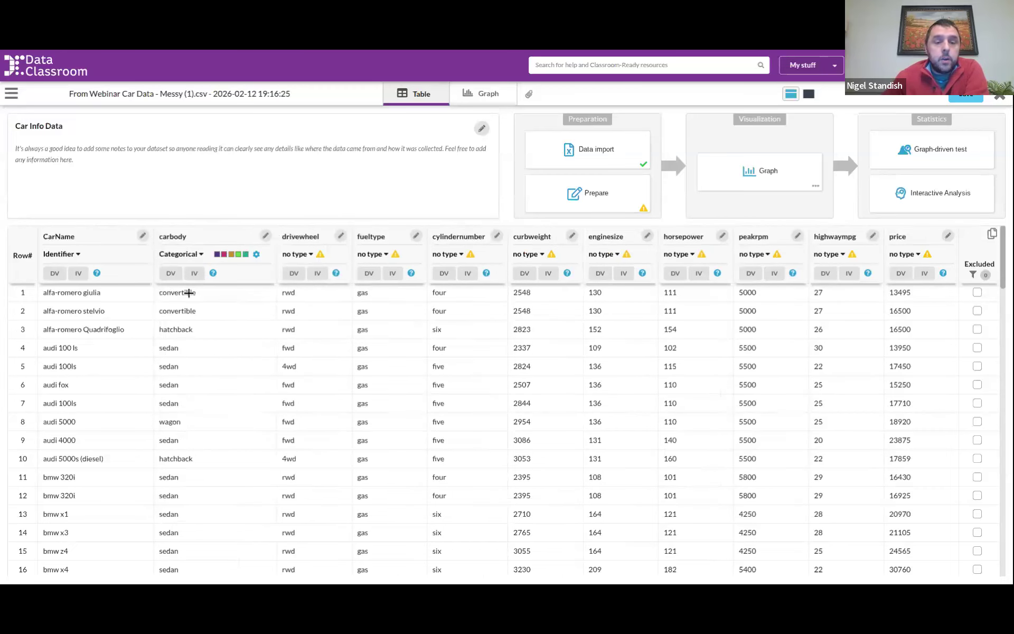
click(296, 254)
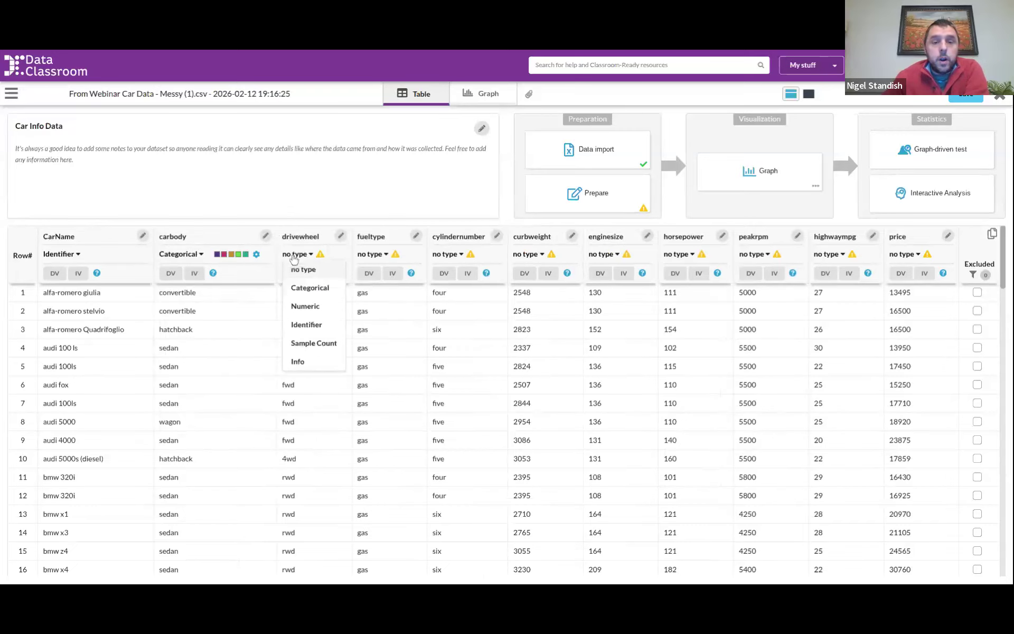
click(295, 288)
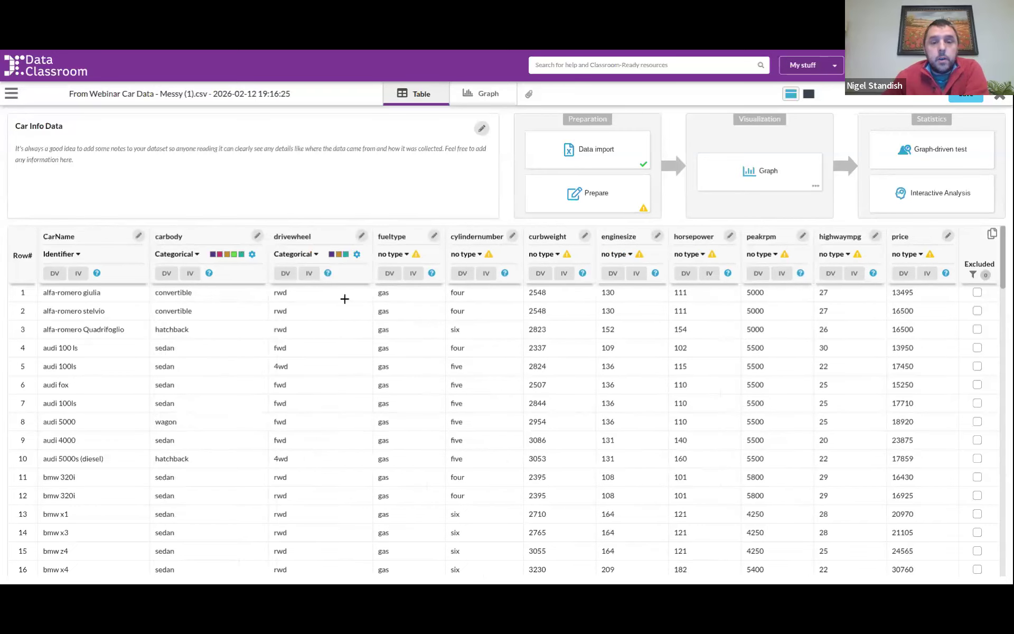
click(395, 254)
click(399, 287)
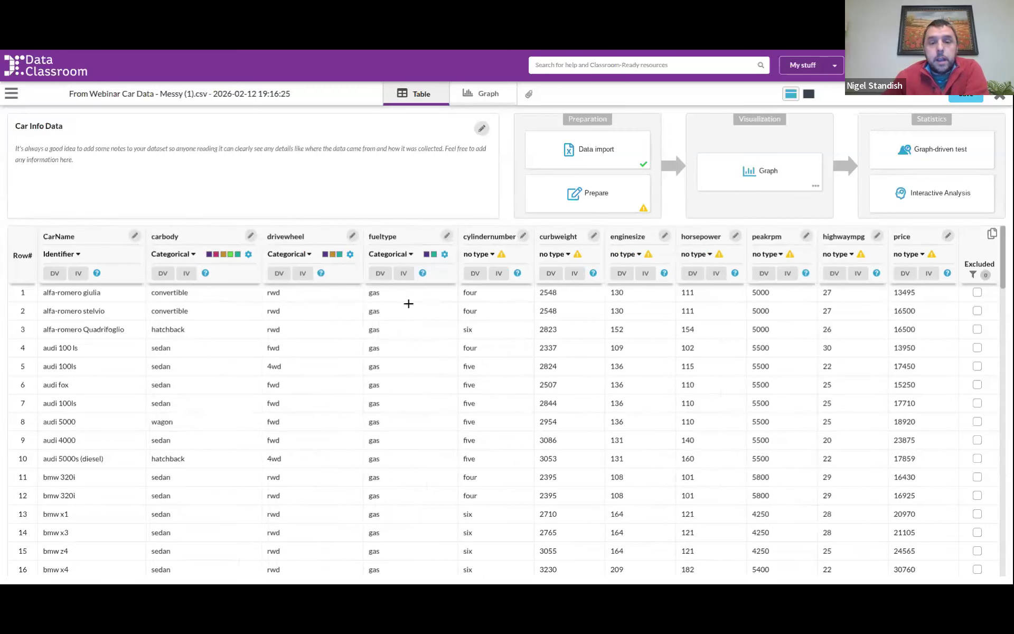
click(478, 254)
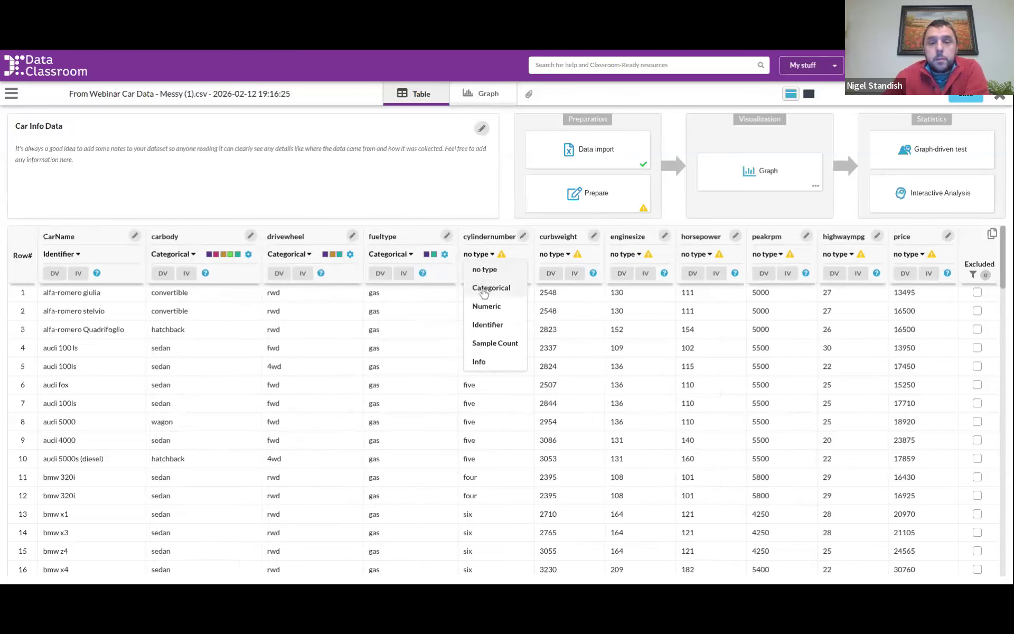
click(481, 288)
Set the curbweight, enginesize, horsepower, peakrpm, highwaympg and price columns to the Numeric type.
click(555, 255)
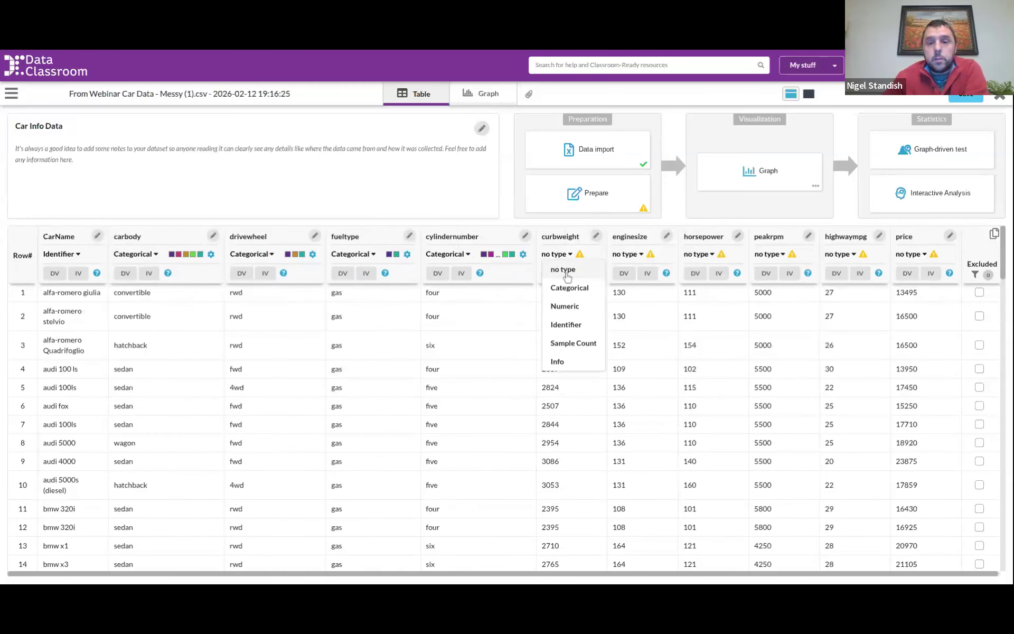
click(570, 305)
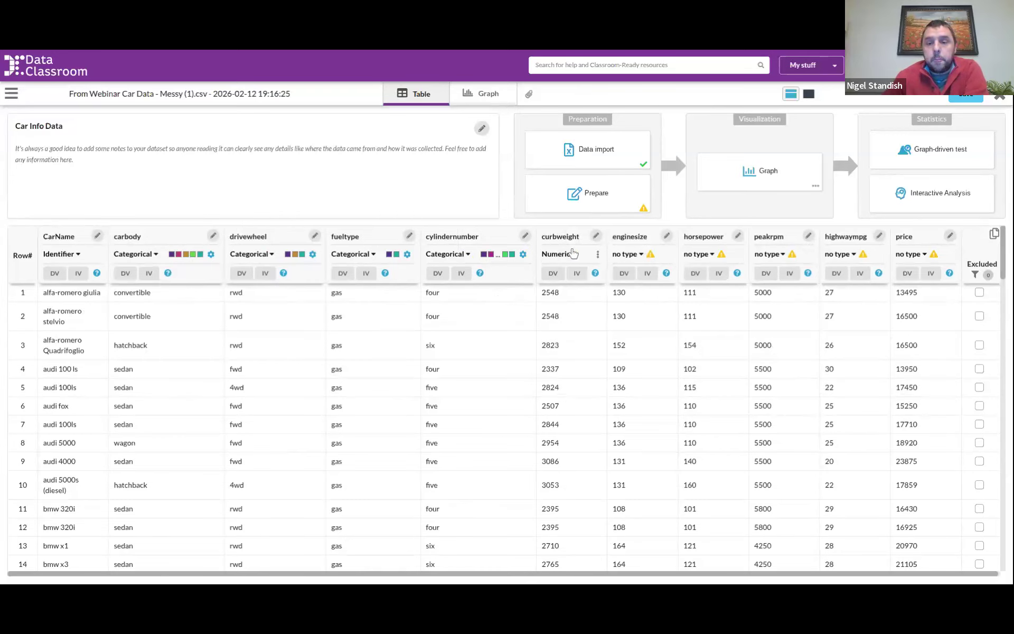
click(625, 254)
click(635, 305)
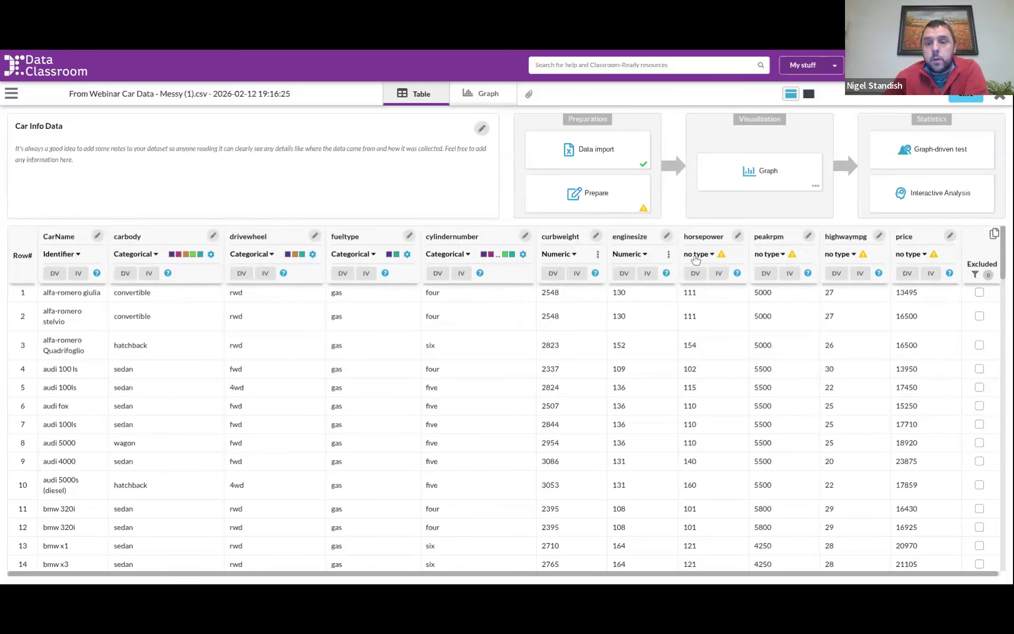
click(696, 254)
click(700, 307)
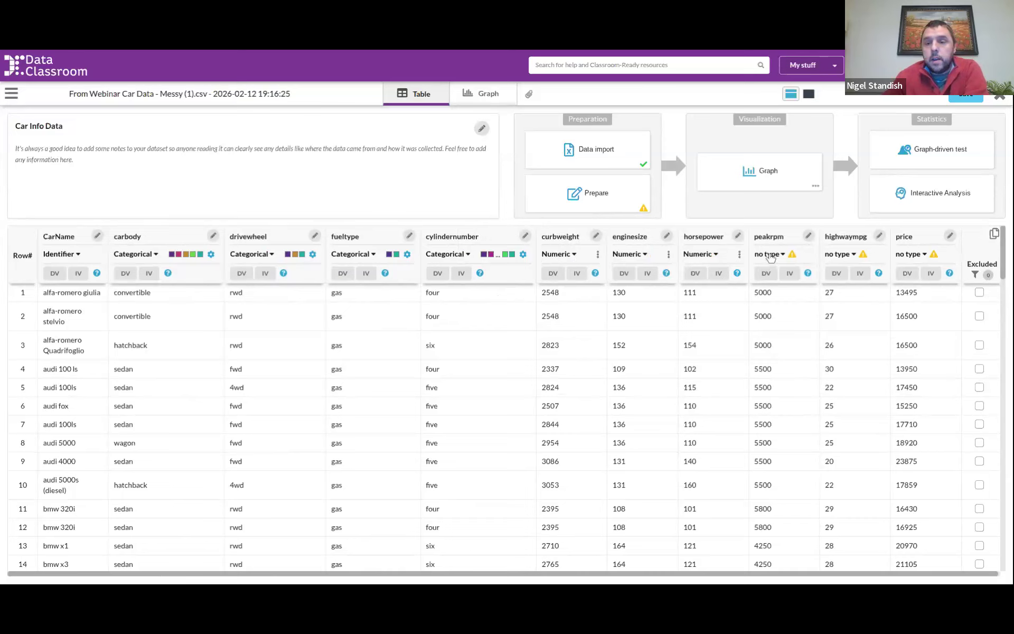
click(768, 254)
click(774, 307)
click(839, 254)
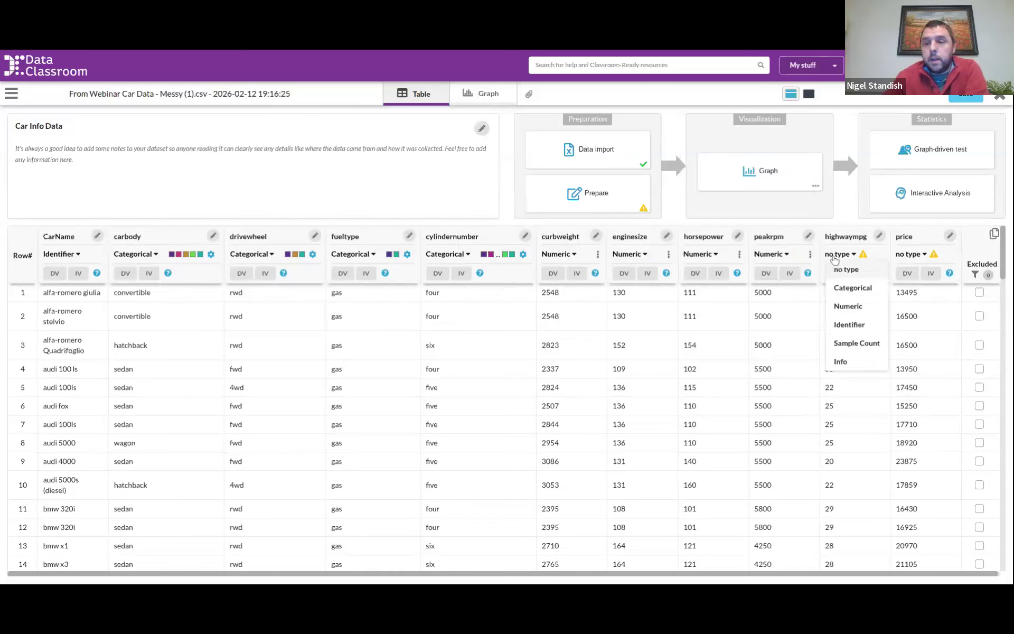
click(844, 306)
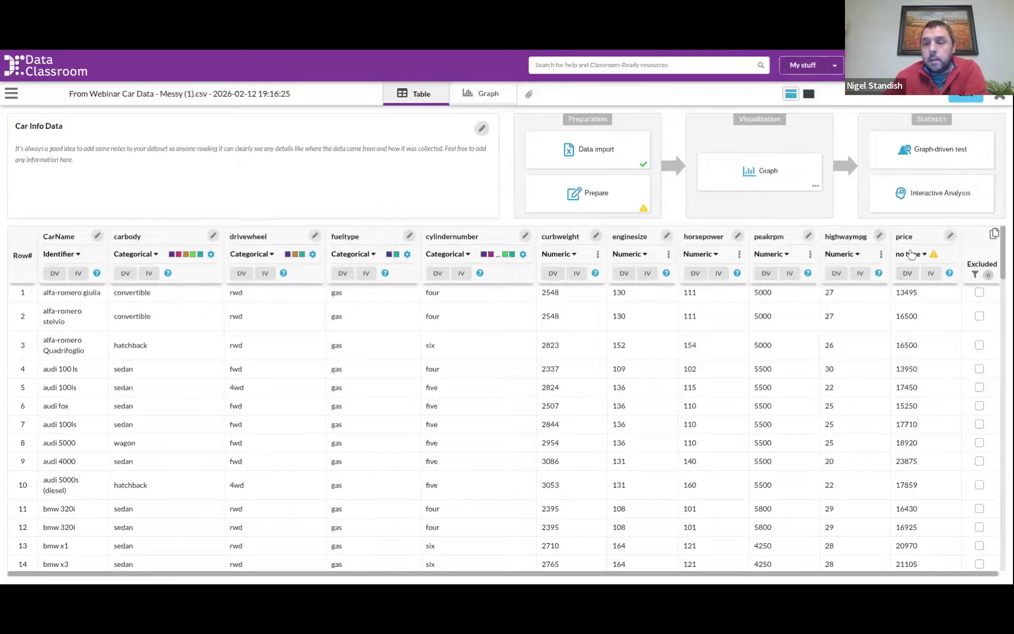
click(910, 255)
click(921, 306)
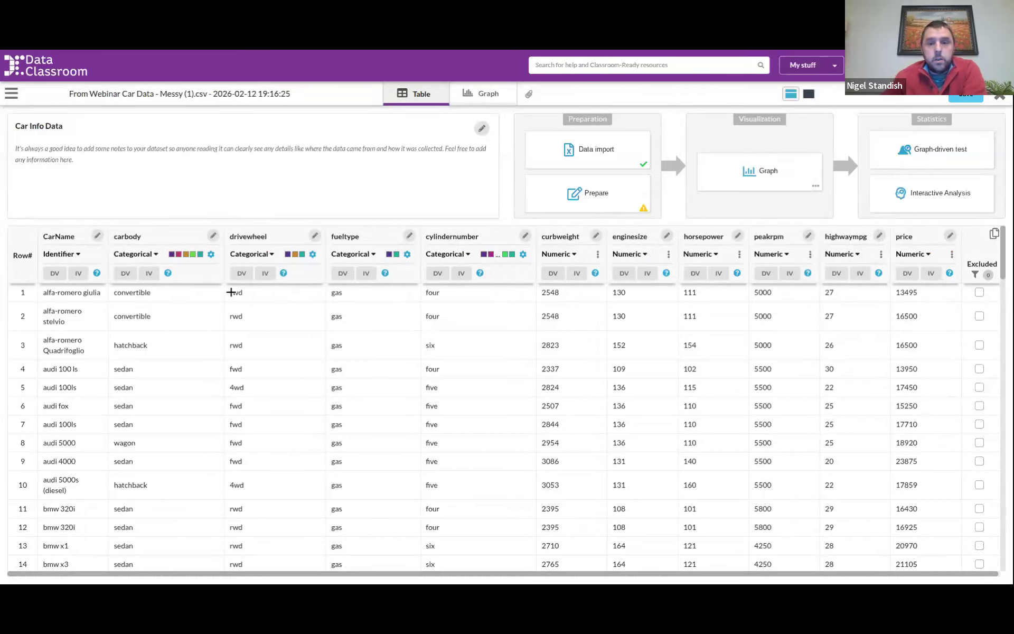
Rerun the data preparation check, ignore the issue about long categorical values, and complete the preparation.
click(616, 197)
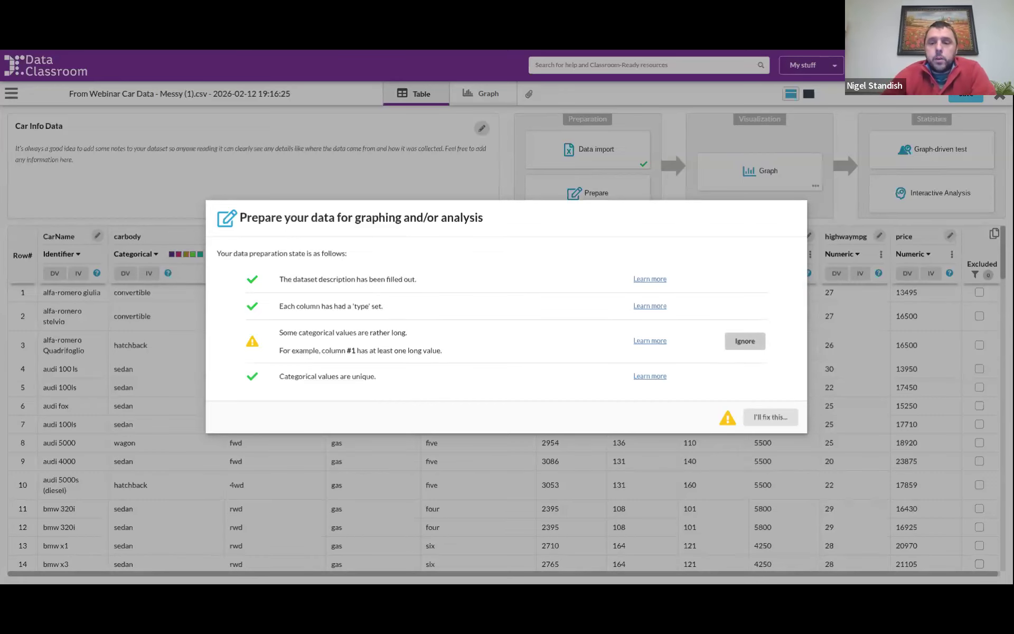
click(729, 344)
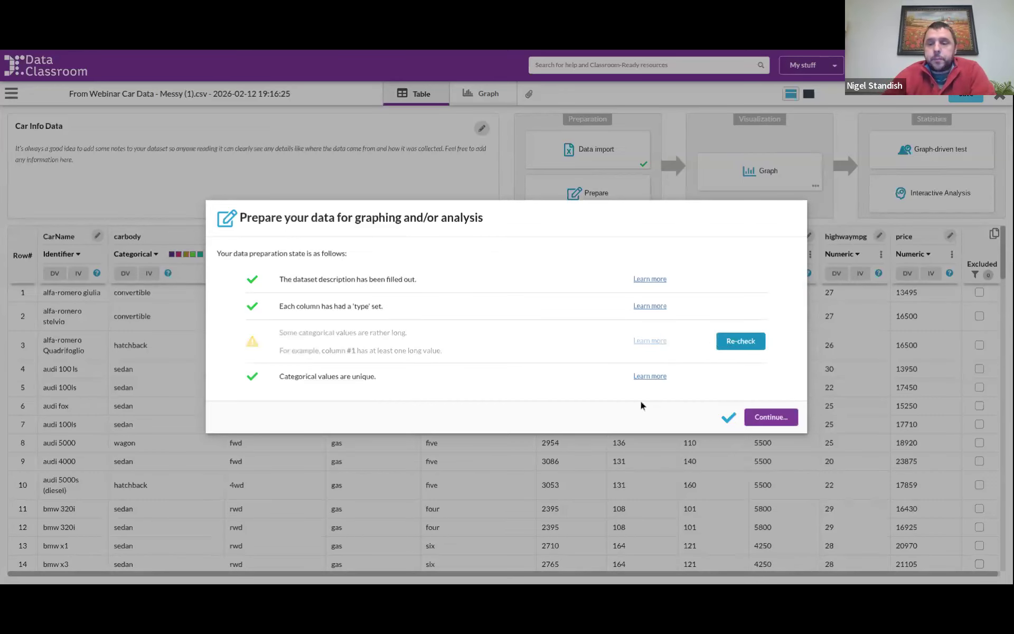
click(780, 416)
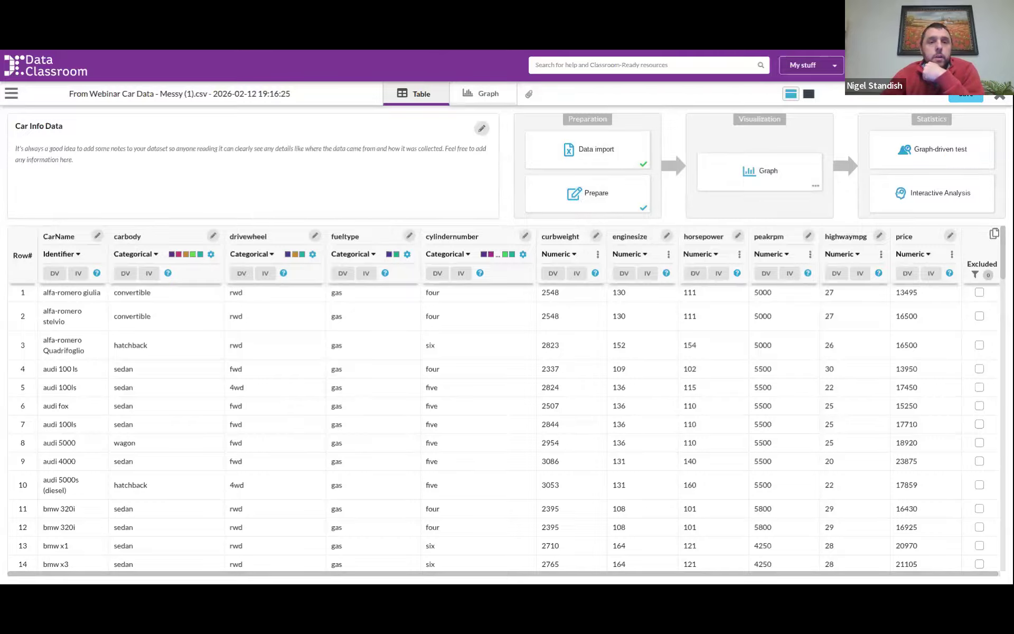
click(421, 26)
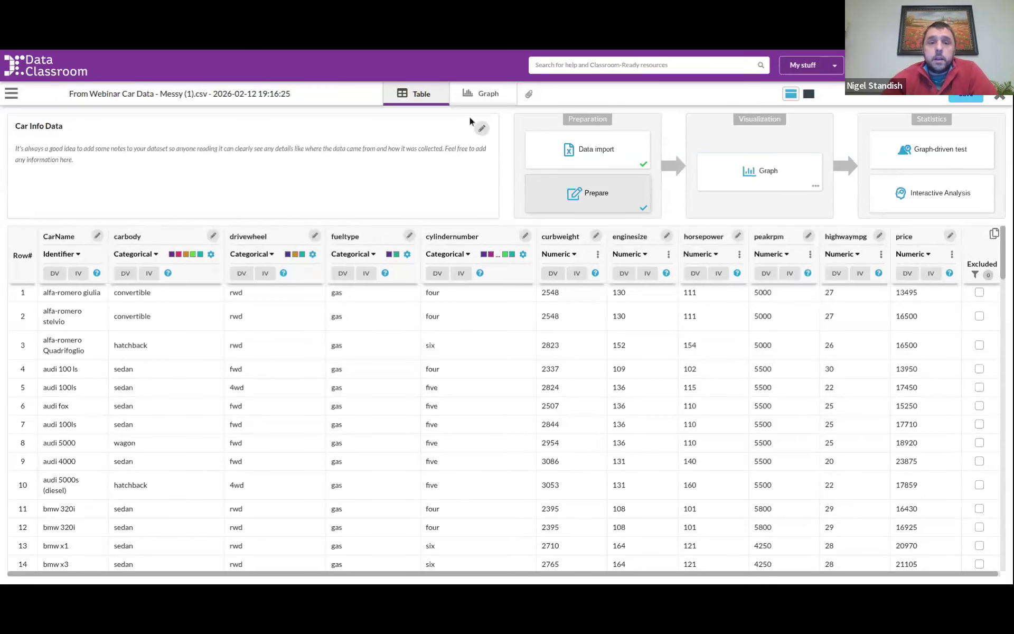
Graph the carbody variable as a bar chart and inspect the counts of its body-type bars.
click(481, 101)
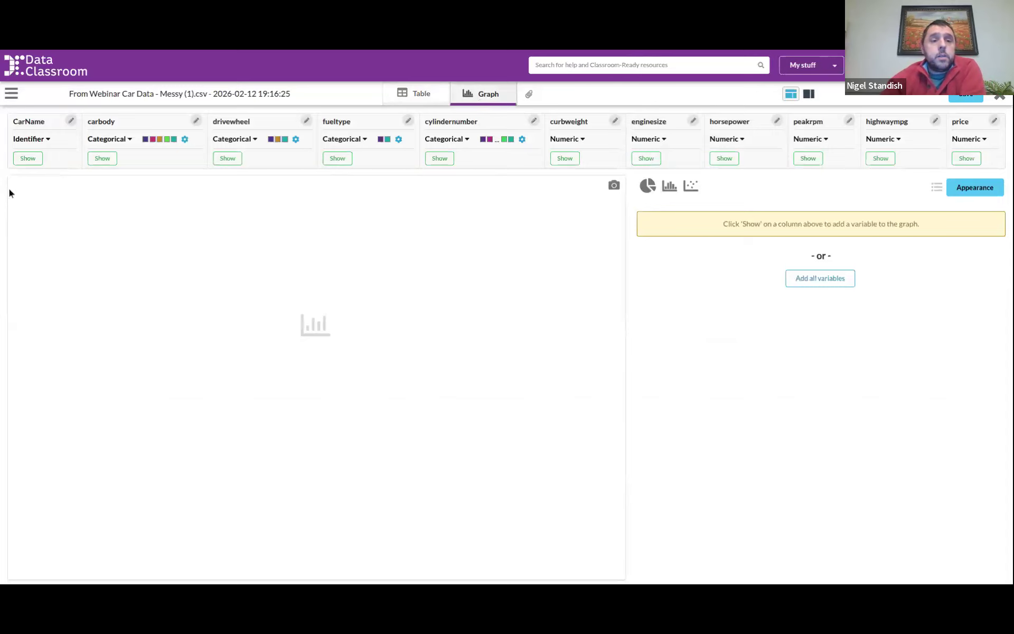
click(102, 157)
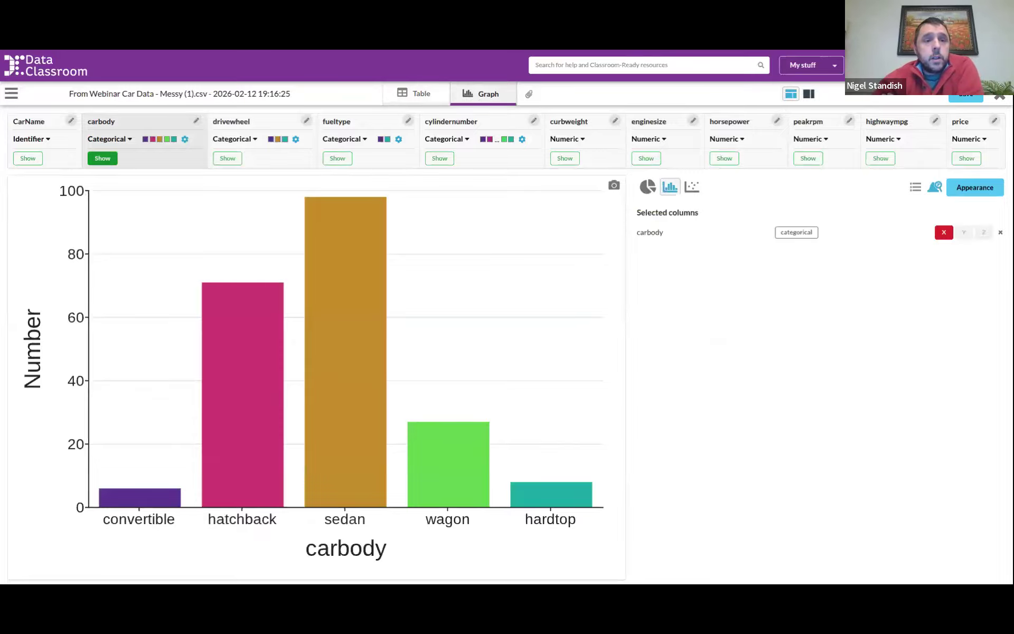
mouse_move(170, 415)
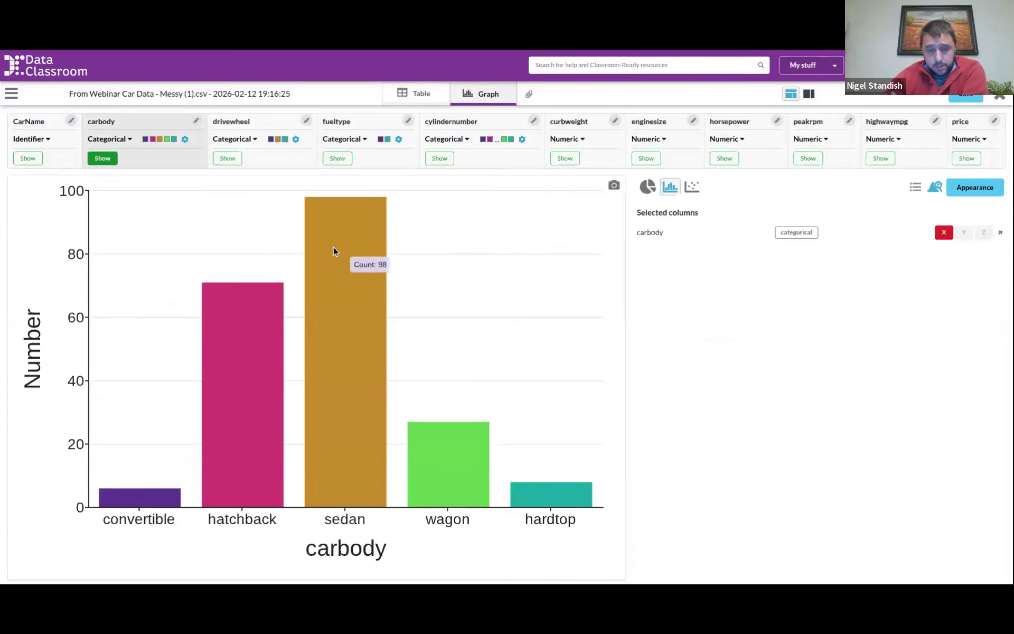
mouse_move(109, 499)
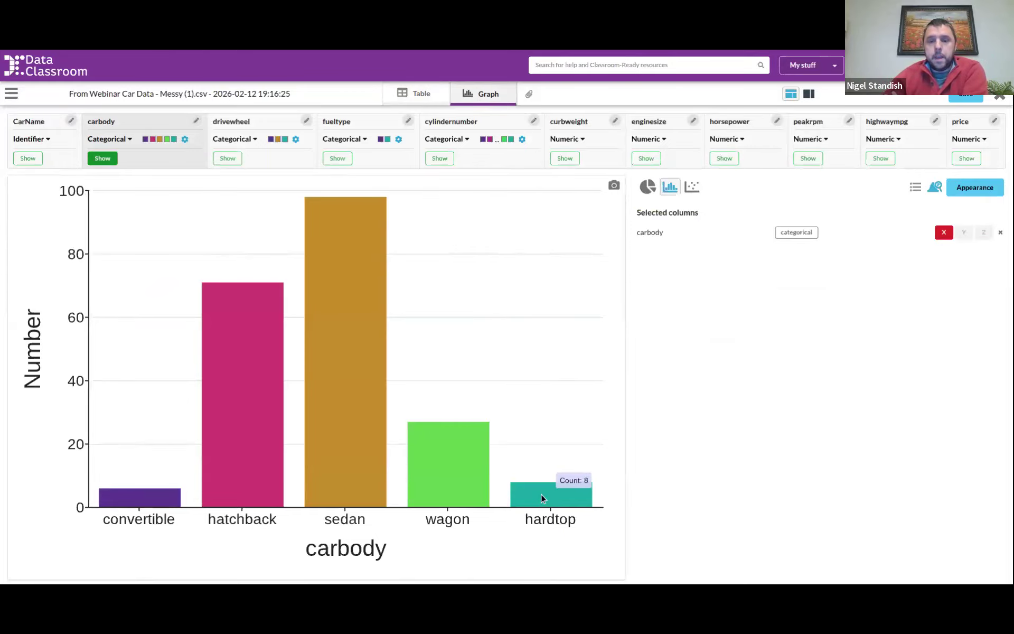
mouse_move(328, 425)
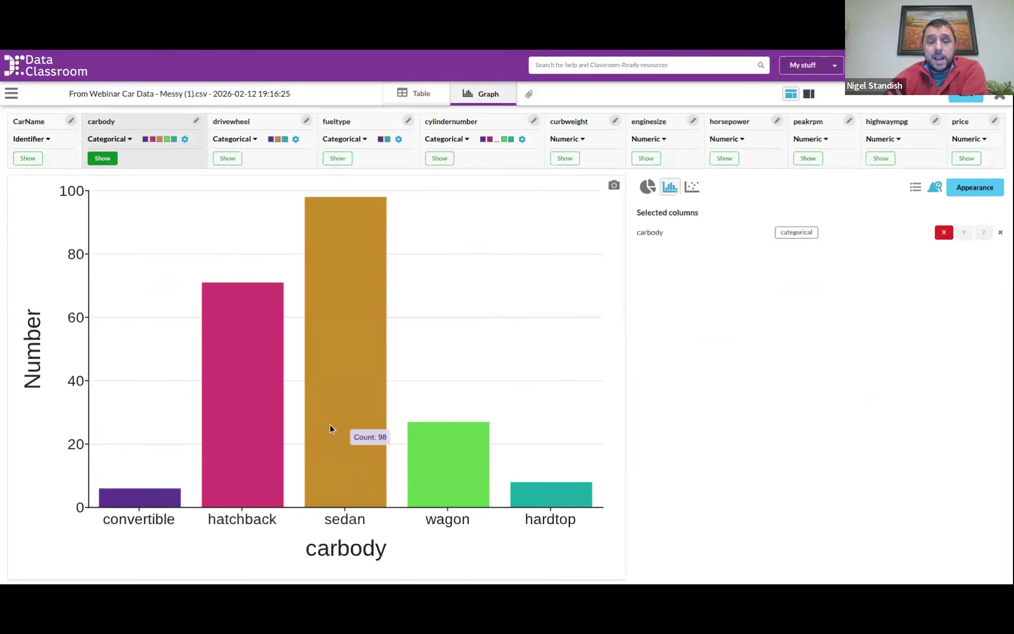
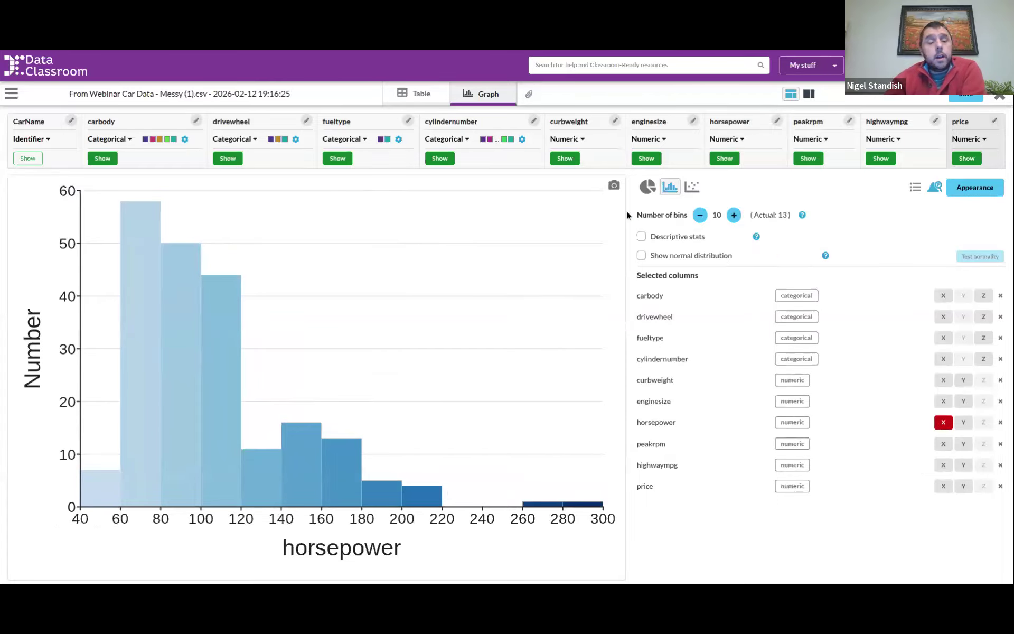
Change the horsepower histogram to a dot plot and plot peakrpm, highwaympg, price and curbweight in turn on the Y axis.
click(691, 188)
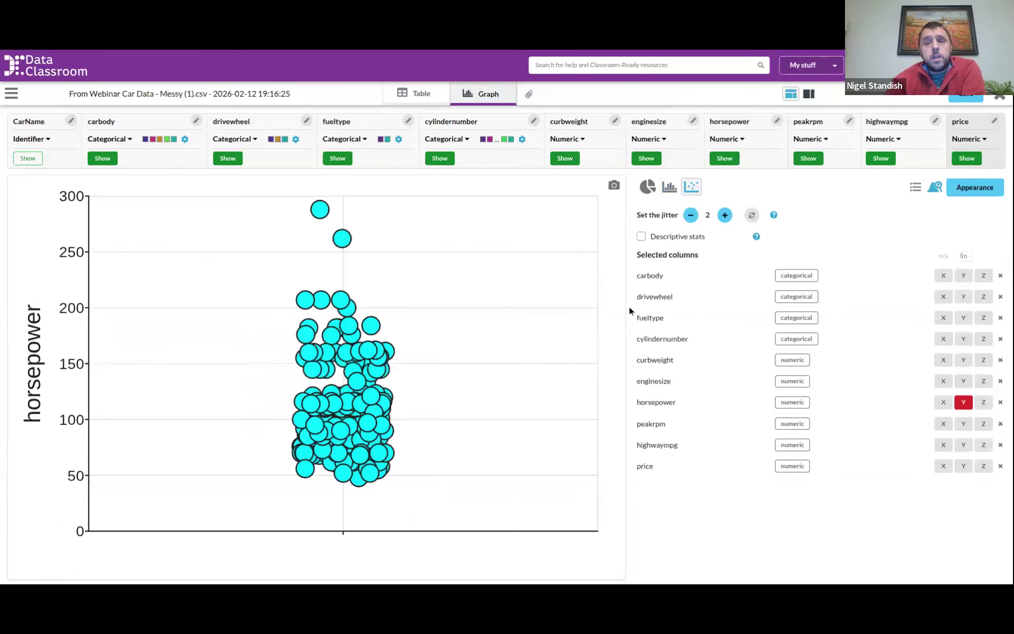
mouse_move(694, 187)
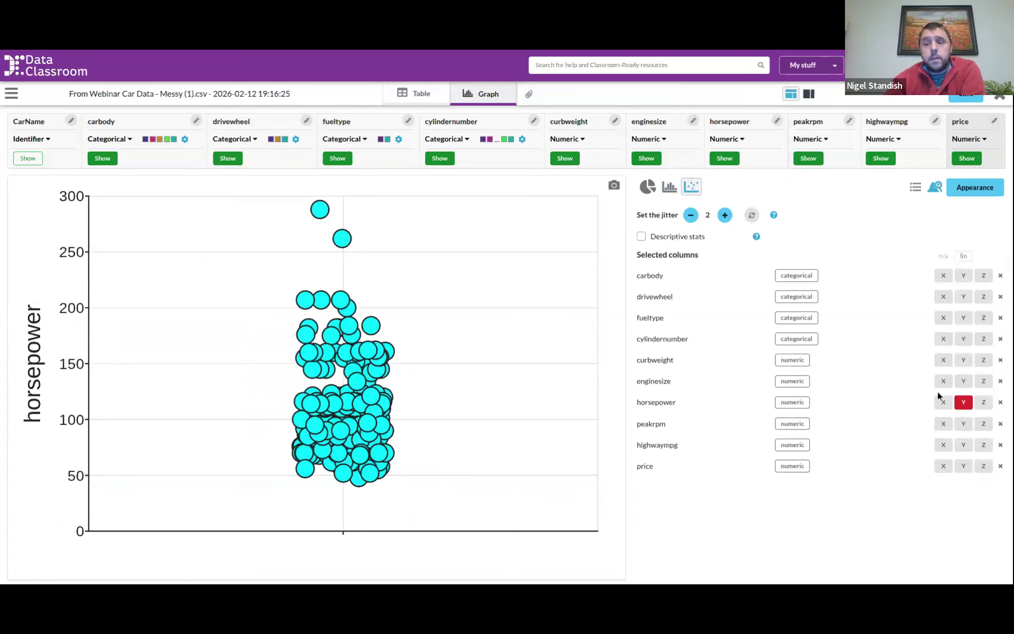
click(959, 423)
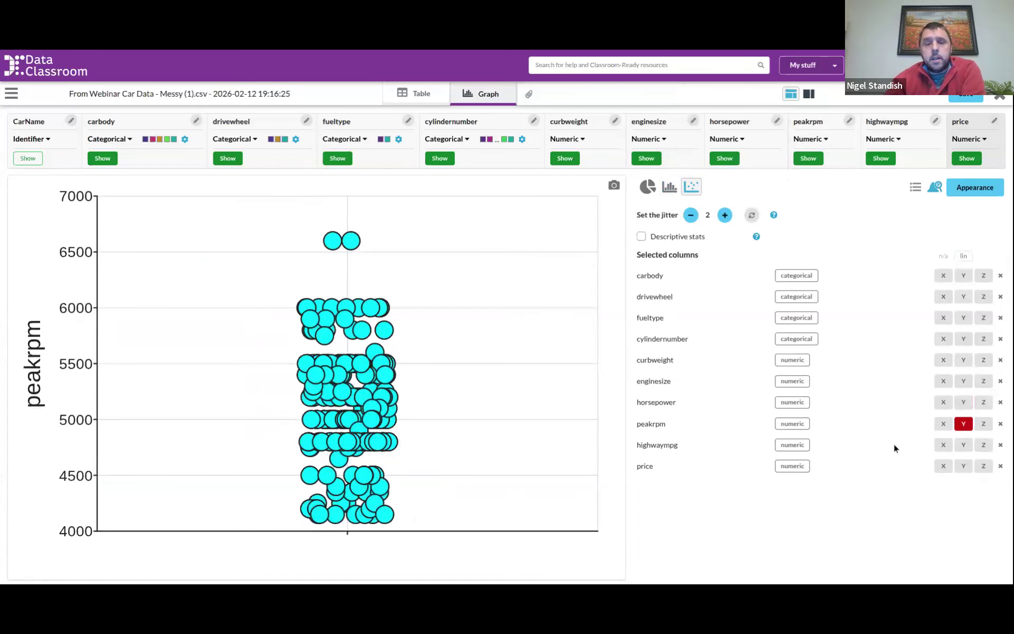
click(960, 445)
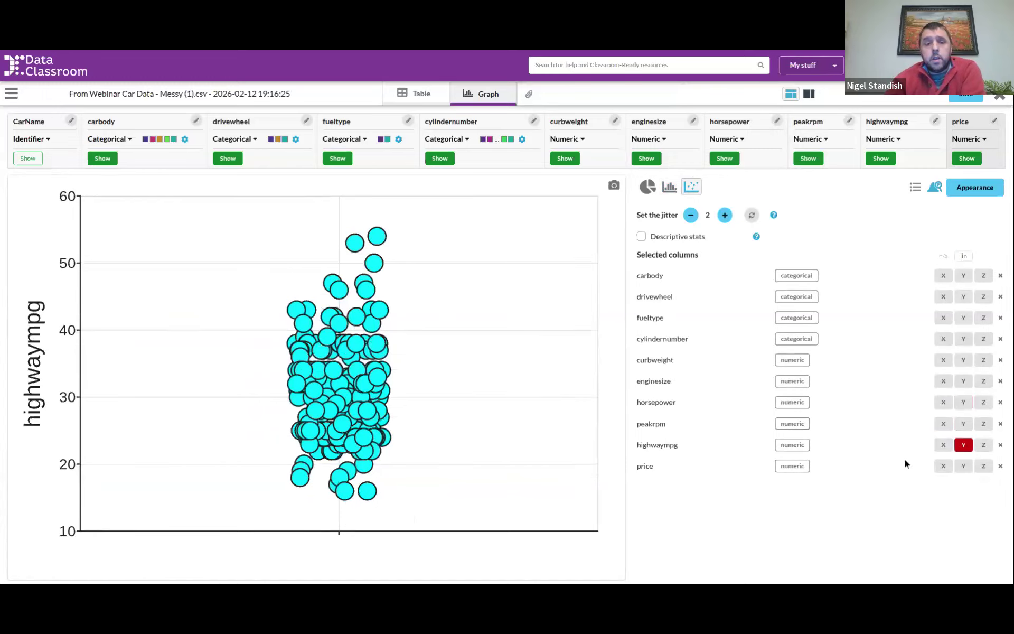
click(964, 467)
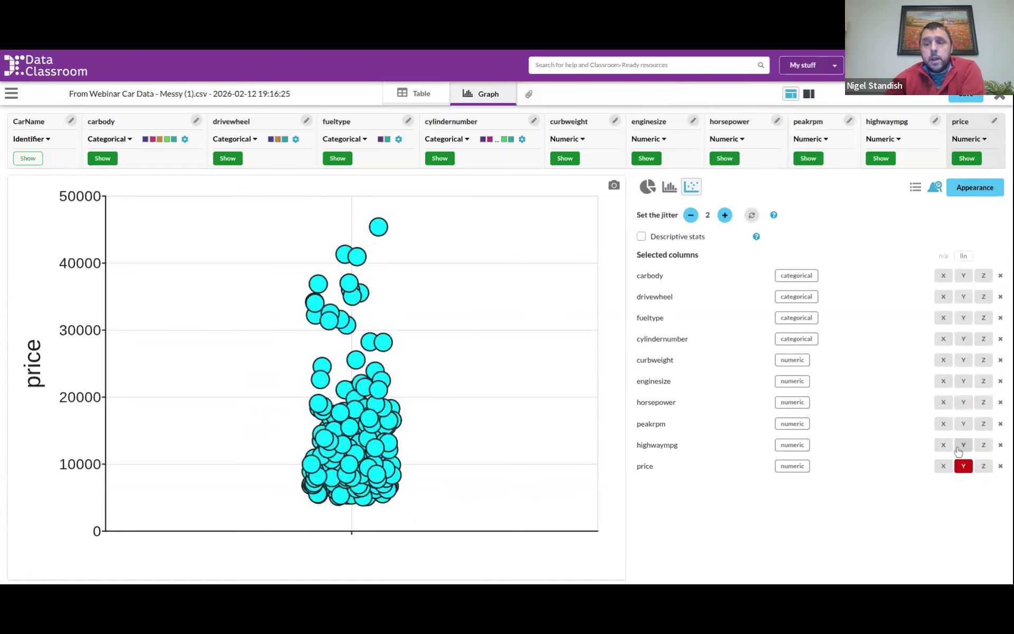
click(963, 360)
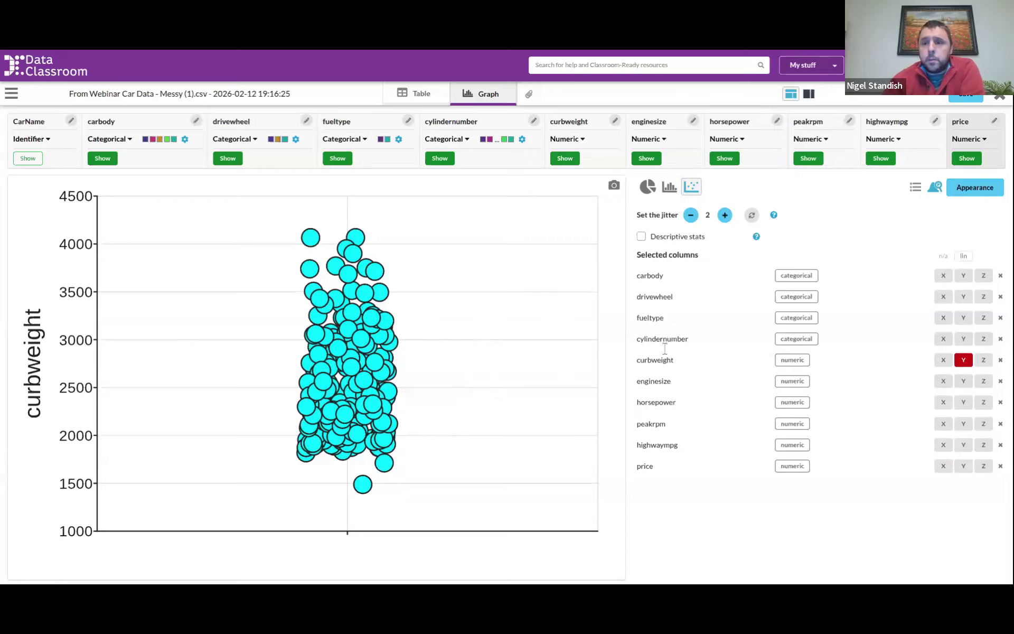
Set the categorical color scale to the Rainbow 0-75 preset, lighten it to -0.2, and apply it.
click(977, 193)
scroll(930, 302, down, 2)
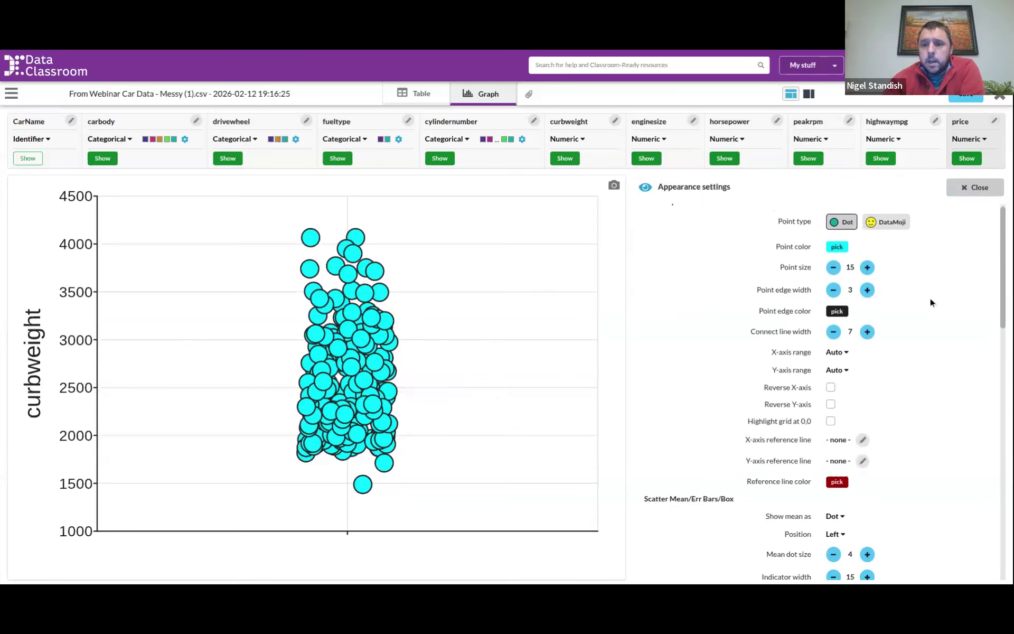
scroll(930, 300, down, 10)
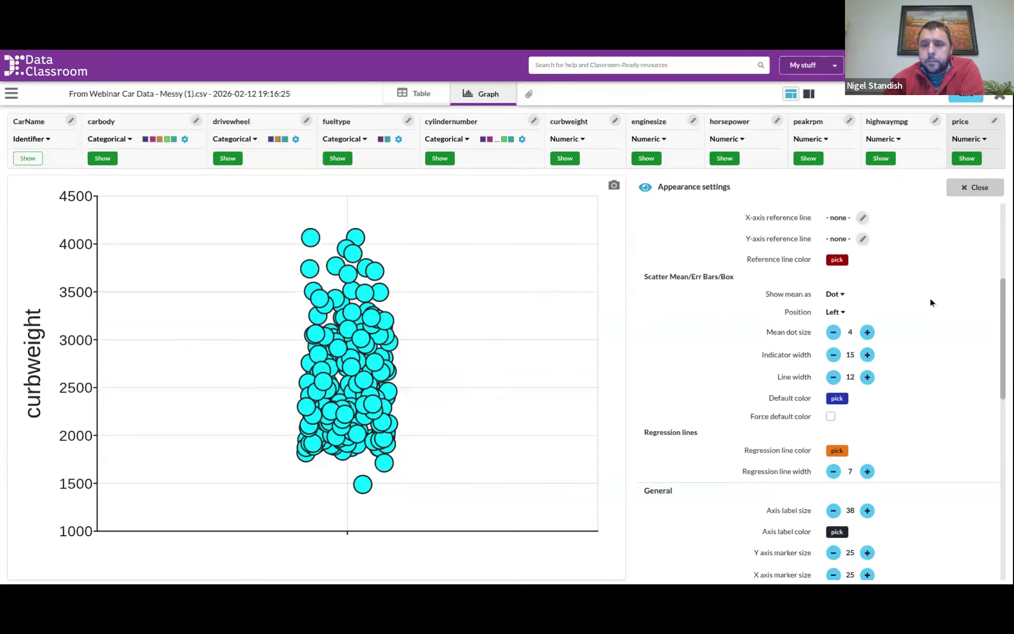
scroll(930, 302, down, 8)
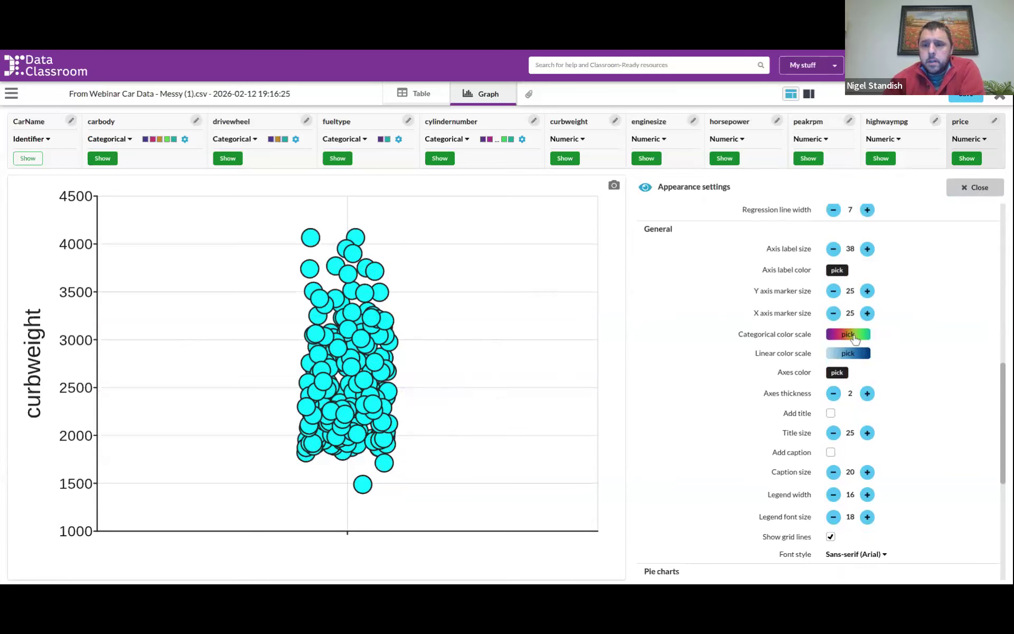
click(849, 334)
mouse_move(679, 296)
mouse_down()
mouse_move(612, 298)
mouse_move(667, 299)
mouse_up()
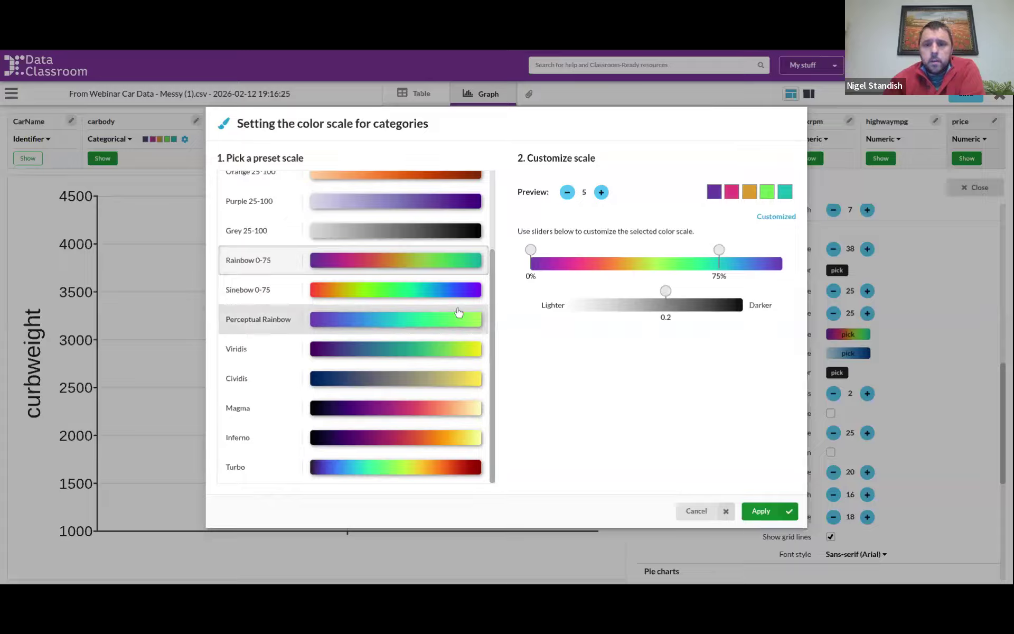
click(406, 295)
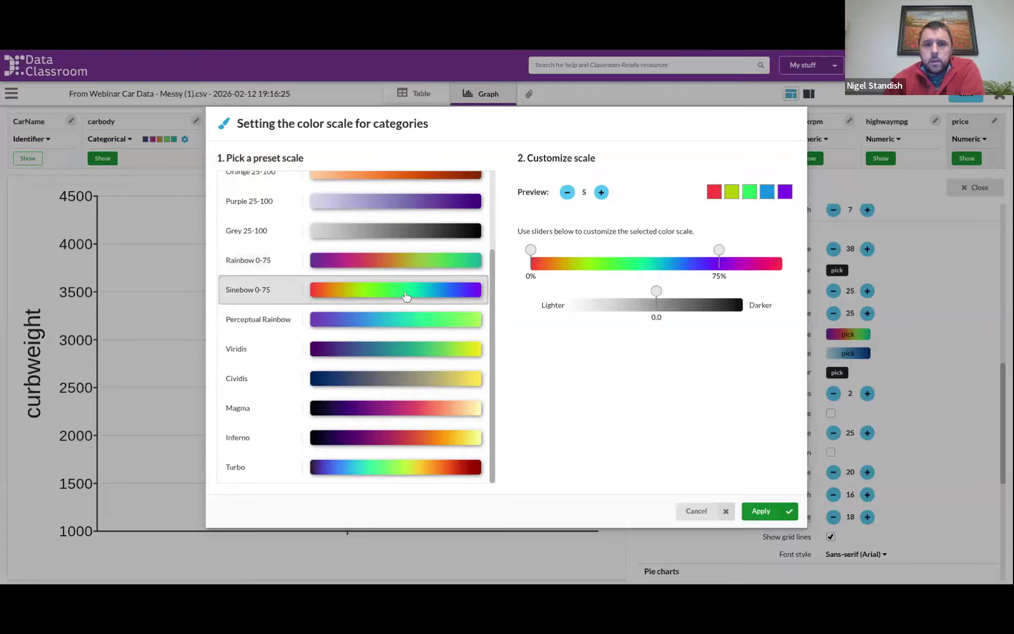
click(407, 270)
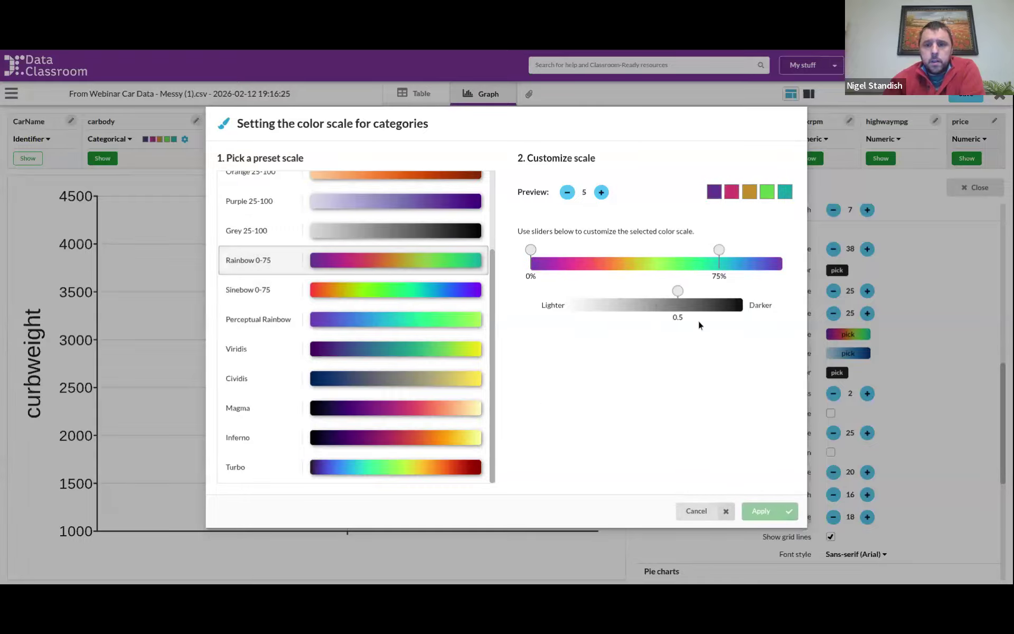
drag(677, 299, 653, 307)
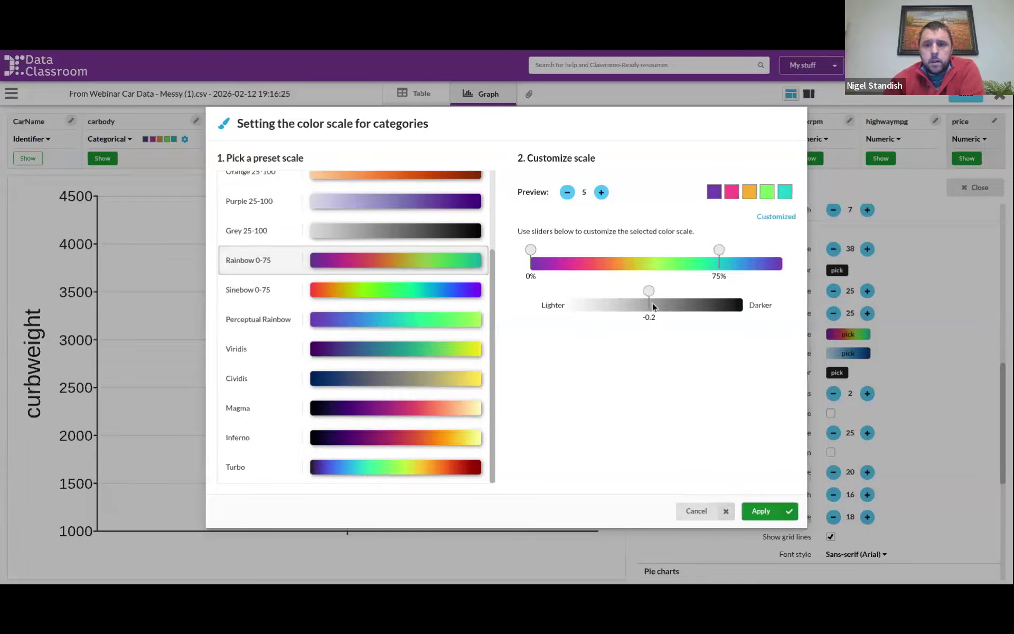
click(771, 510)
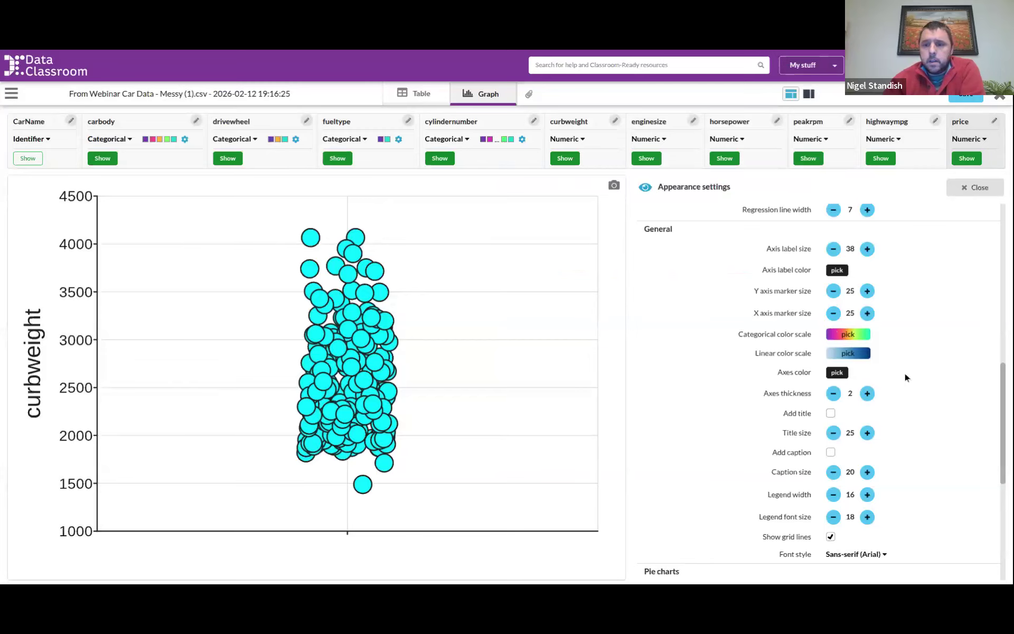
Review the general, pie chart and histogram appearance settings and the preset options for the linear color scale.
scroll(904, 377, down, 5)
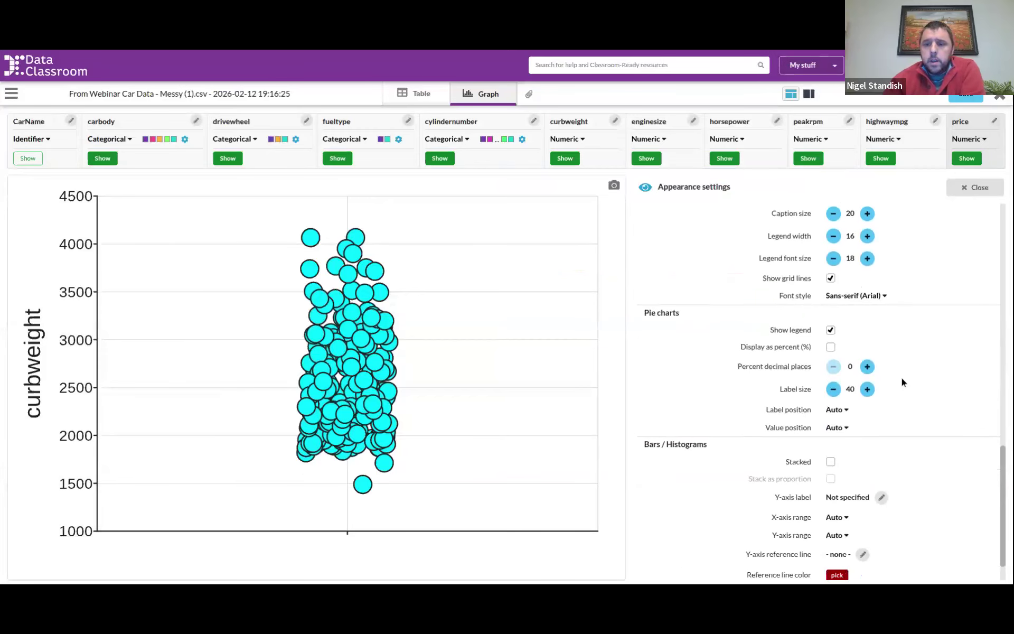
scroll(903, 385, up, 4)
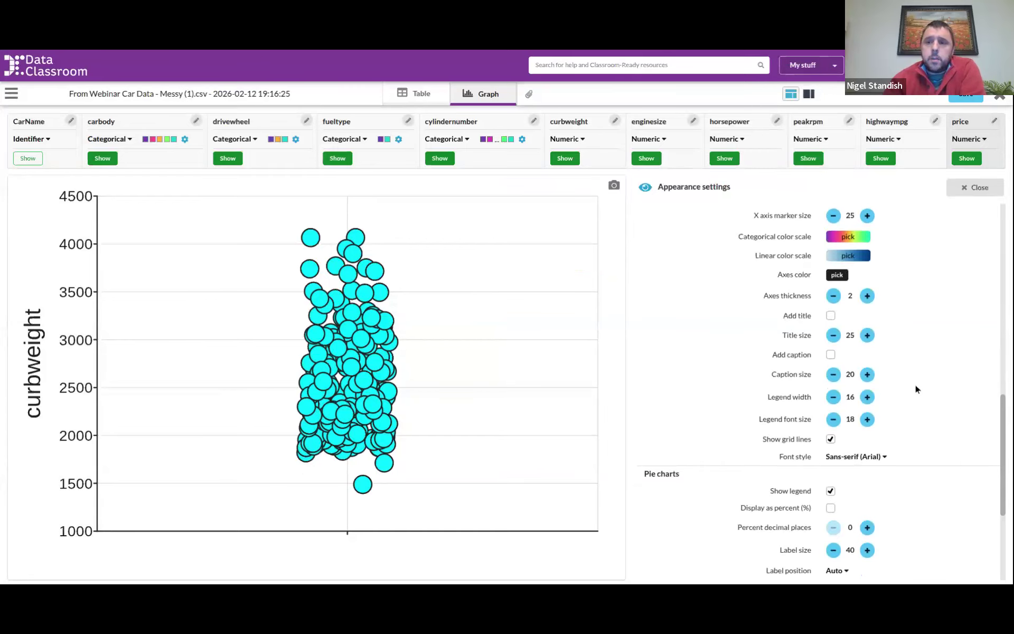
scroll(915, 389, up, 3)
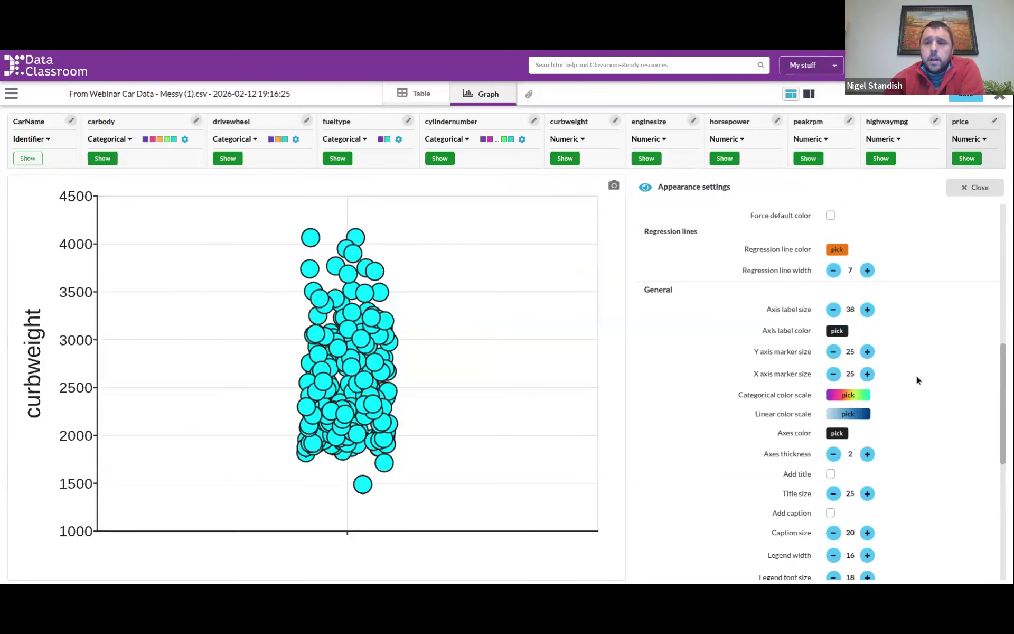
click(865, 416)
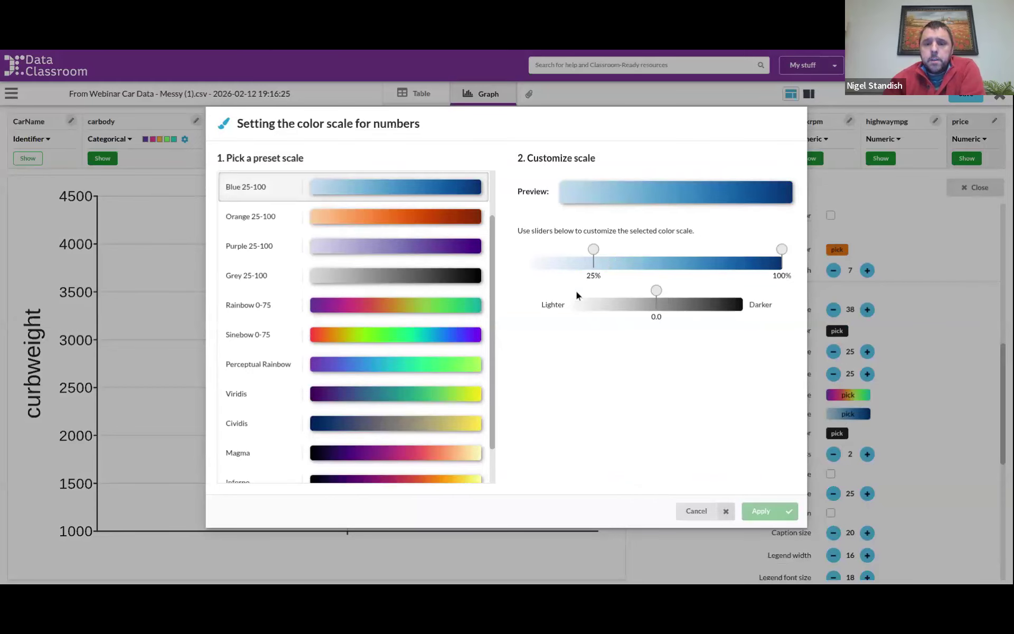
click(695, 511)
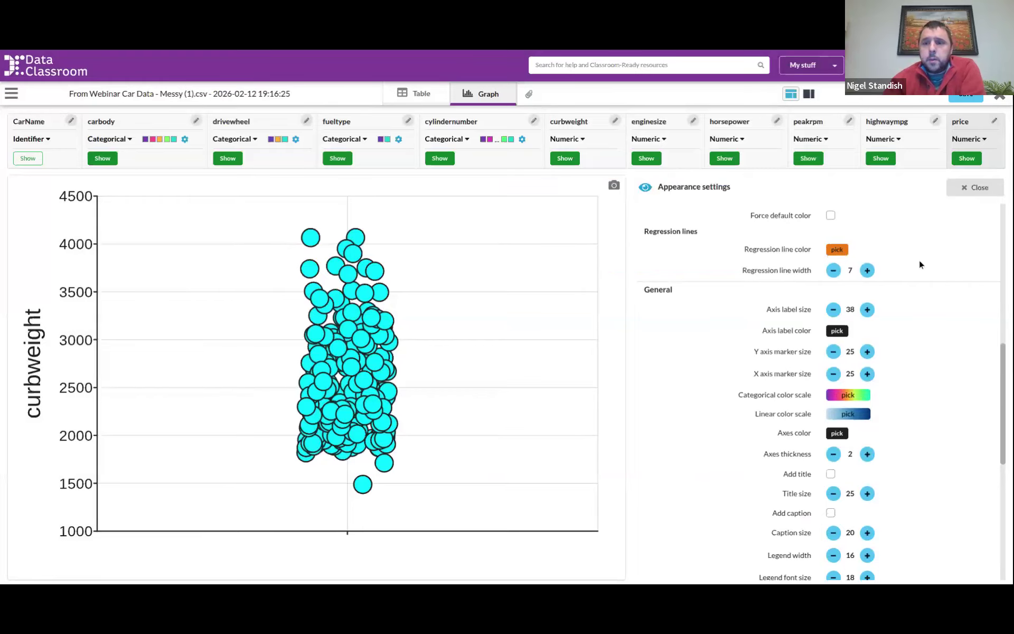
Reduce the scatter plot's point size to 7 and its point edge width to 1.
scroll(916, 267, up, 7)
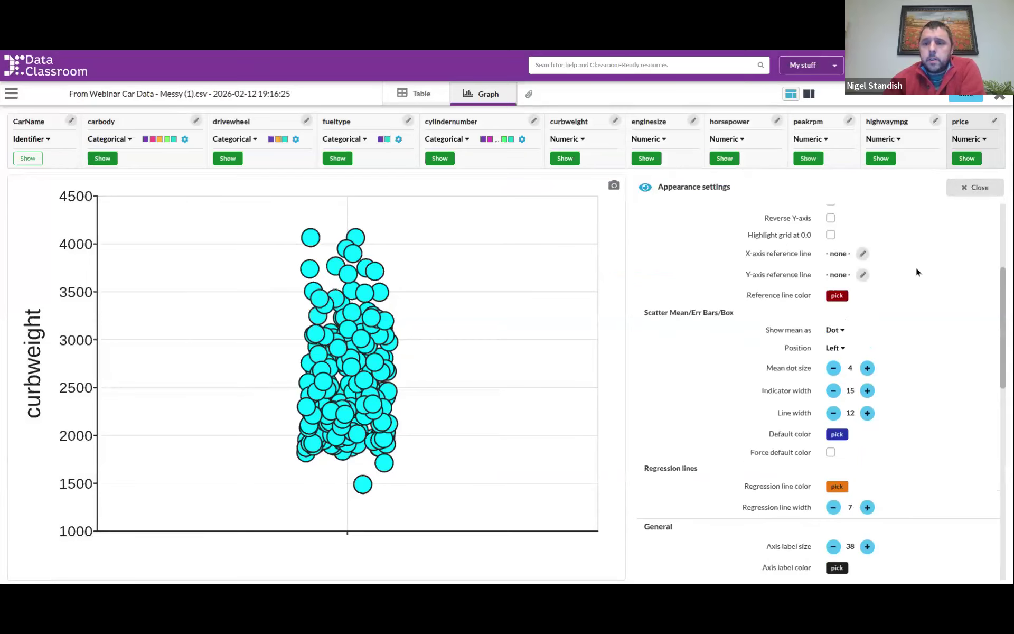
scroll(916, 268, up, 2)
click(833, 278)
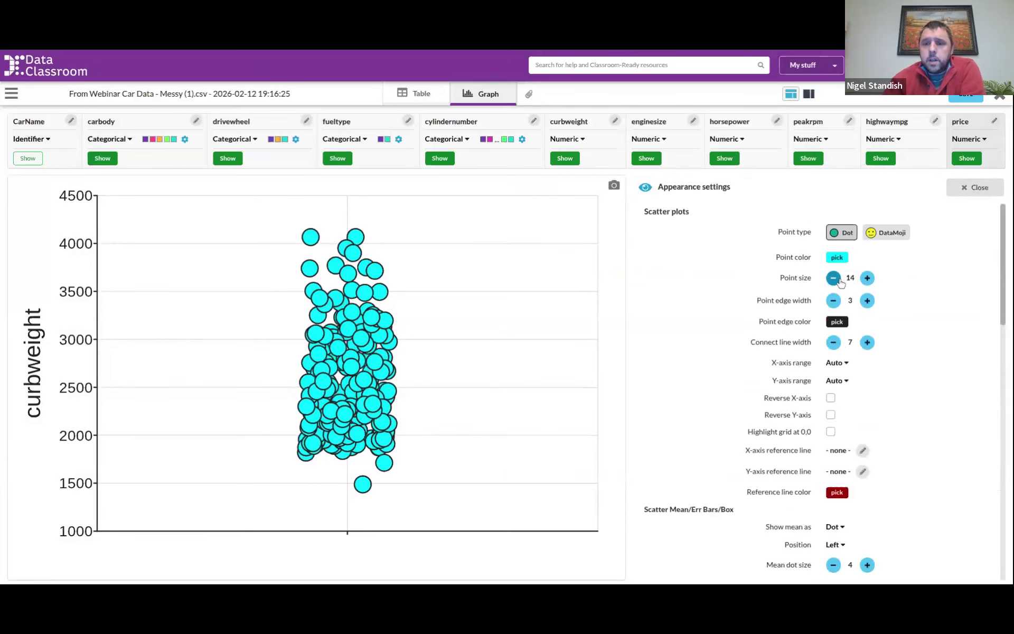
click(833, 278)
click(833, 279)
click(833, 279)
click(833, 278)
click(833, 278)
click(833, 279)
click(833, 279)
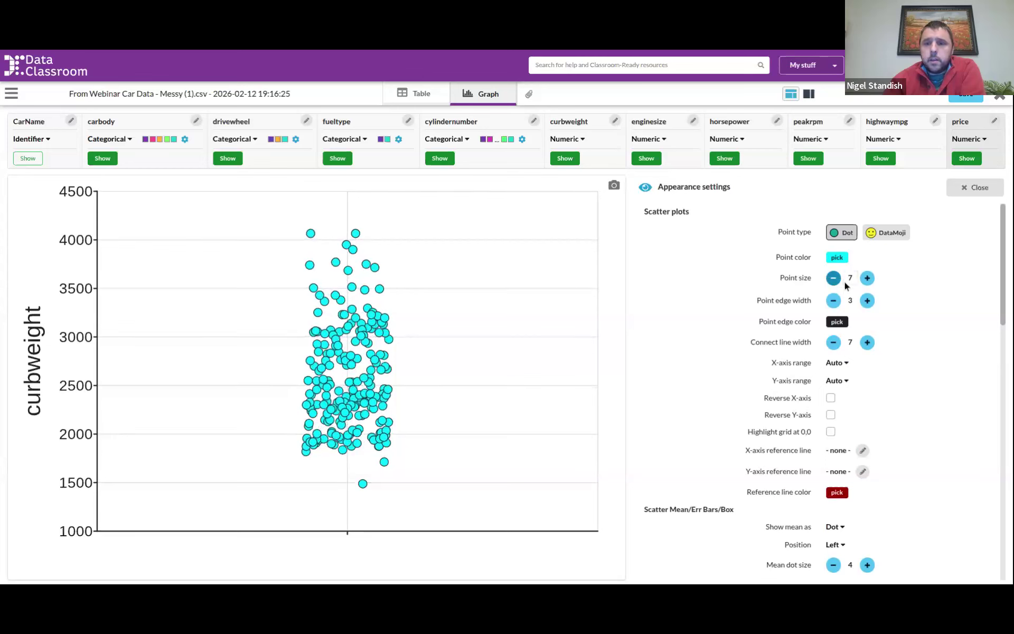
click(833, 300)
click(833, 300)
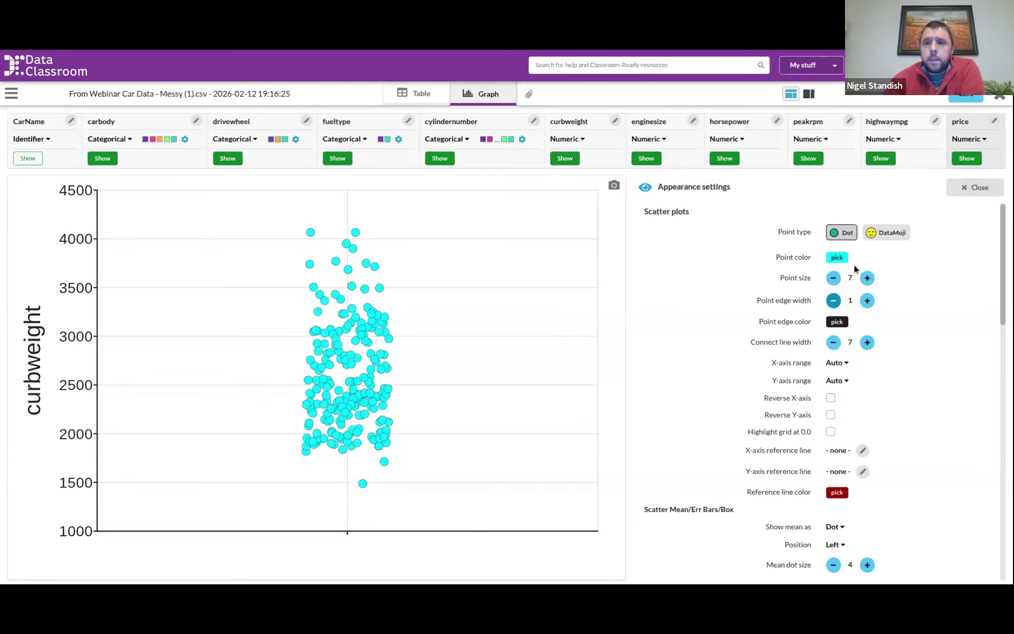
Make the scatter plot's cyan points mostly transparent with the custom color #06e9ff27.
click(837, 257)
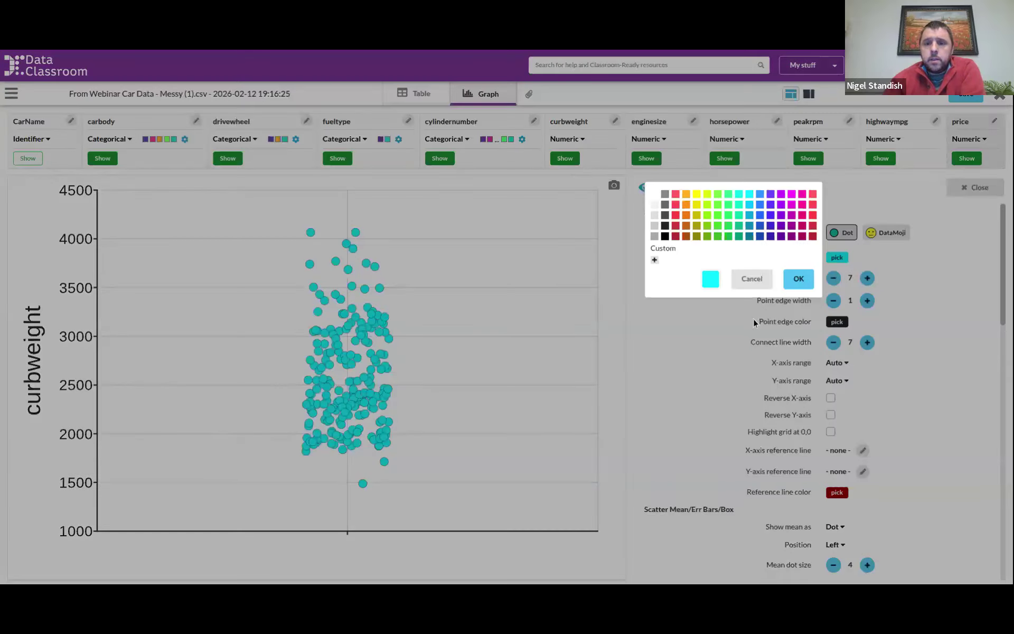
click(654, 260)
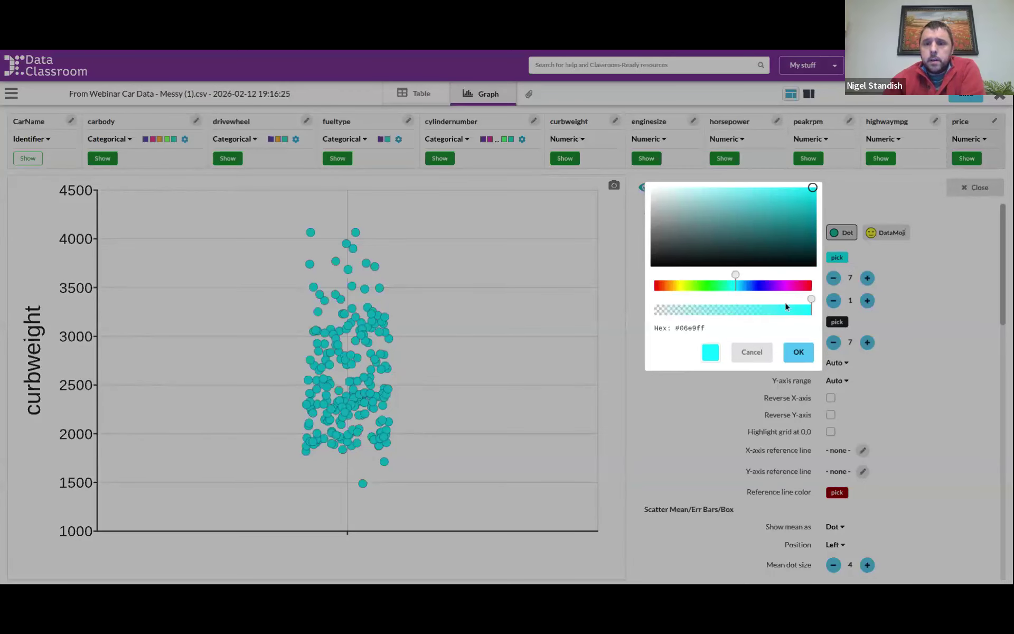
drag(812, 305, 680, 302)
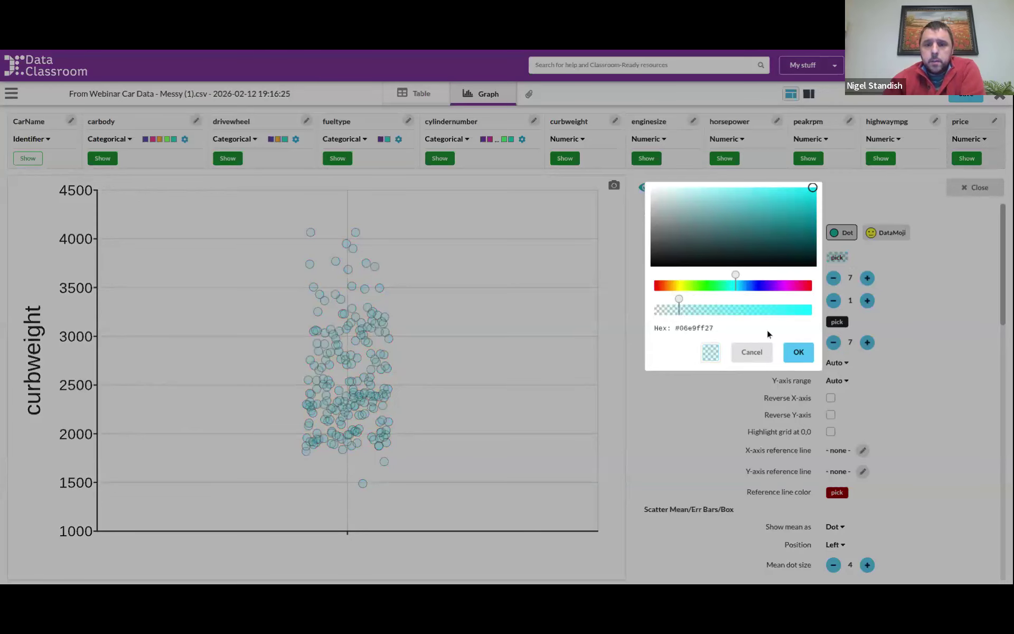
click(798, 352)
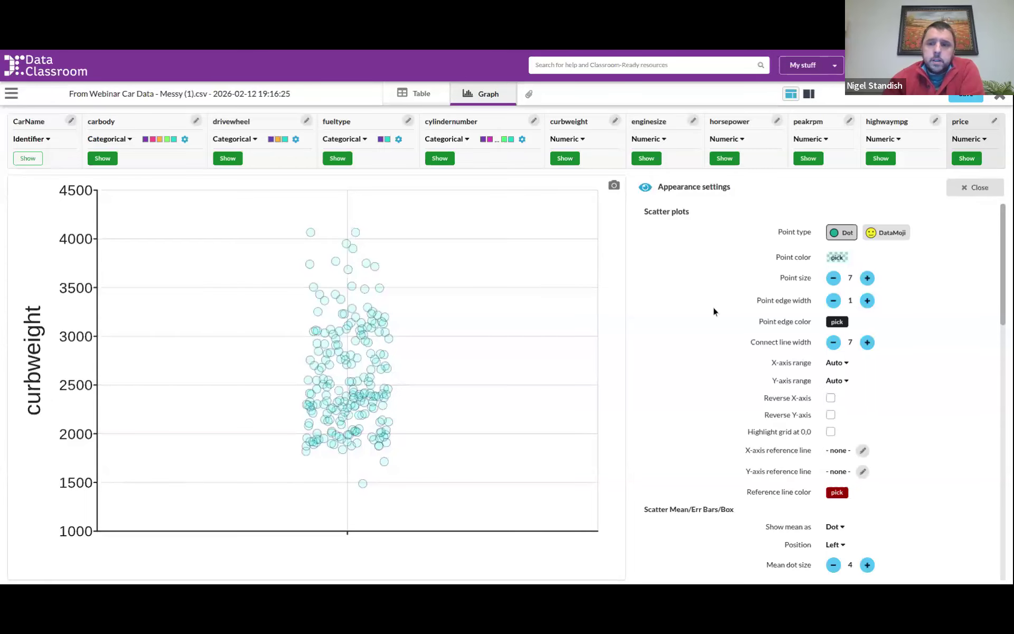
Increase the scatter plot's point size to 12 and close the appearance settings.
click(867, 277)
click(867, 278)
click(866, 278)
click(867, 277)
click(866, 278)
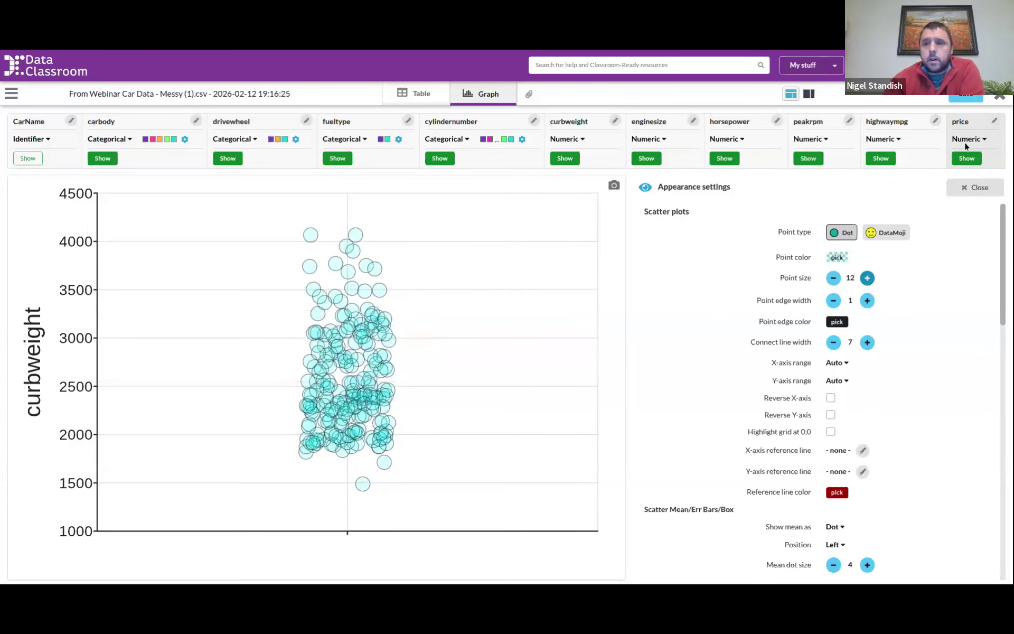
click(966, 187)
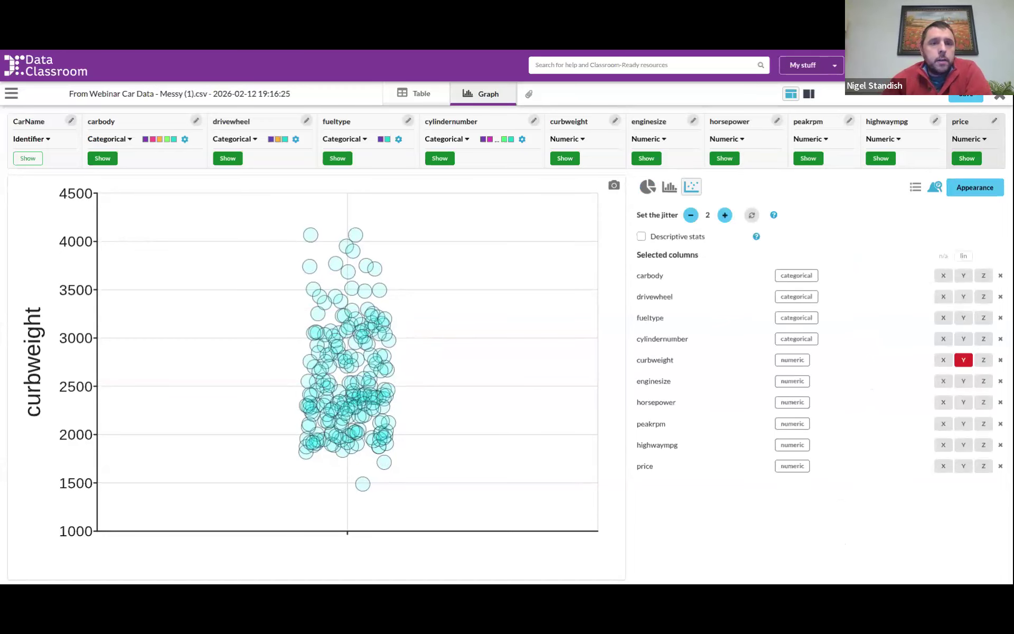
click(148, 32)
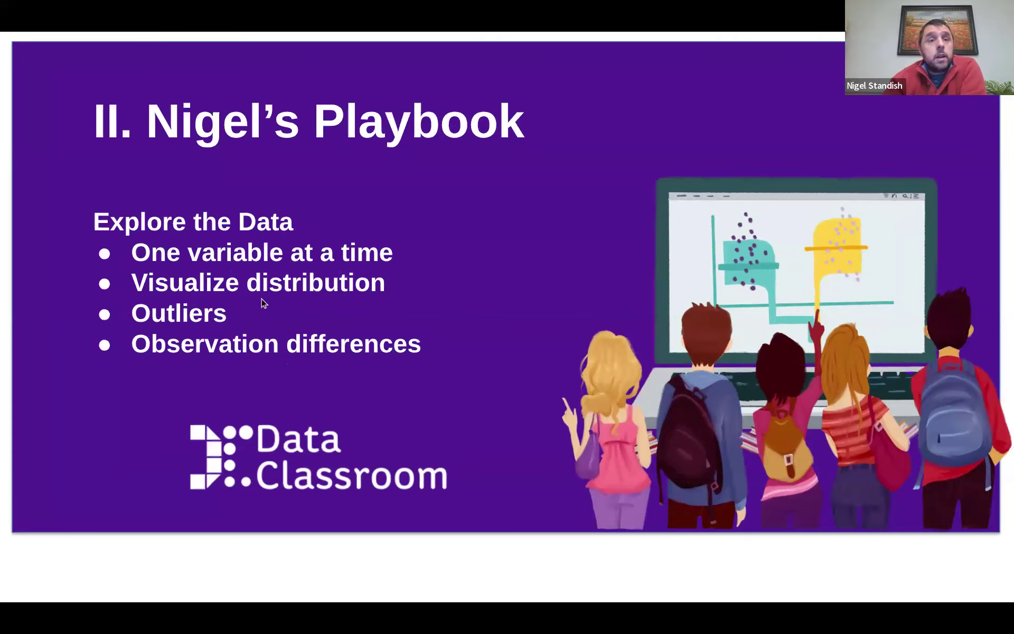
click(190, 2)
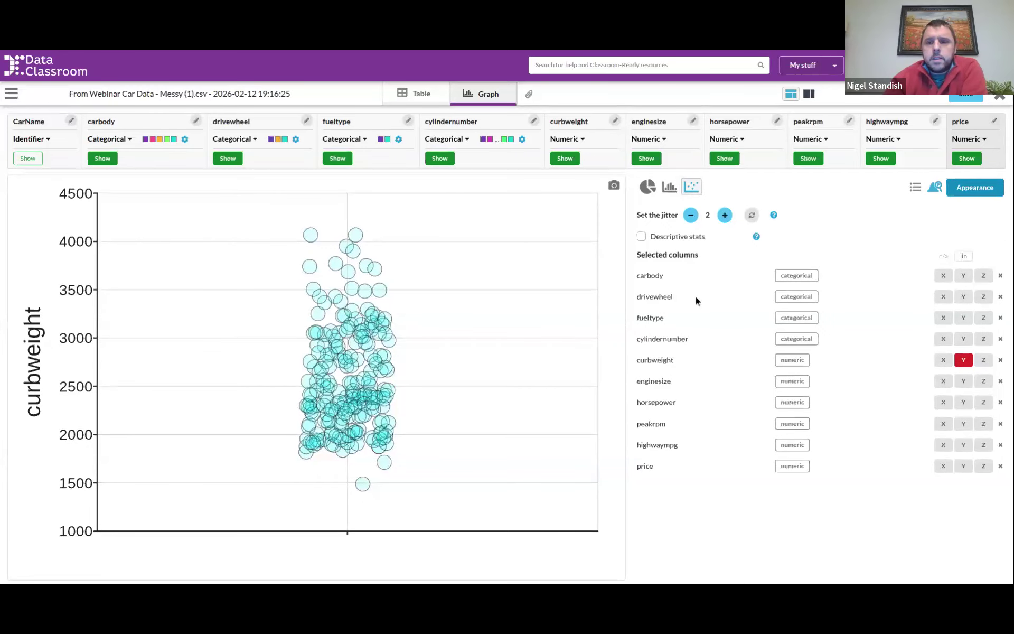
Plot curbweight against carbody, then compare carbody alone as a pie chart, dot plot and bar chart.
click(943, 275)
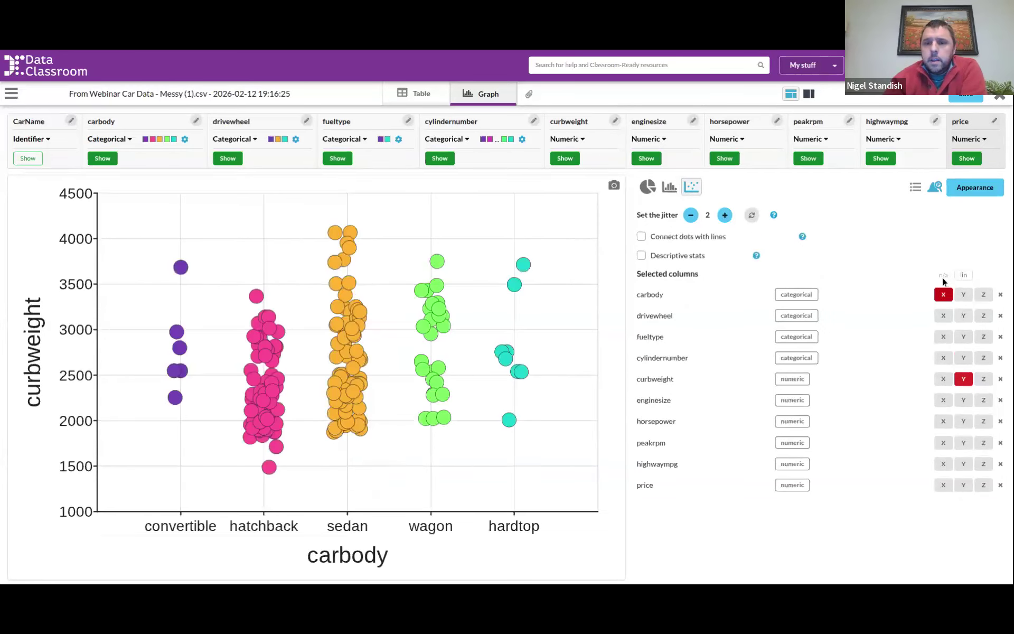
click(649, 187)
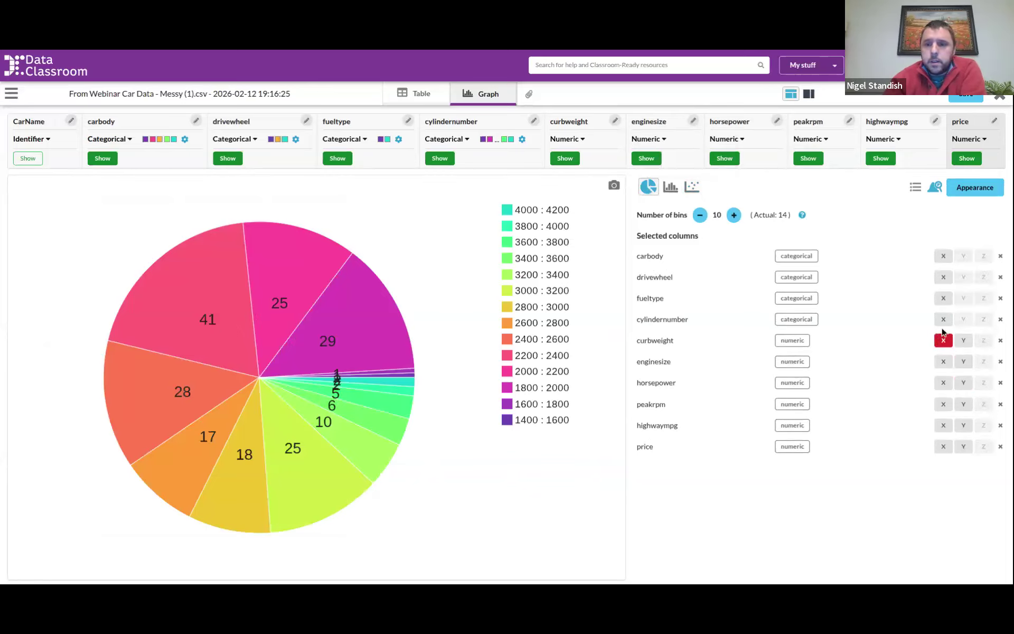
click(943, 256)
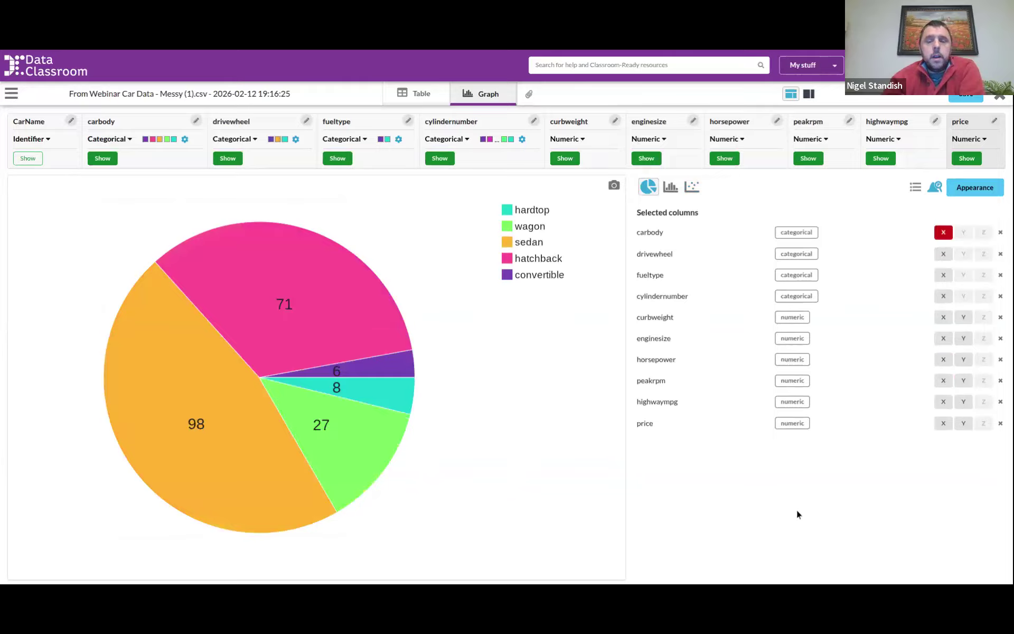
click(670, 187)
click(691, 188)
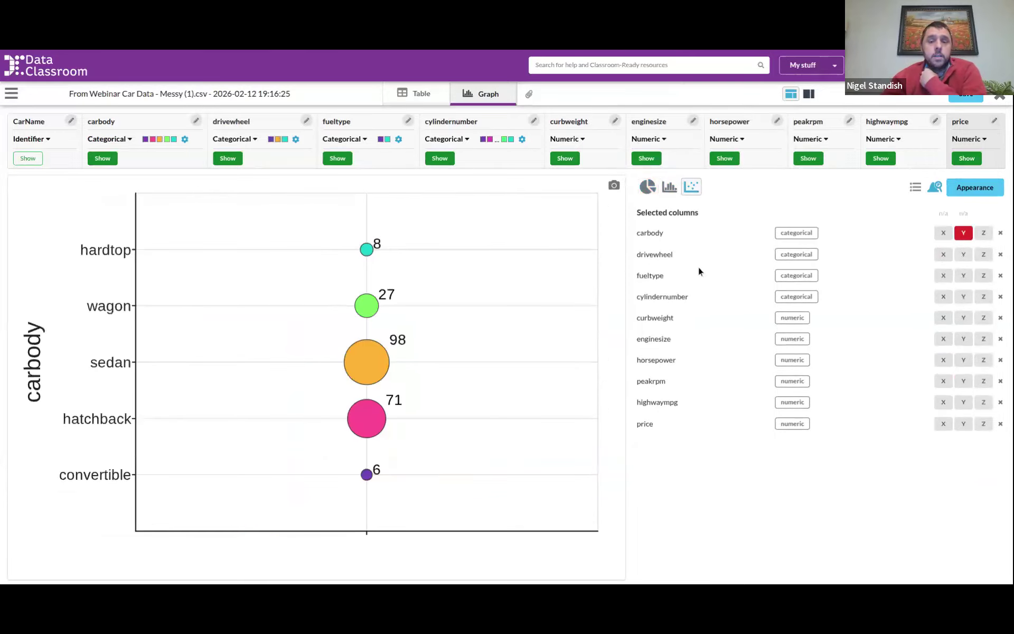
click(669, 186)
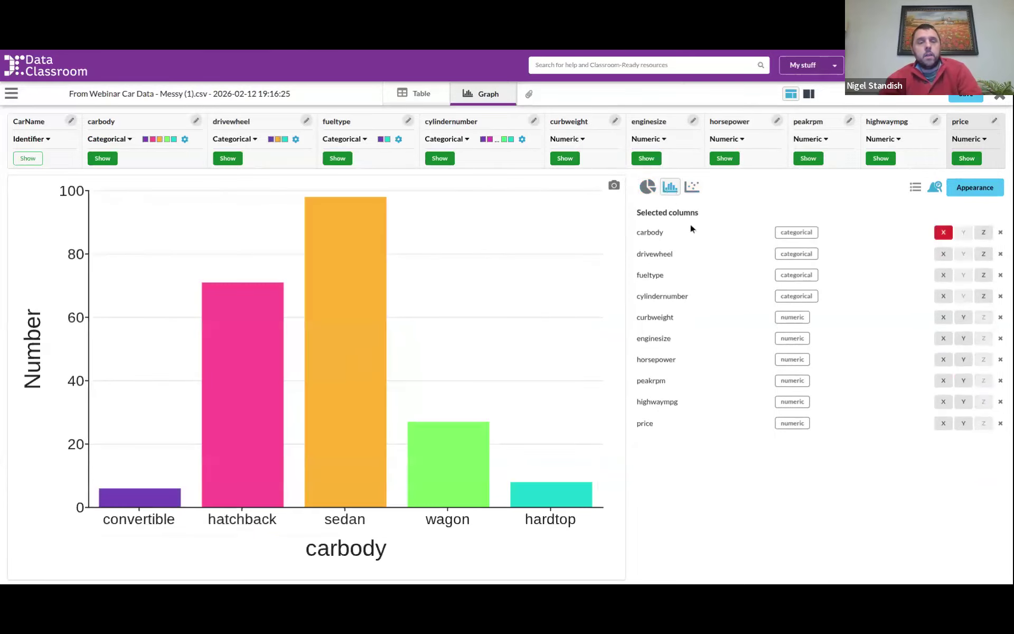
click(351, 49)
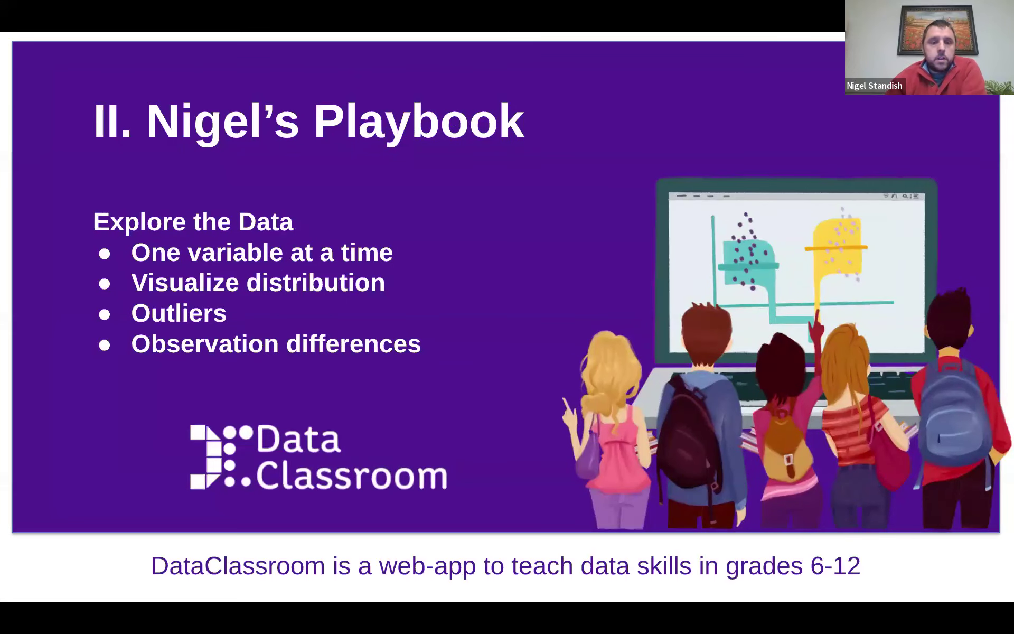
key(Right)
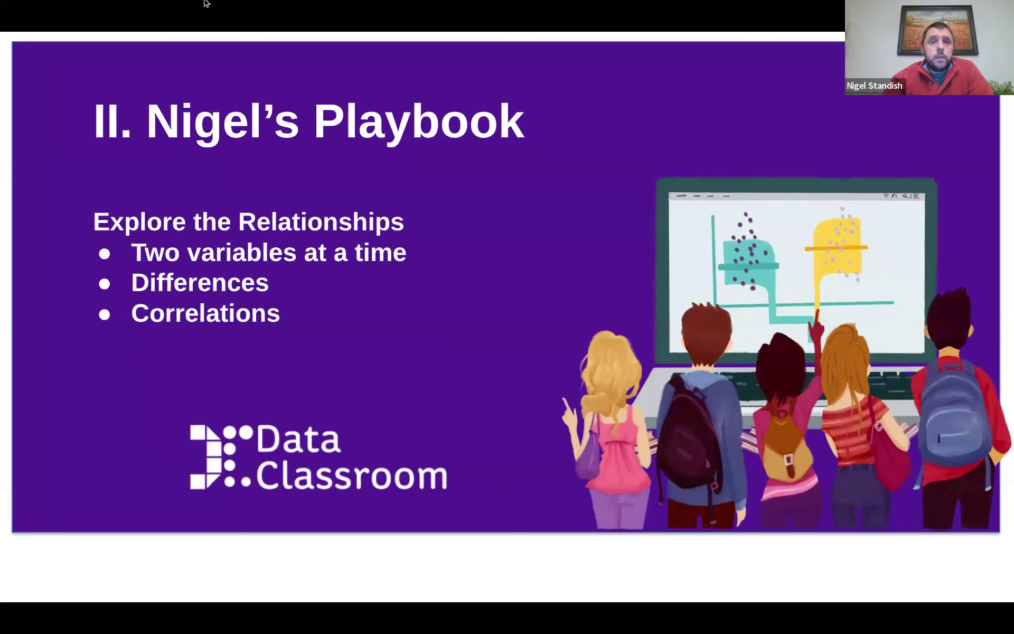
click(259, 62)
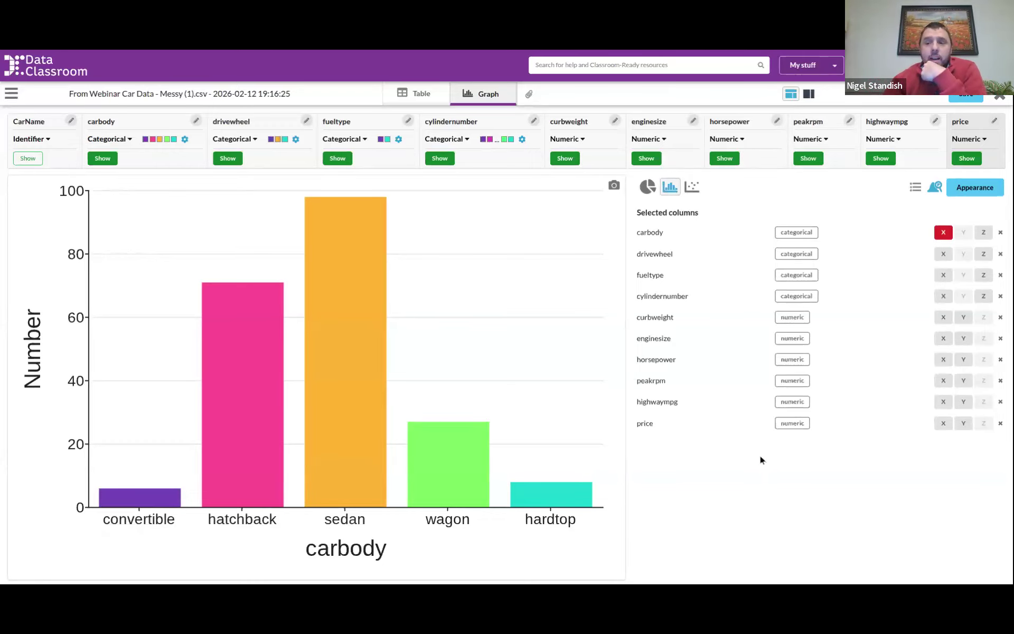
Graph the price variable on its own as a dot plot on the Y axis.
click(943, 423)
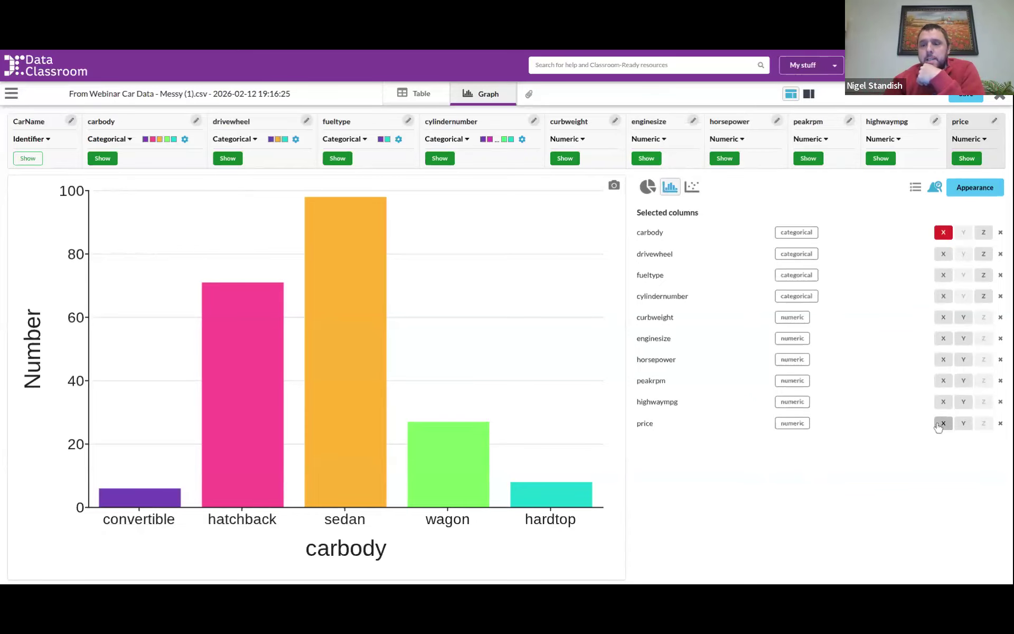
click(691, 187)
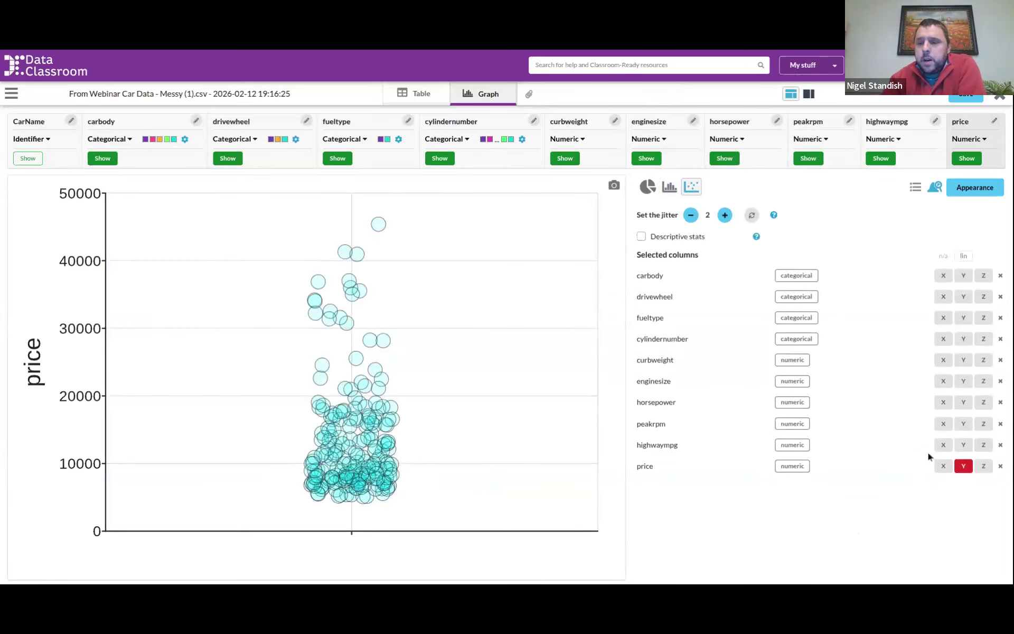
Plot price against highwaympg and change the point color to solid blue in the appearance settings.
click(942, 446)
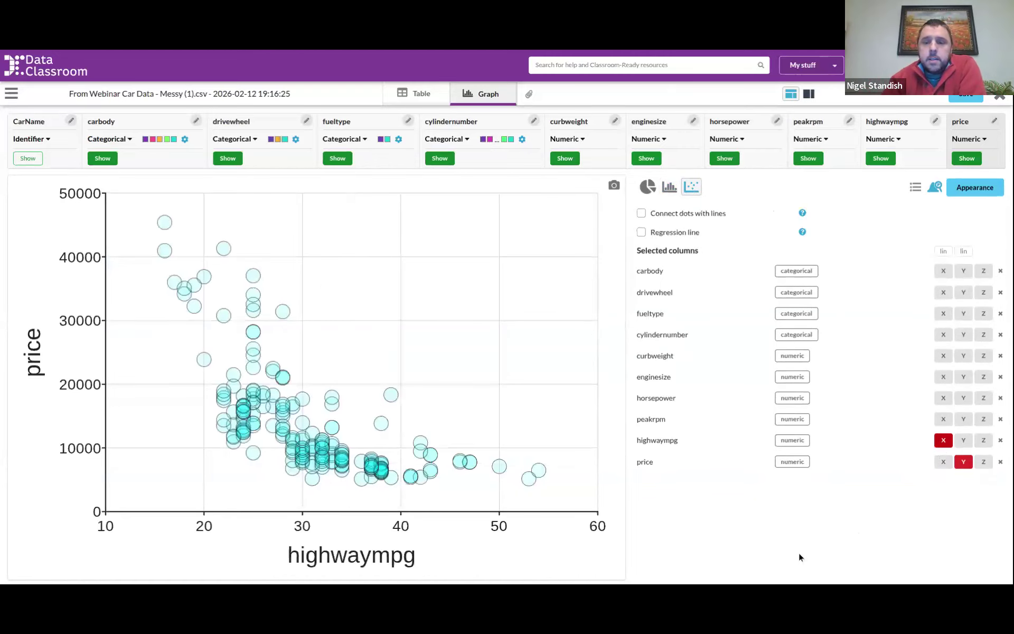
click(975, 188)
click(840, 253)
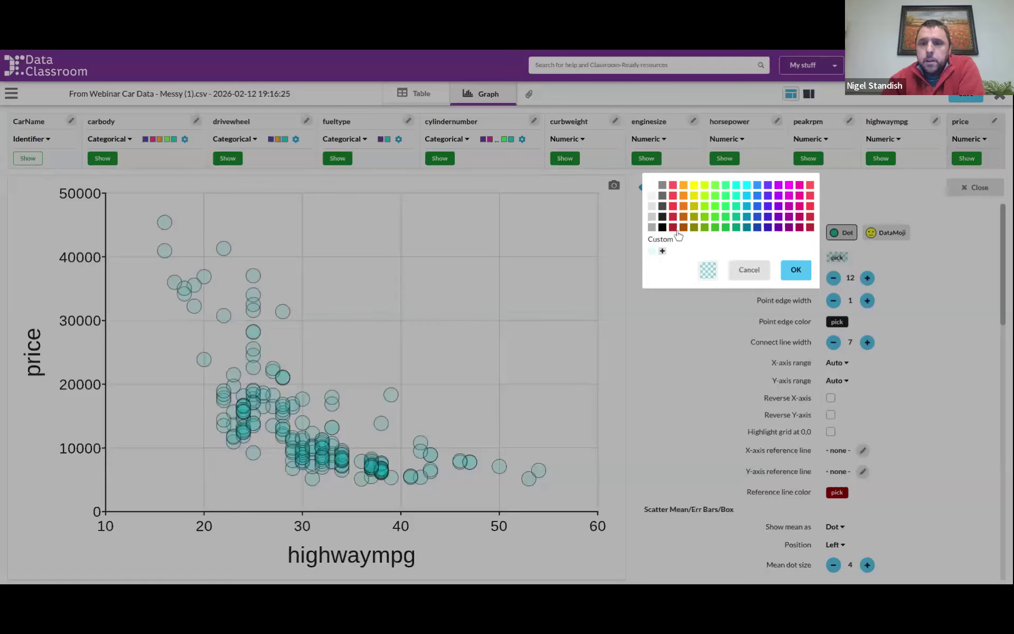
click(757, 196)
click(787, 273)
scroll(954, 426, down, 1)
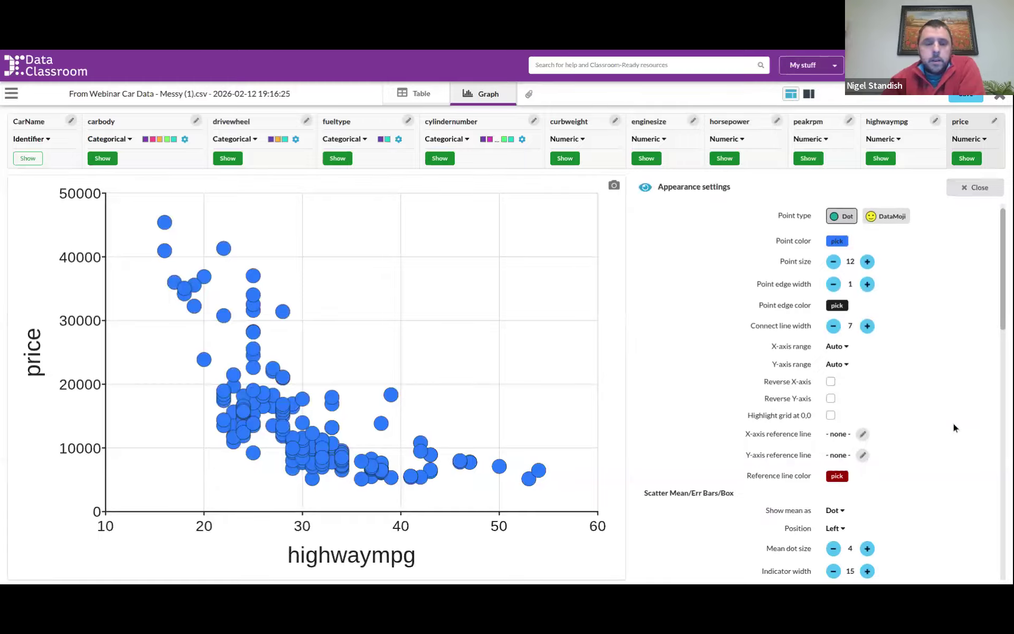
click(986, 192)
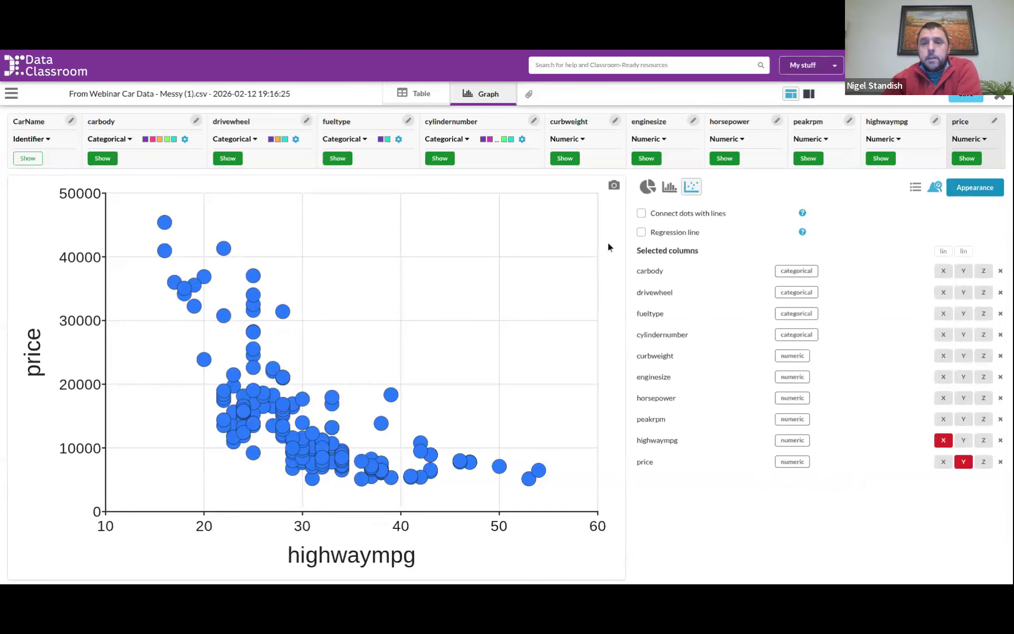
Add a linear regression line and plot price against enginesize, curbweight, peakrpm, horsepower and cylindernumber in turn.
click(641, 232)
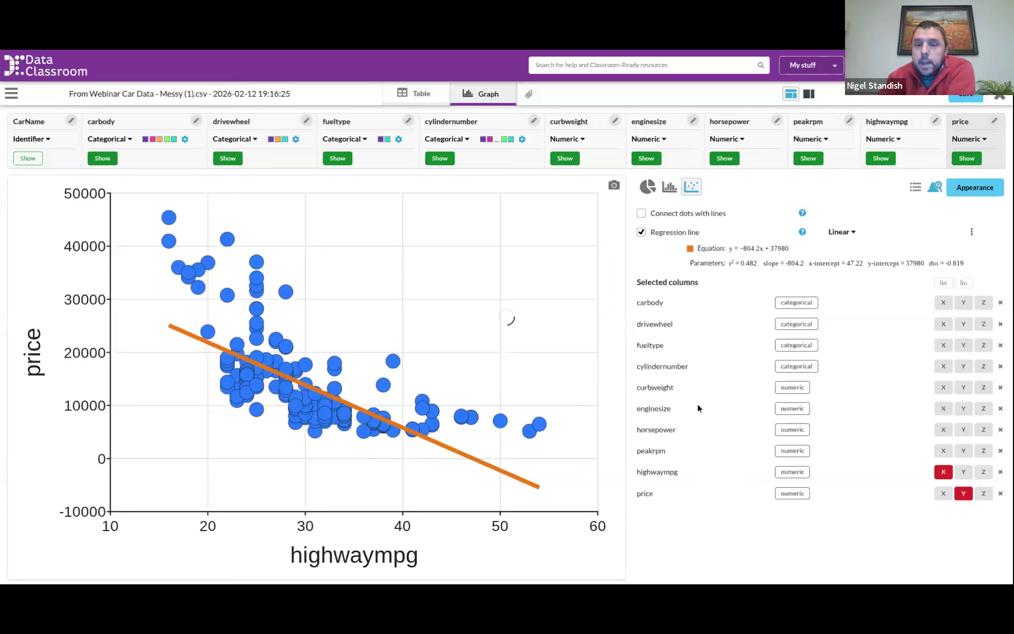
click(942, 409)
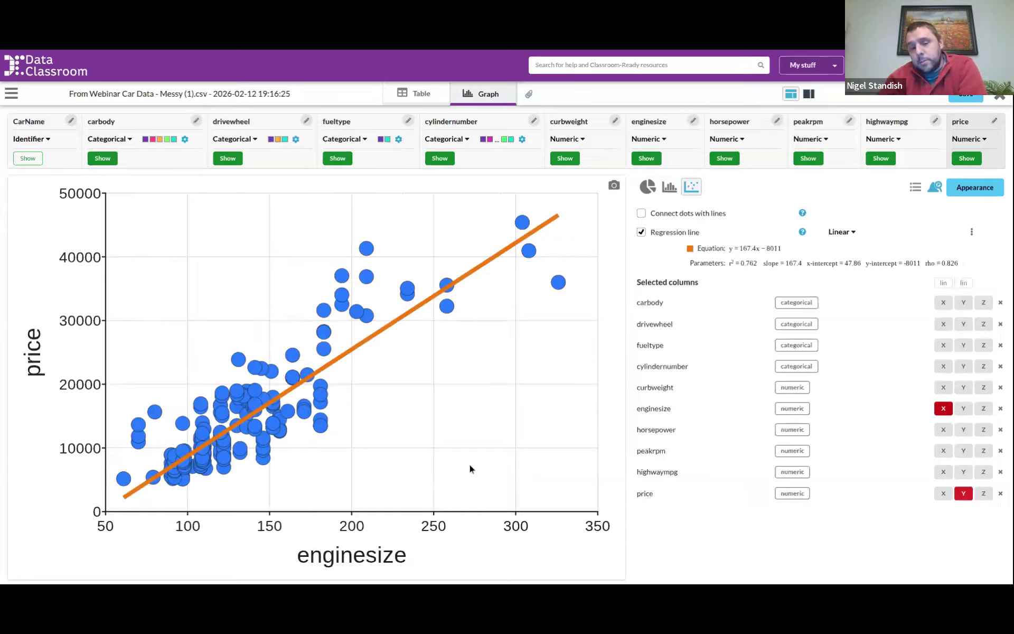
click(943, 388)
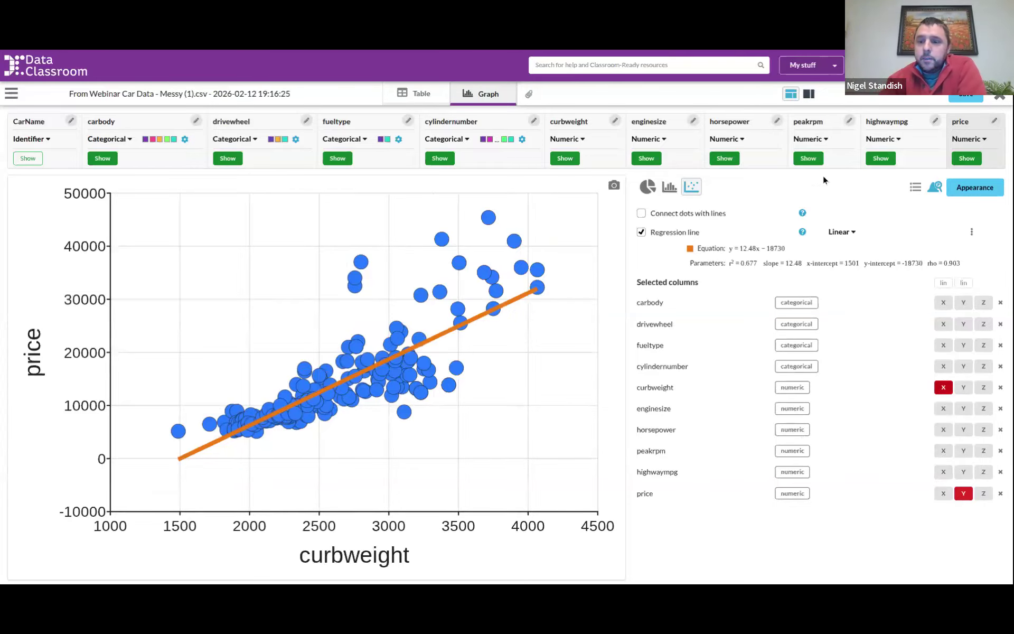
click(943, 451)
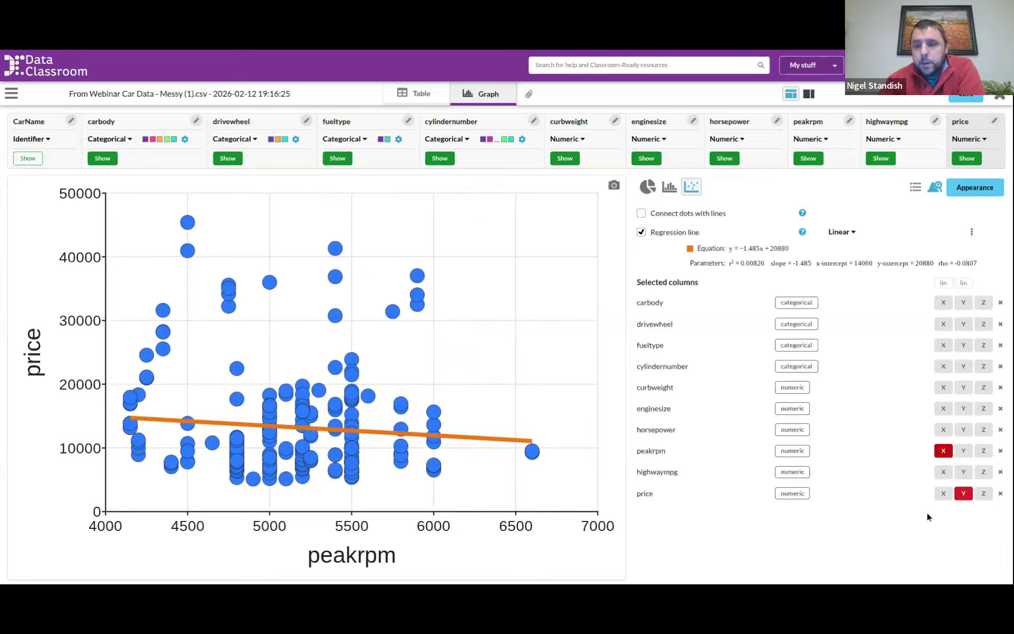
click(941, 432)
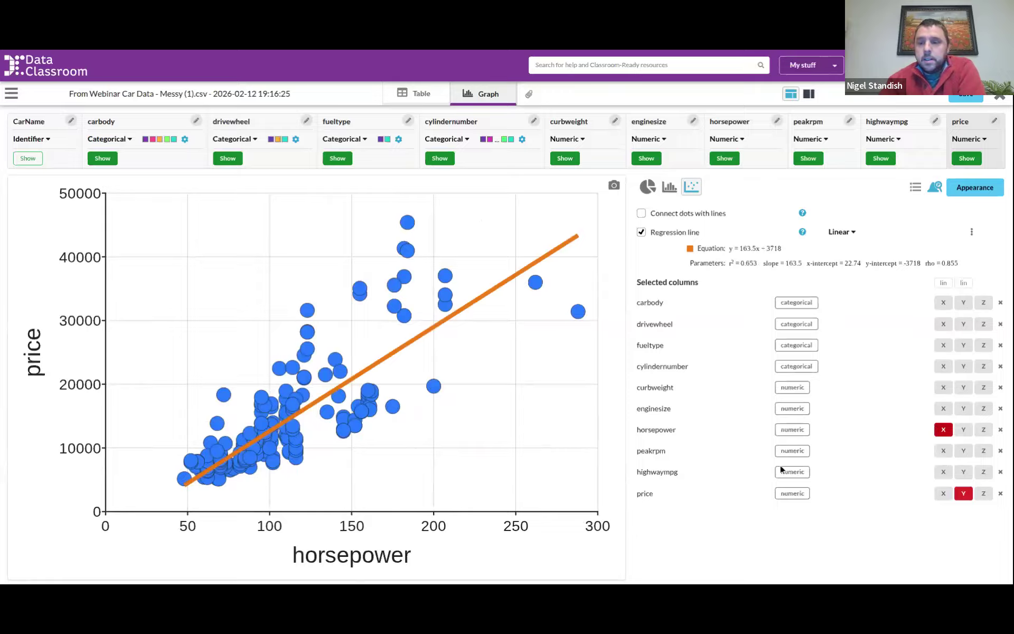
click(943, 366)
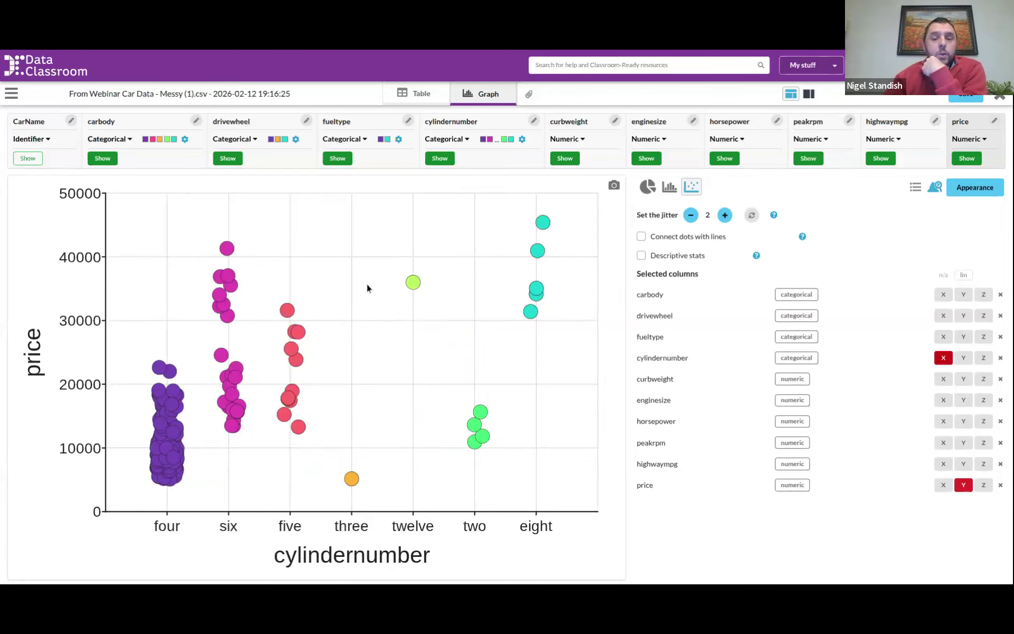
Try treating cylindernumber as numeric in the price graph, and restore its categorical type.
click(444, 139)
click(447, 192)
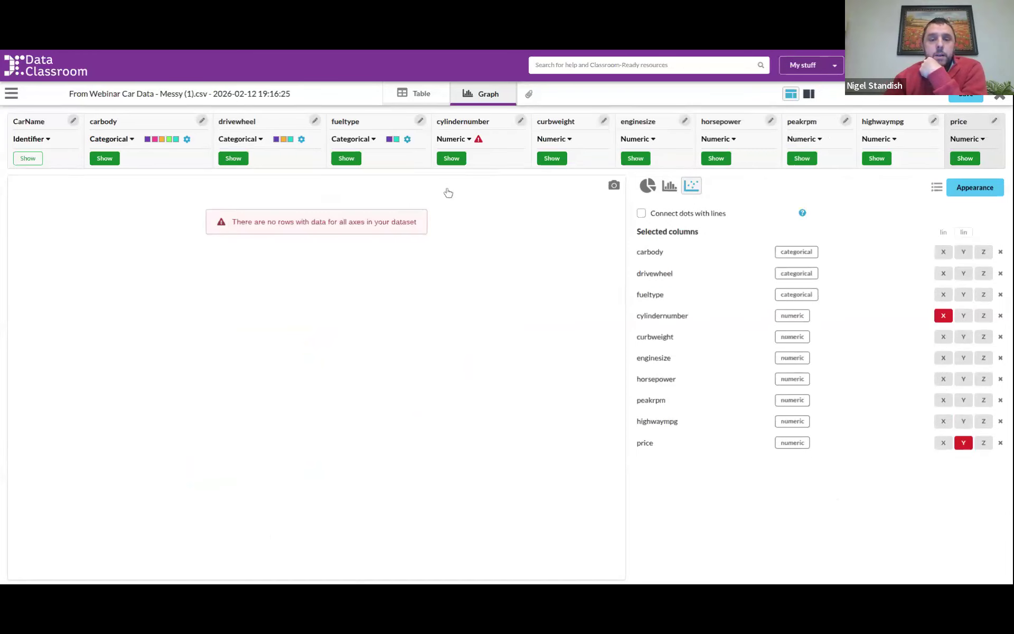
click(963, 315)
click(942, 316)
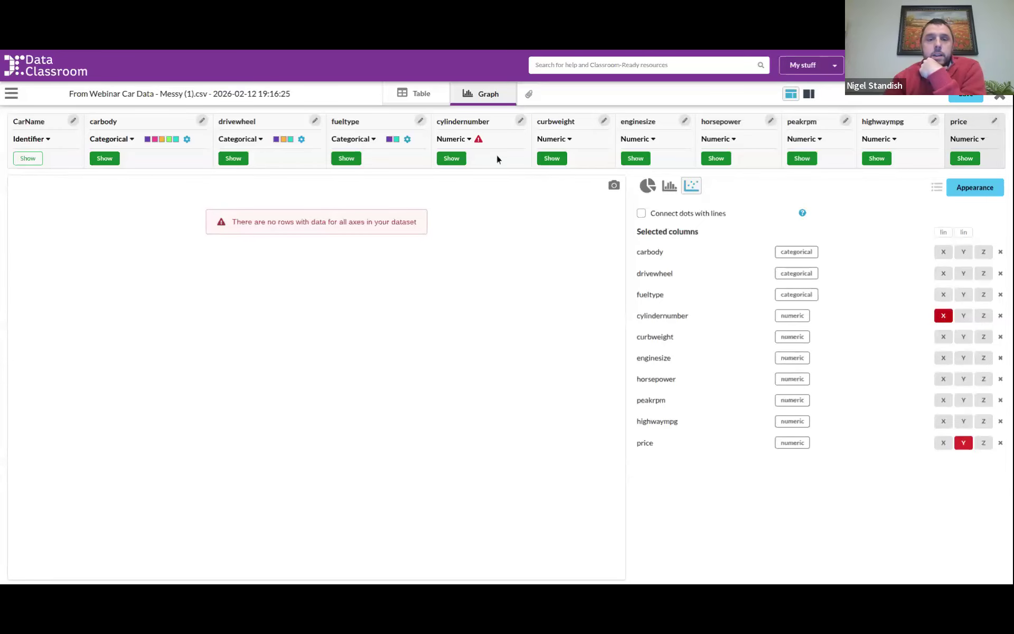
click(469, 140)
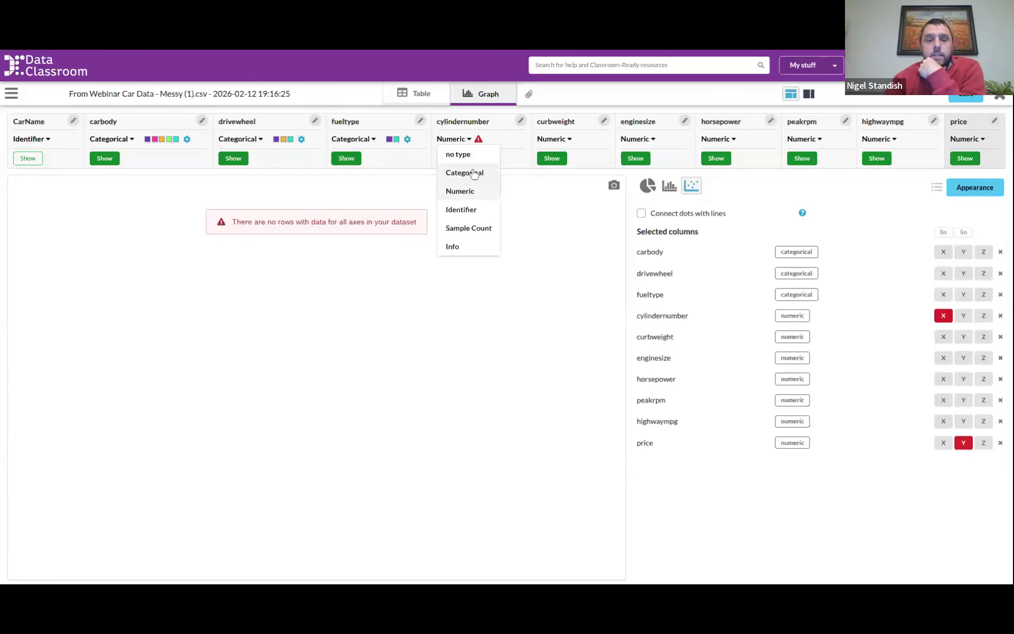
click(465, 170)
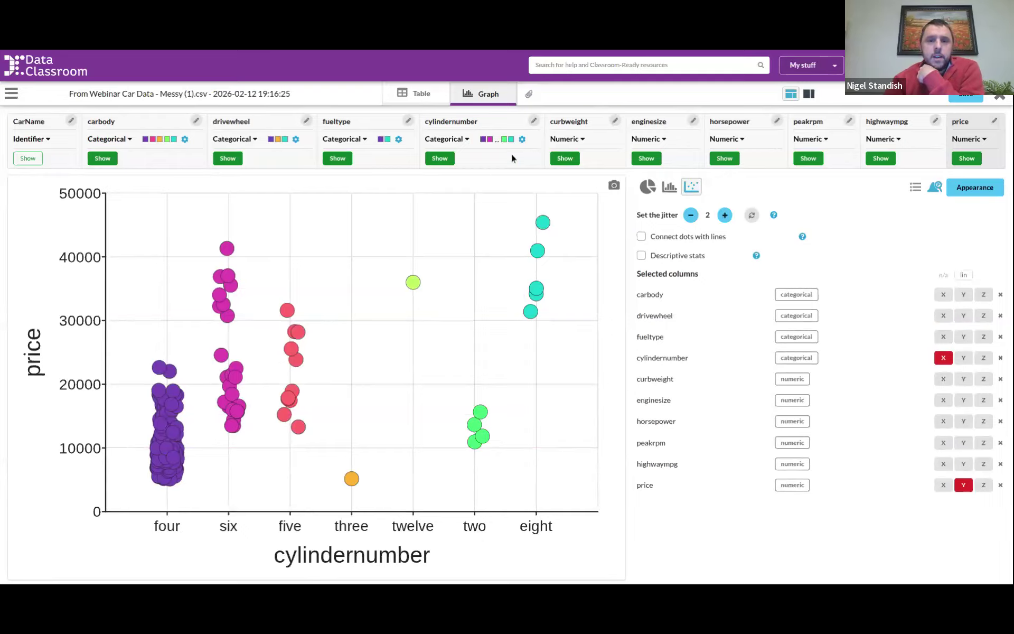
Reorder the cylindernumber categories as two, three, four, five, six, eight, twelve and apply the order.
click(522, 140)
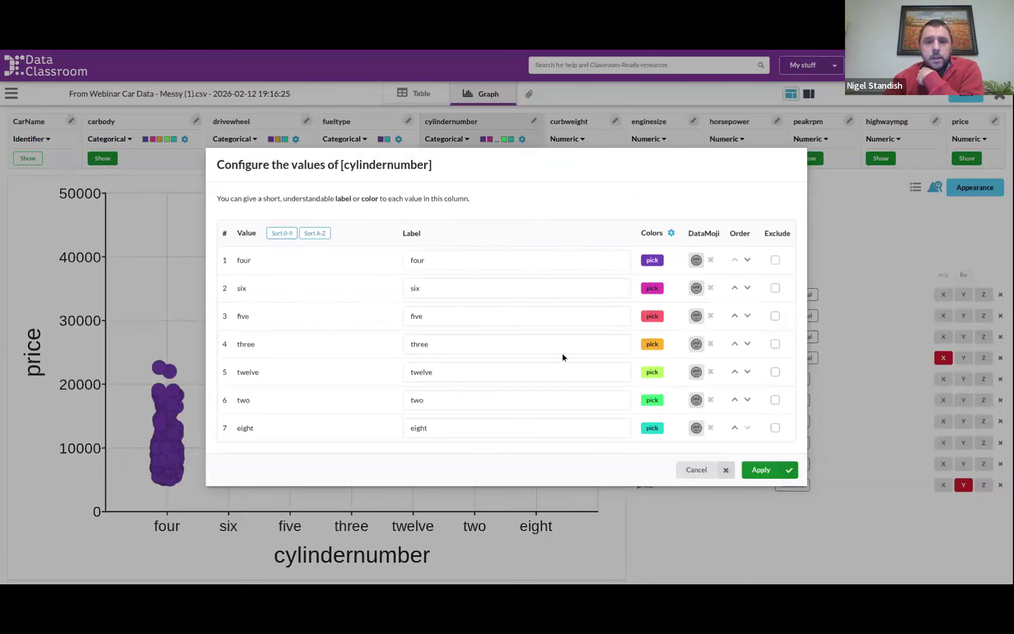
click(734, 400)
click(734, 371)
click(734, 344)
click(735, 316)
click(734, 287)
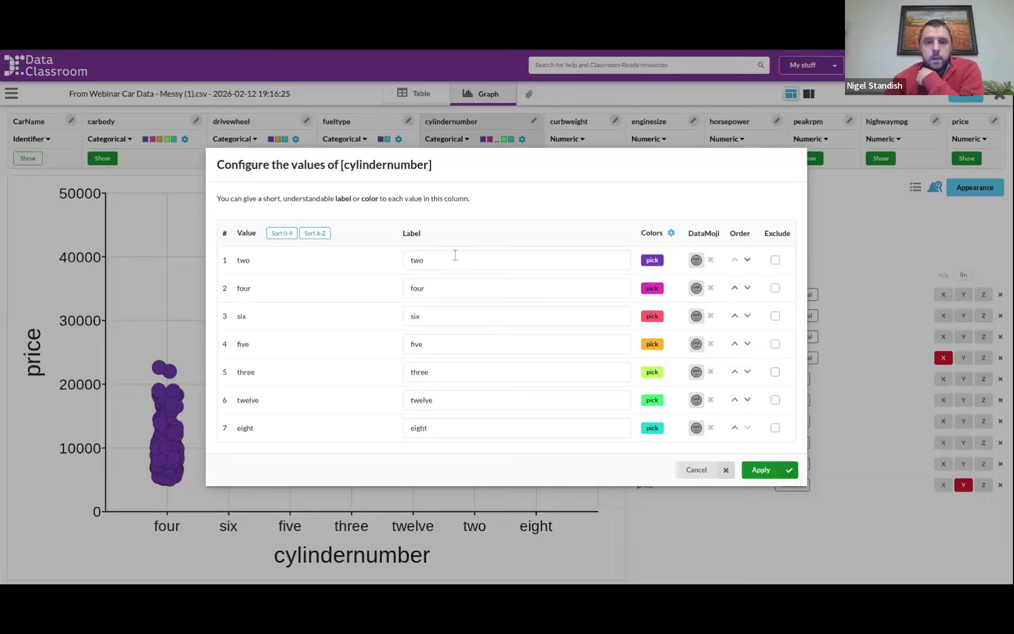
click(734, 344)
click(734, 372)
click(734, 344)
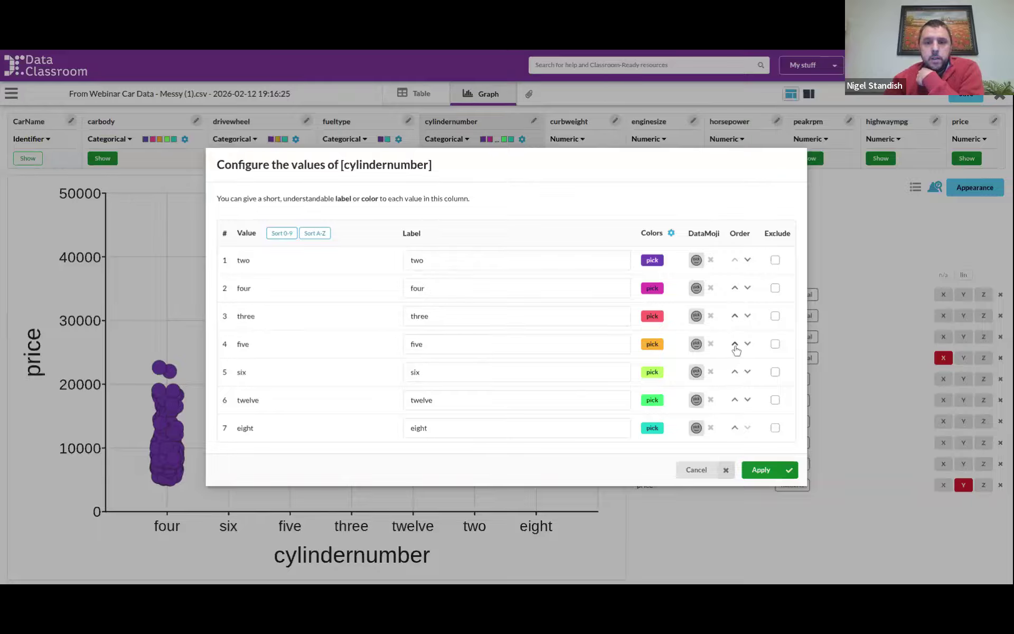
click(734, 316)
click(734, 427)
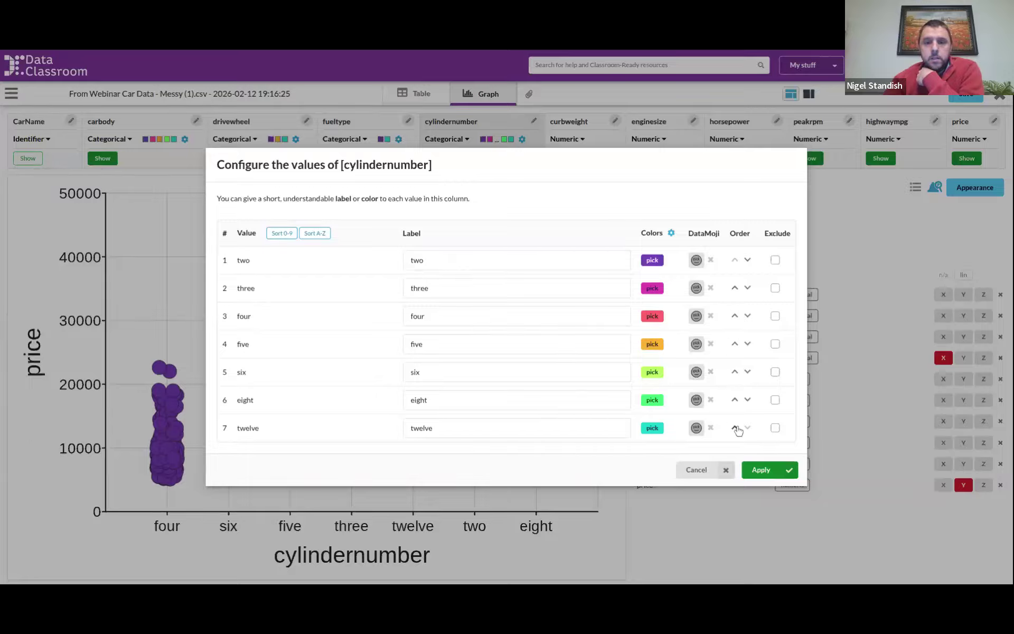
click(758, 471)
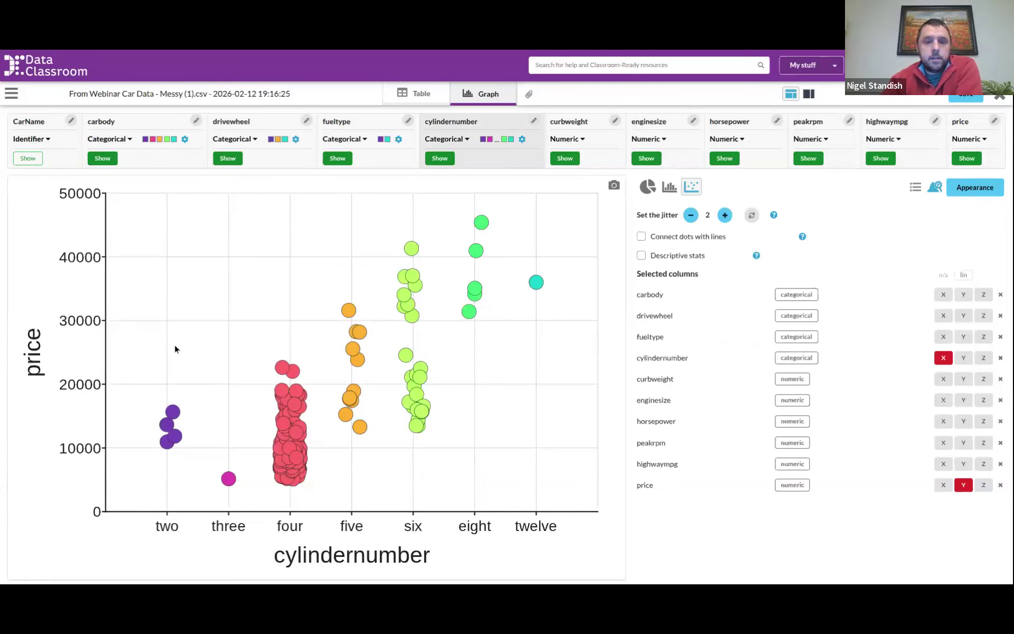
Apply the Magma color scale to all cylindernumber categories.
click(522, 139)
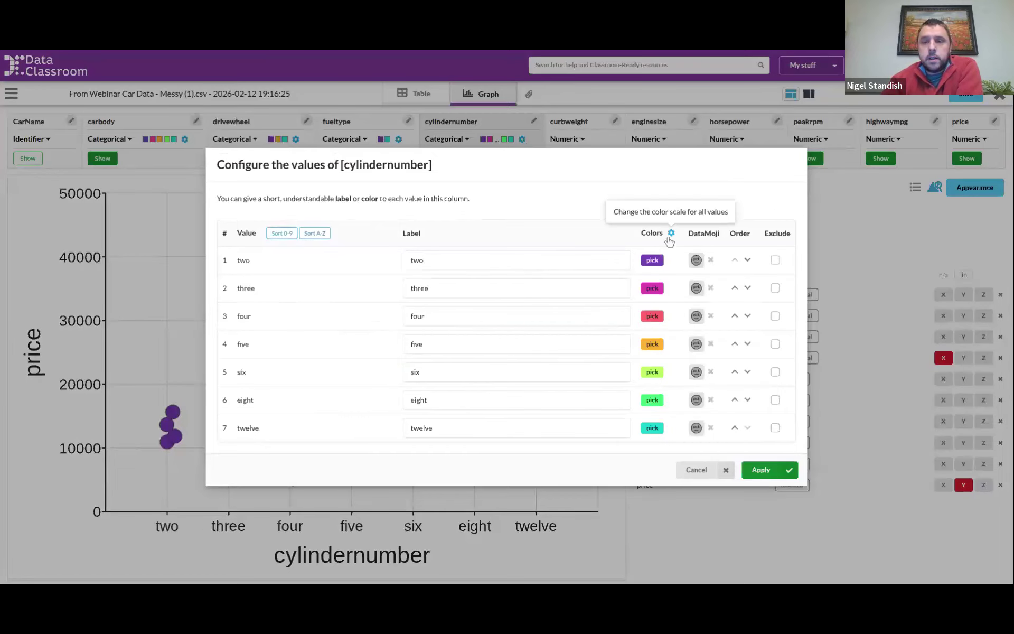
click(670, 235)
click(671, 303)
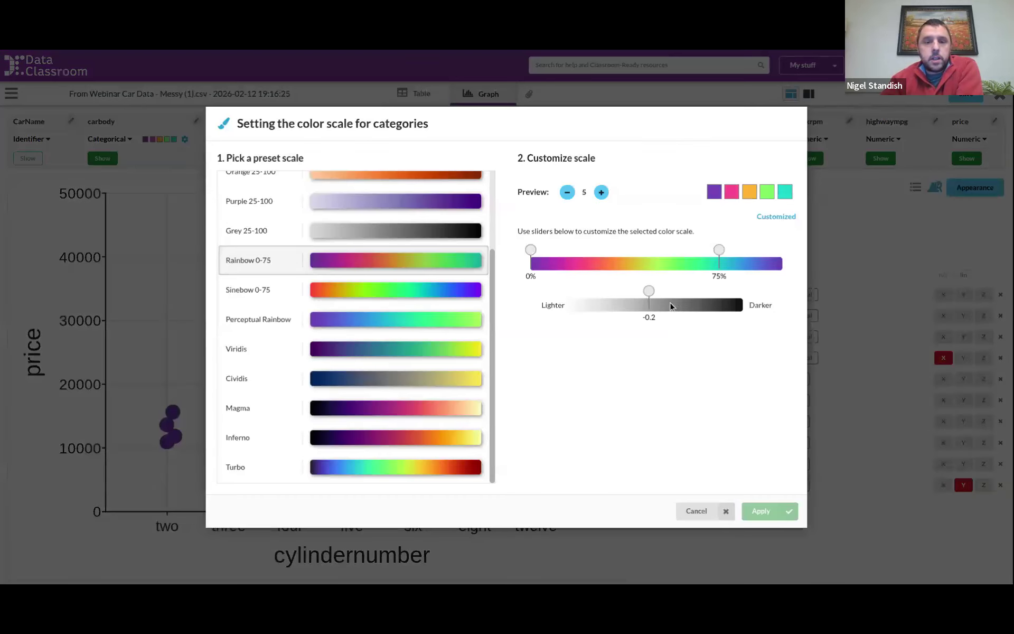
click(400, 419)
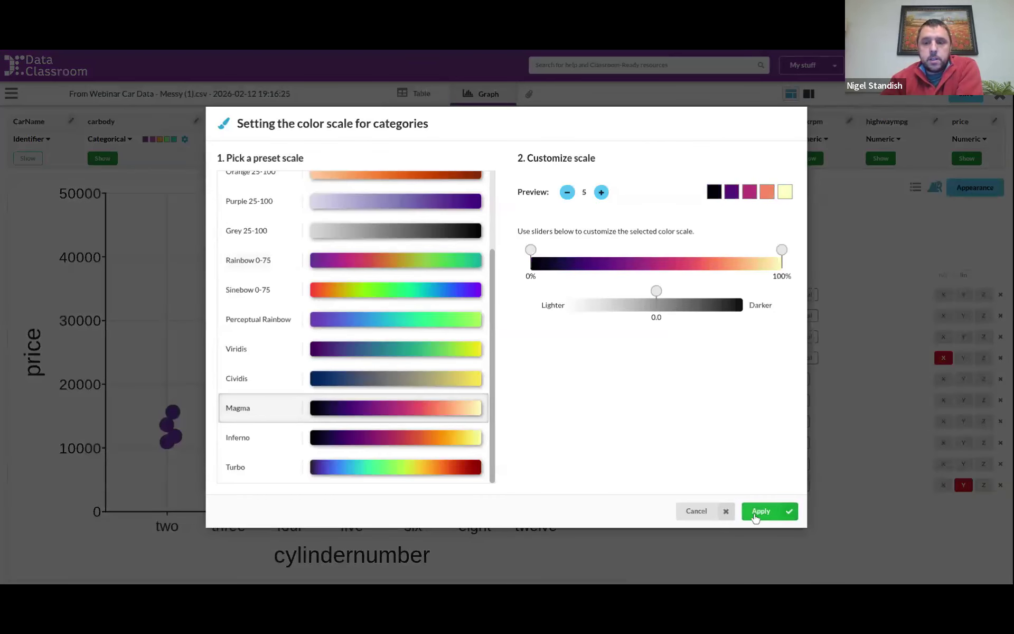
click(755, 511)
click(724, 365)
click(747, 475)
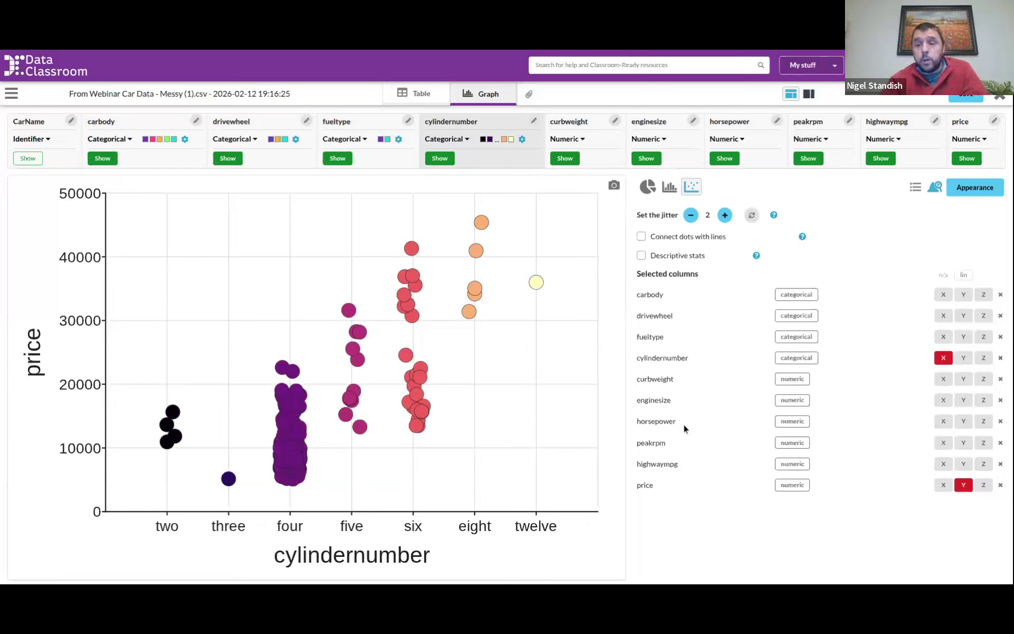
Compare price across fueltype, drivewheel and carbody in turn, and switch to the presentation slides.
click(942, 337)
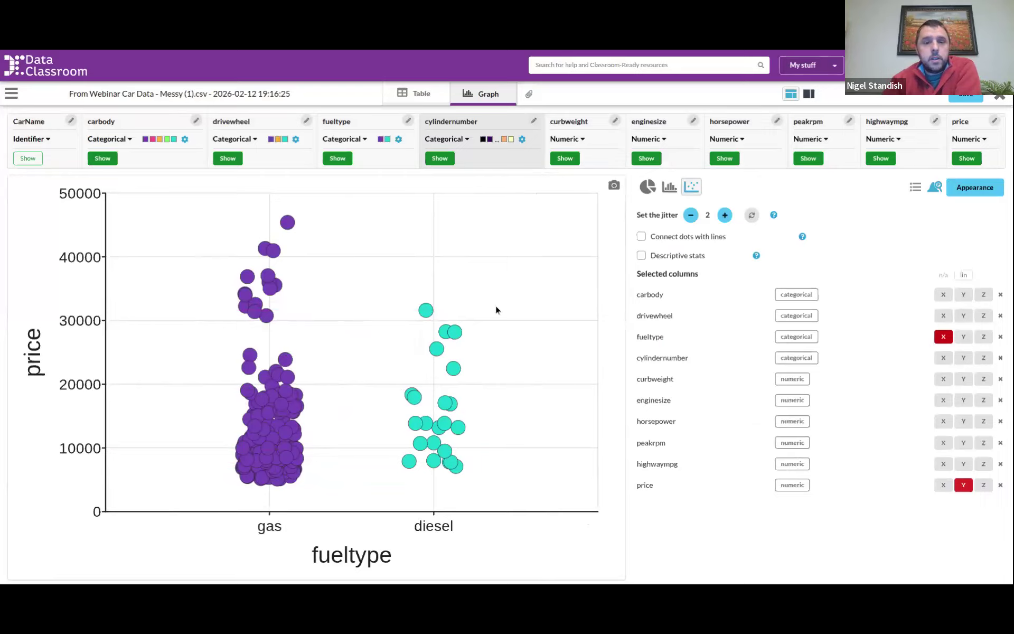
click(942, 316)
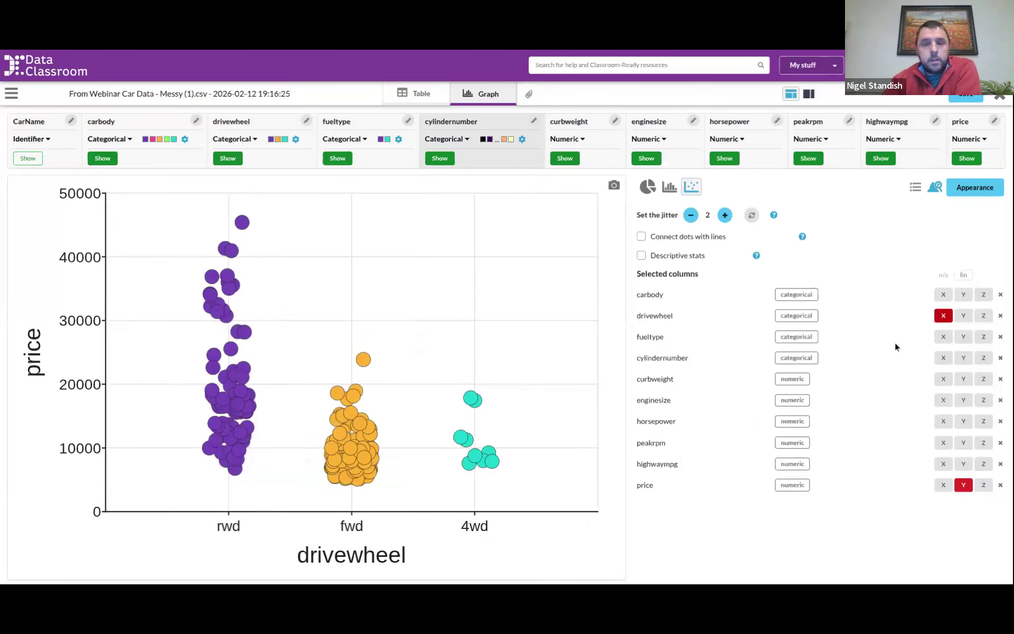
click(942, 299)
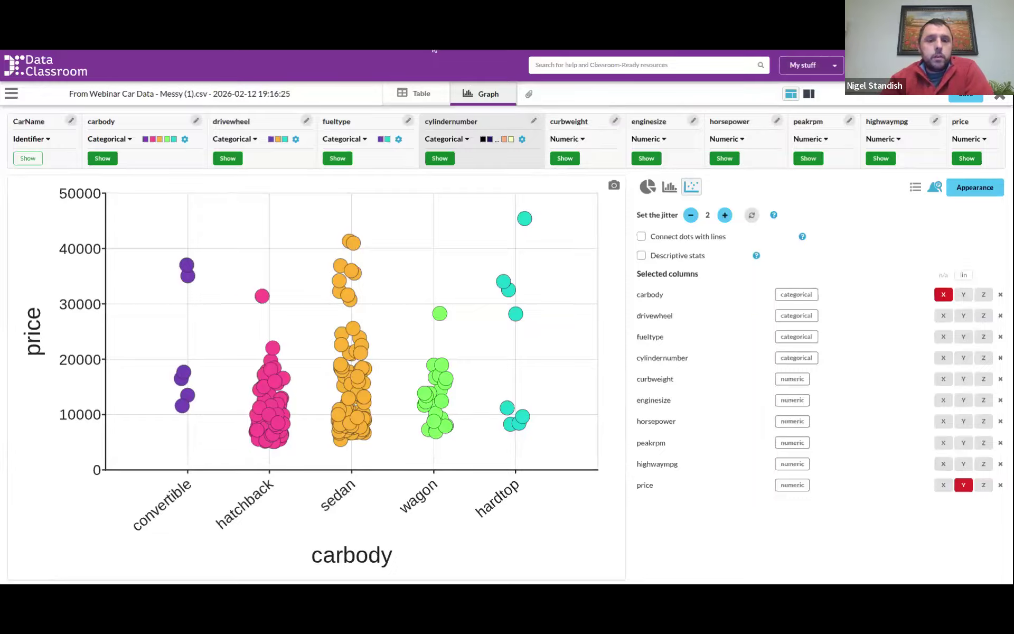
key(alt+Tab)
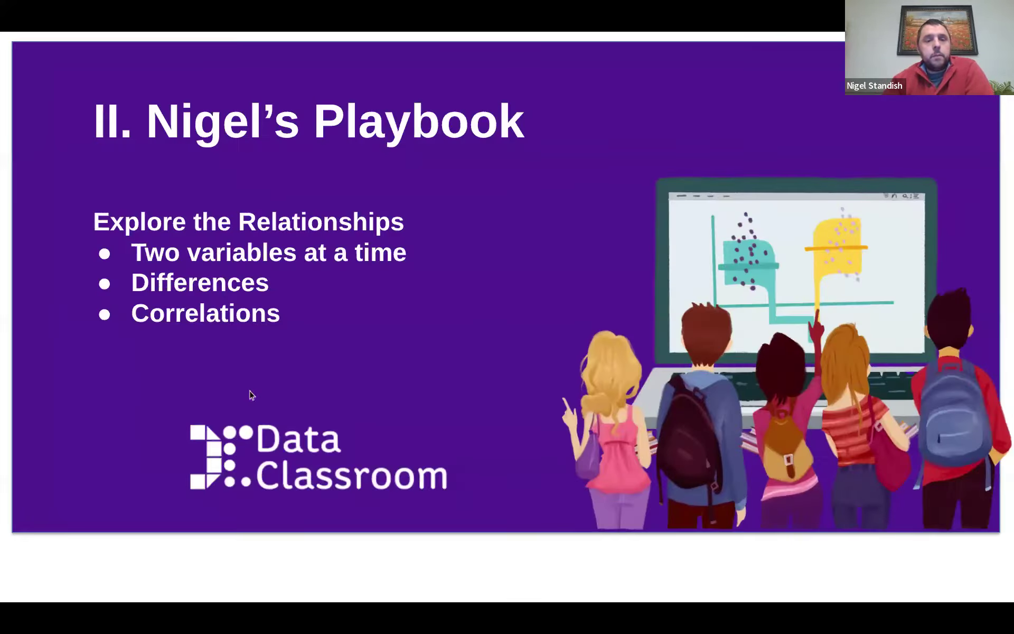
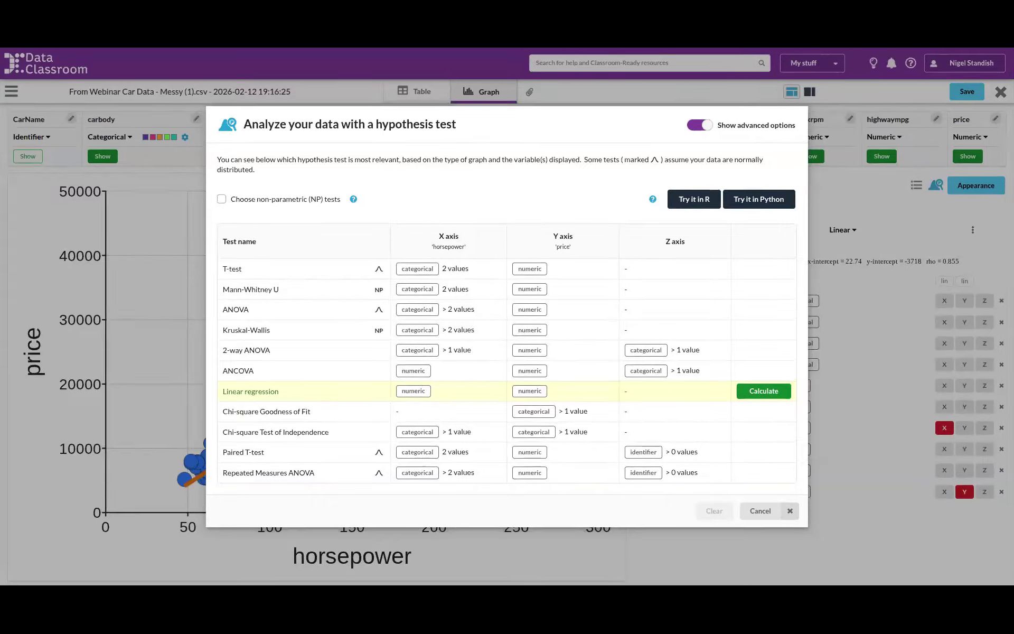
Run the Linear regression hypothesis test on price versus horsepower.
click(758, 510)
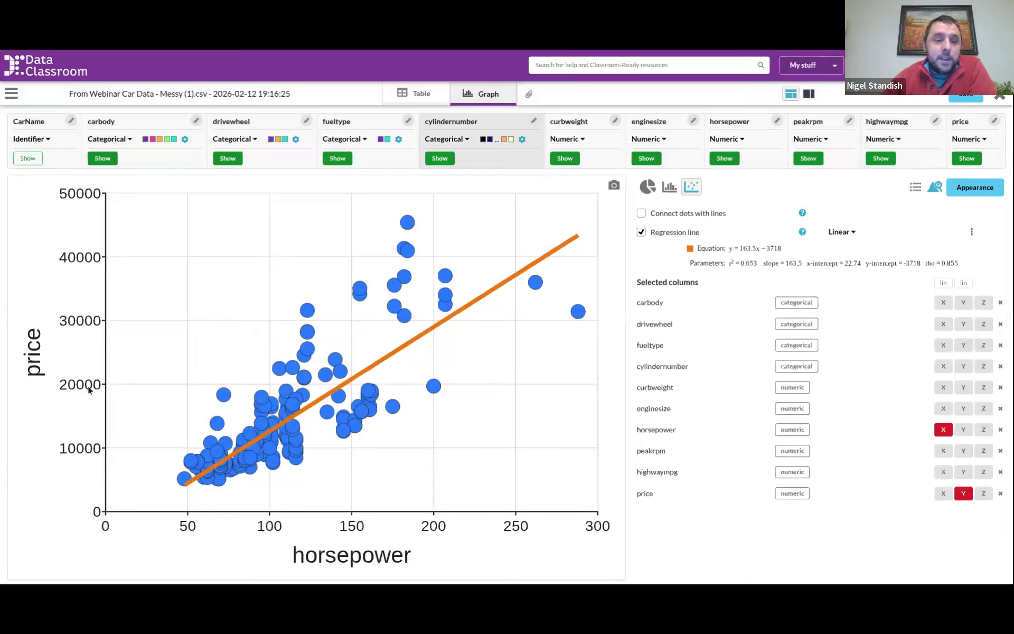
click(933, 188)
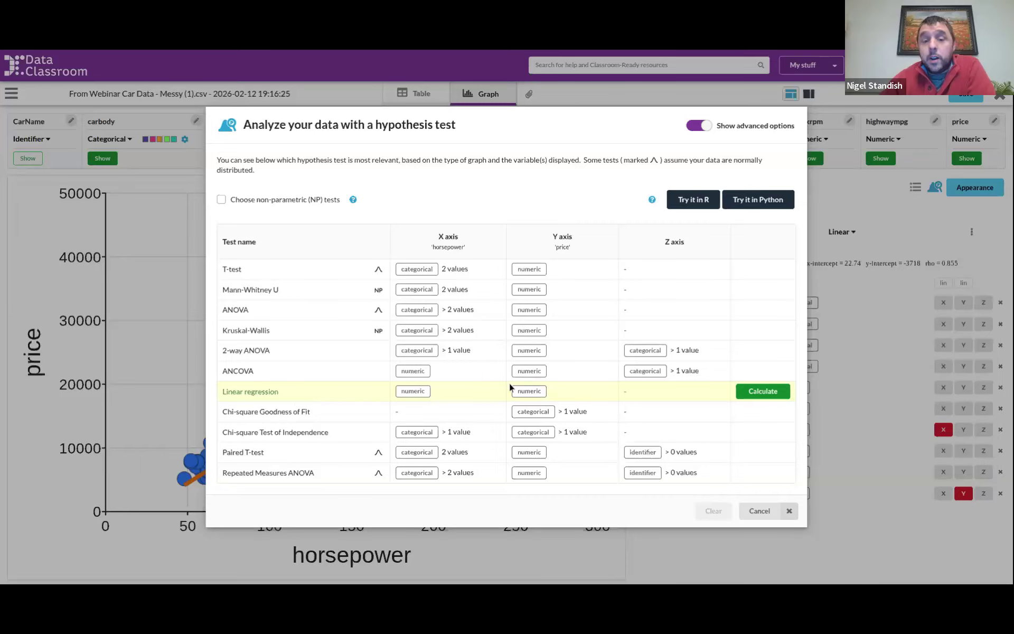
click(746, 392)
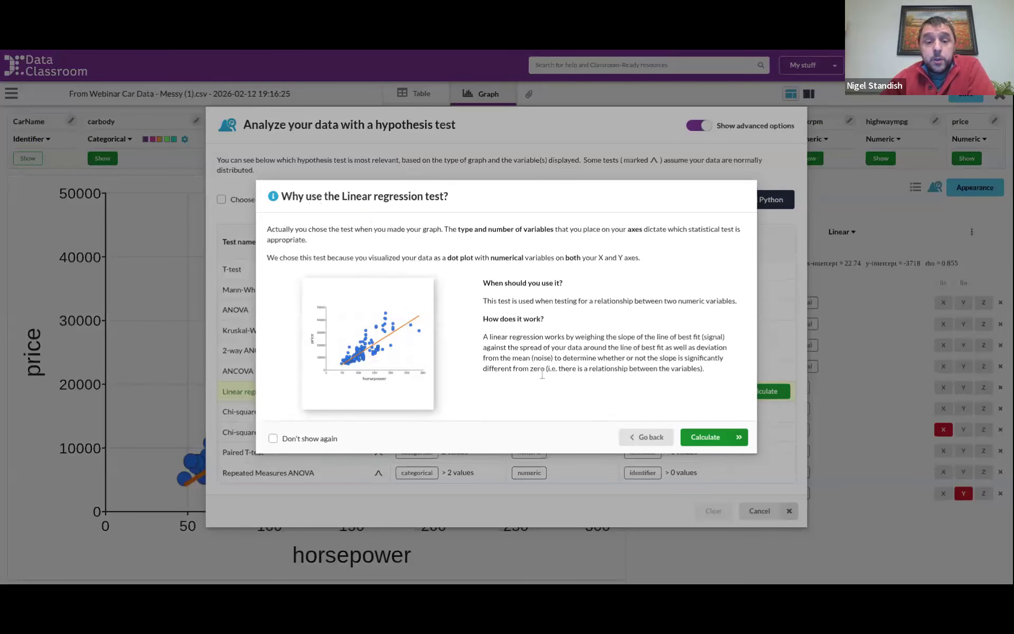
click(696, 436)
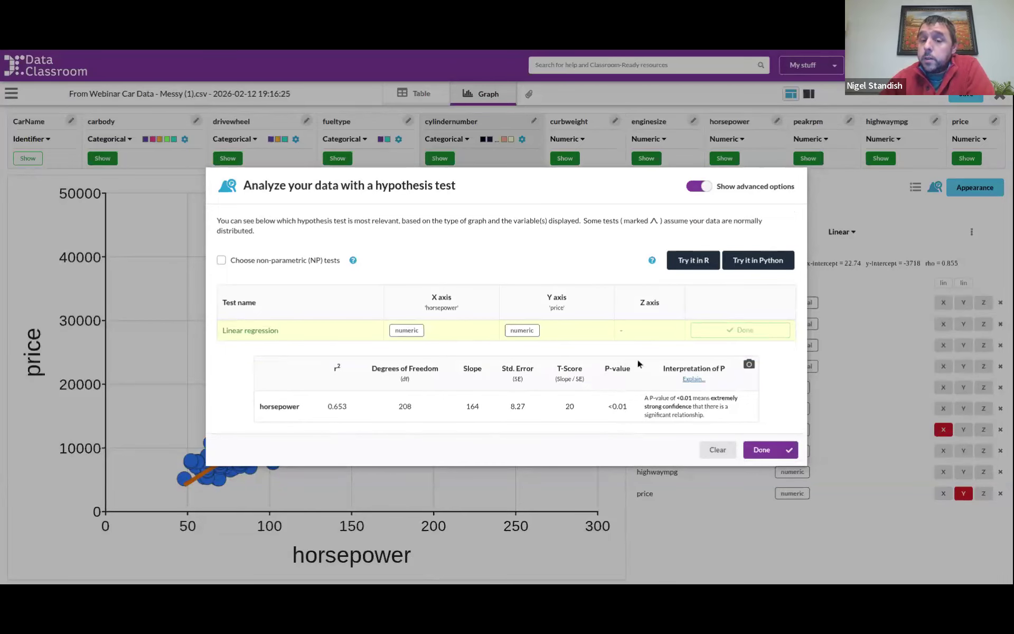
Examine the P-value explanation for the regression test, moving its P-value slider, and close it.
click(694, 379)
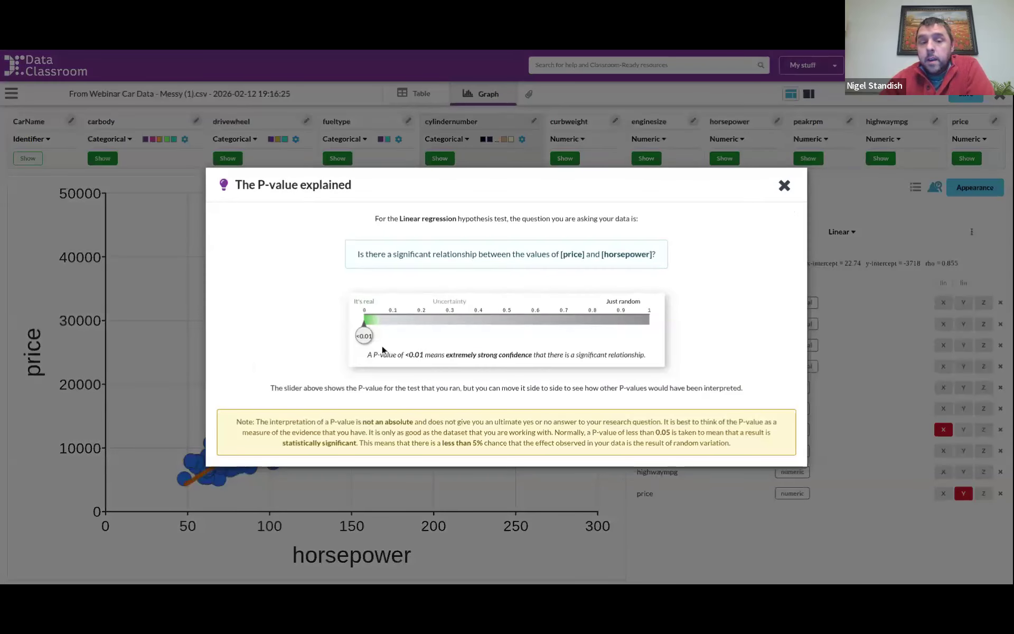
mouse_move(369, 335)
mouse_down()
mouse_move(647, 324)
mouse_move(385, 325)
mouse_move(369, 325)
mouse_move(652, 327)
mouse_move(358, 332)
mouse_move(369, 328)
mouse_move(652, 337)
mouse_move(482, 334)
mouse_move(362, 346)
mouse_up()
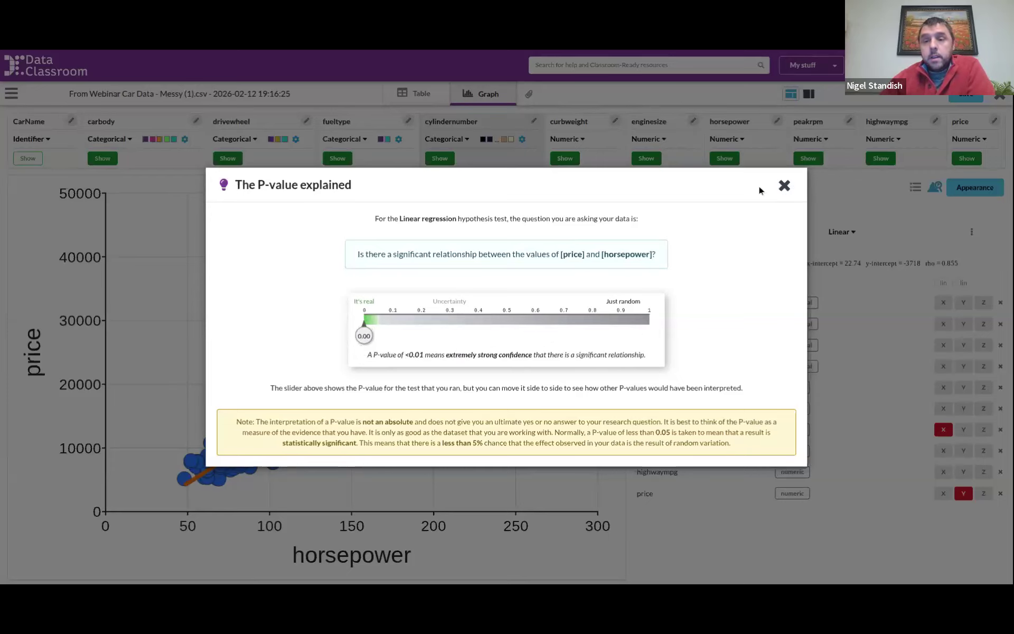
click(784, 186)
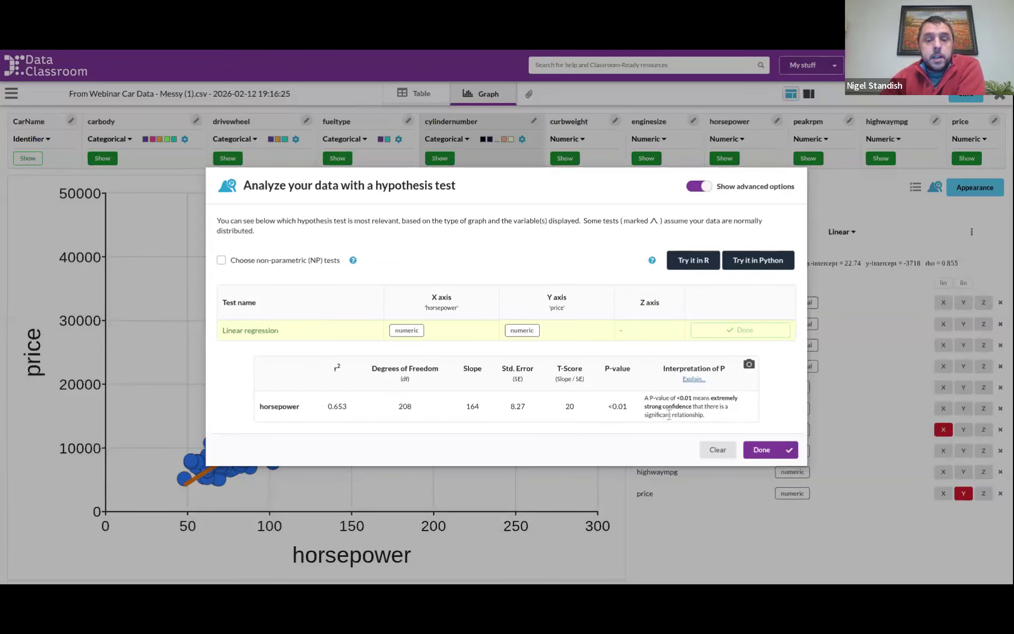
Close the regression test results and view the options for copying the graph image, closing them without copying.
click(749, 368)
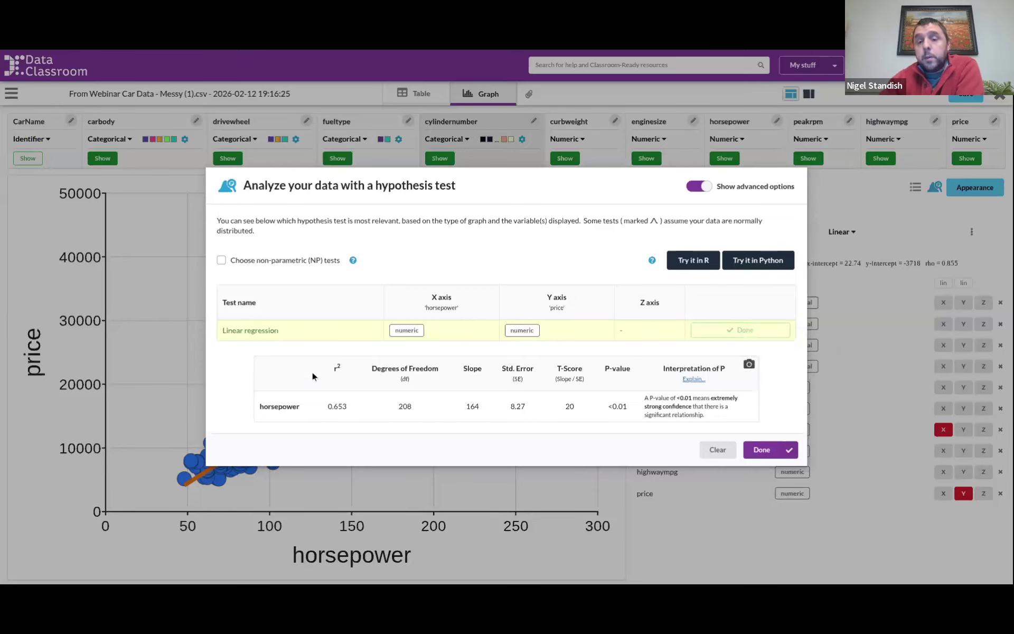
click(762, 450)
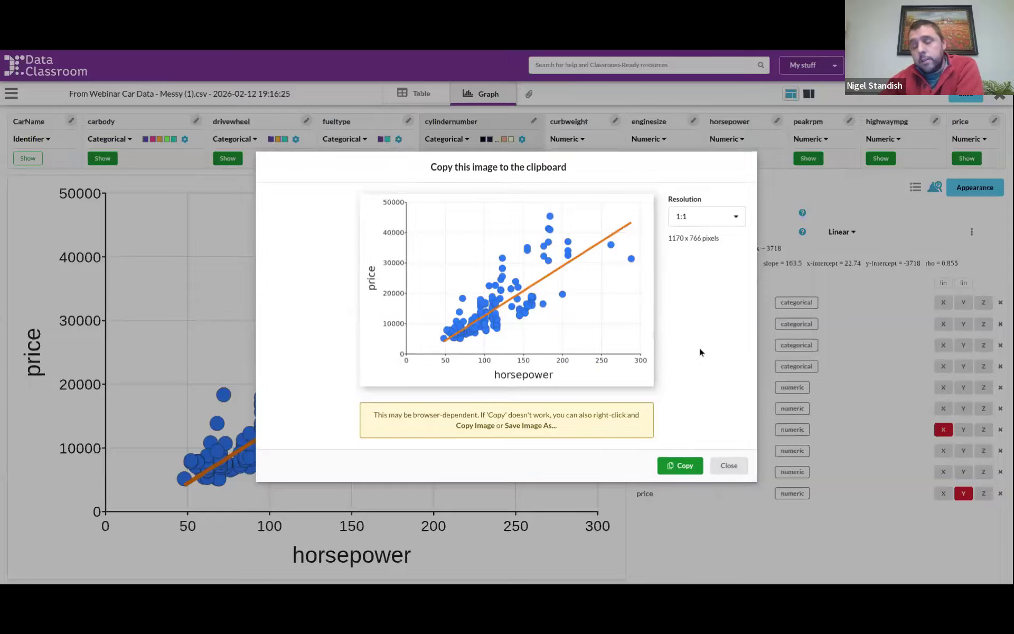
click(726, 467)
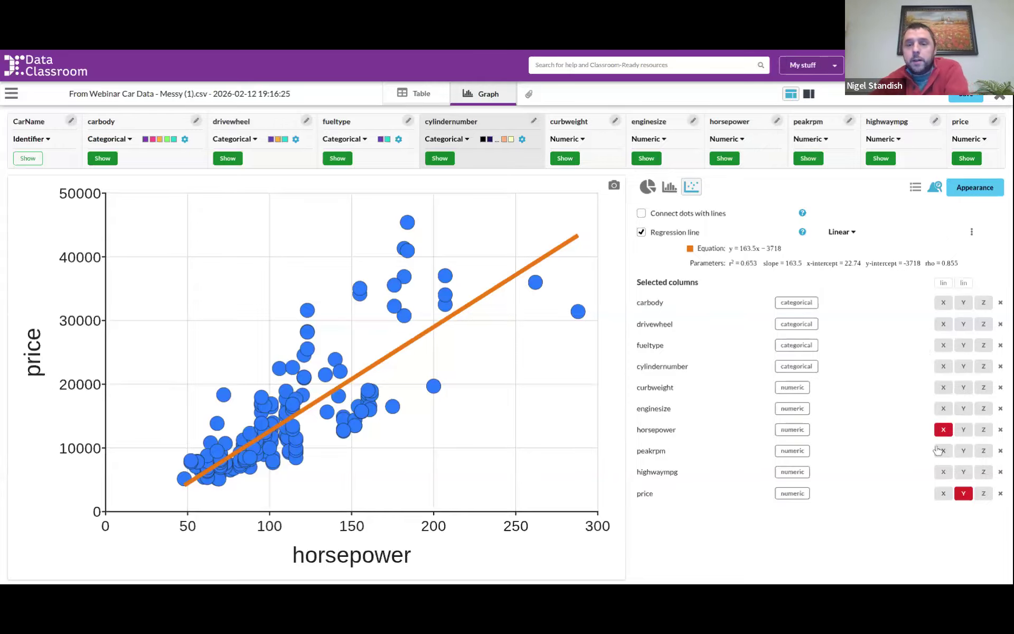
Plot price against cylindernumber and run the ANOVA hypothesis test on it, closing the results.
click(943, 366)
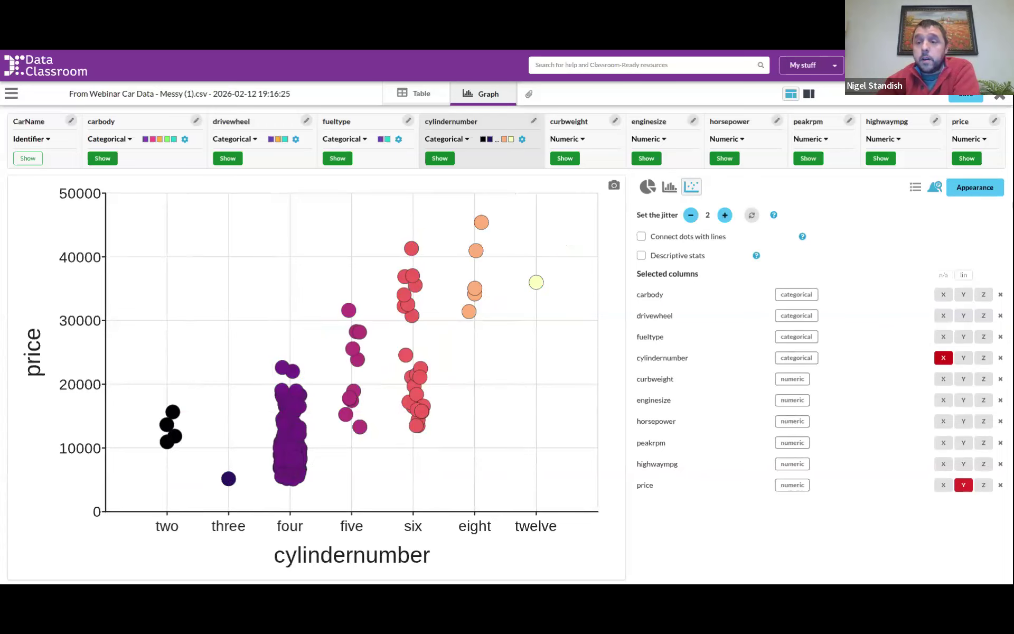
click(934, 187)
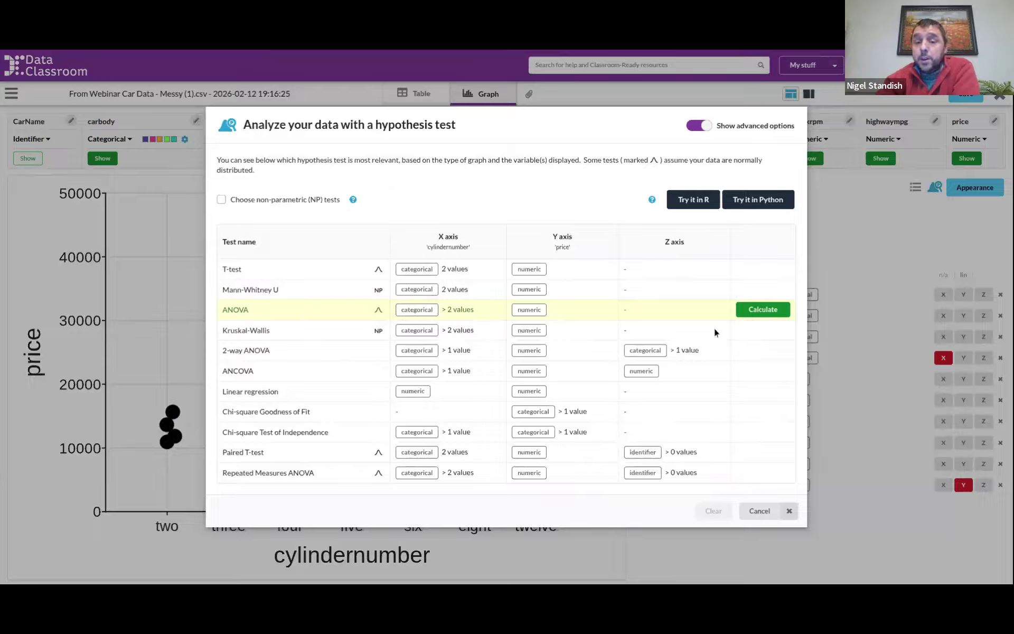
click(774, 310)
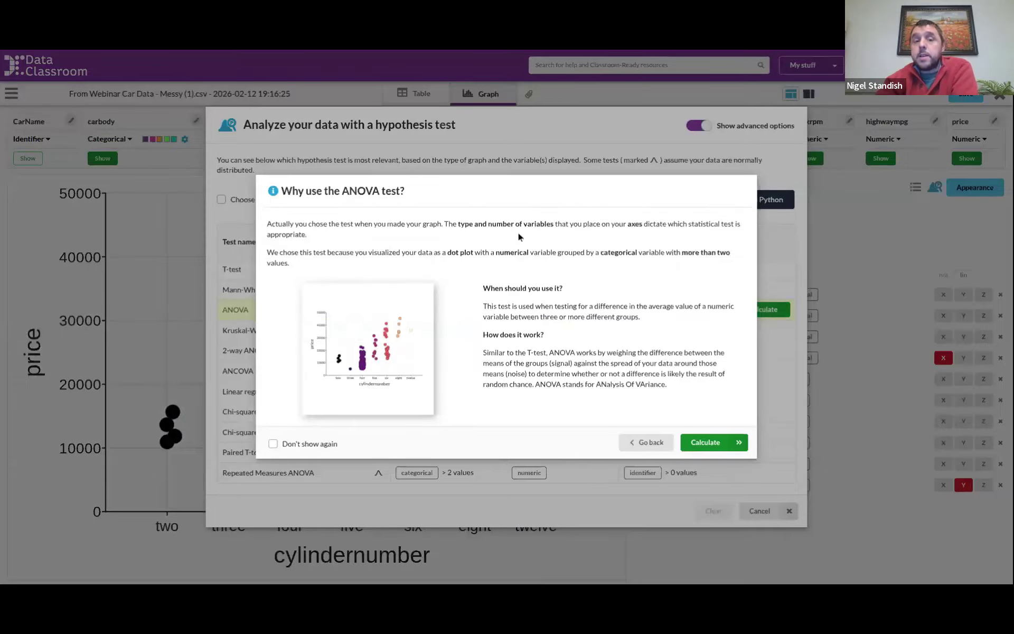
click(719, 447)
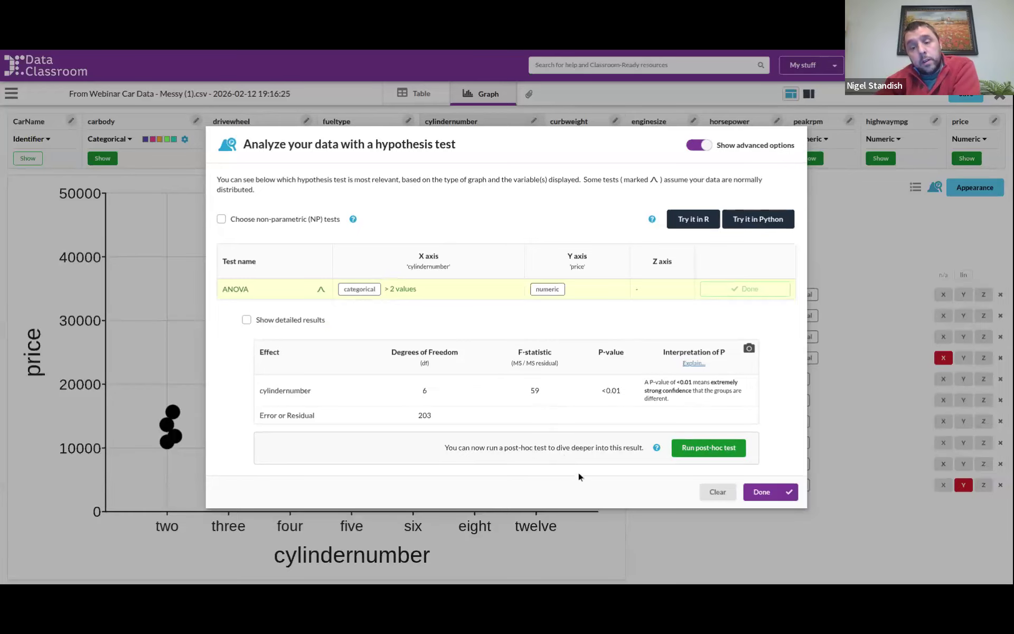
click(770, 491)
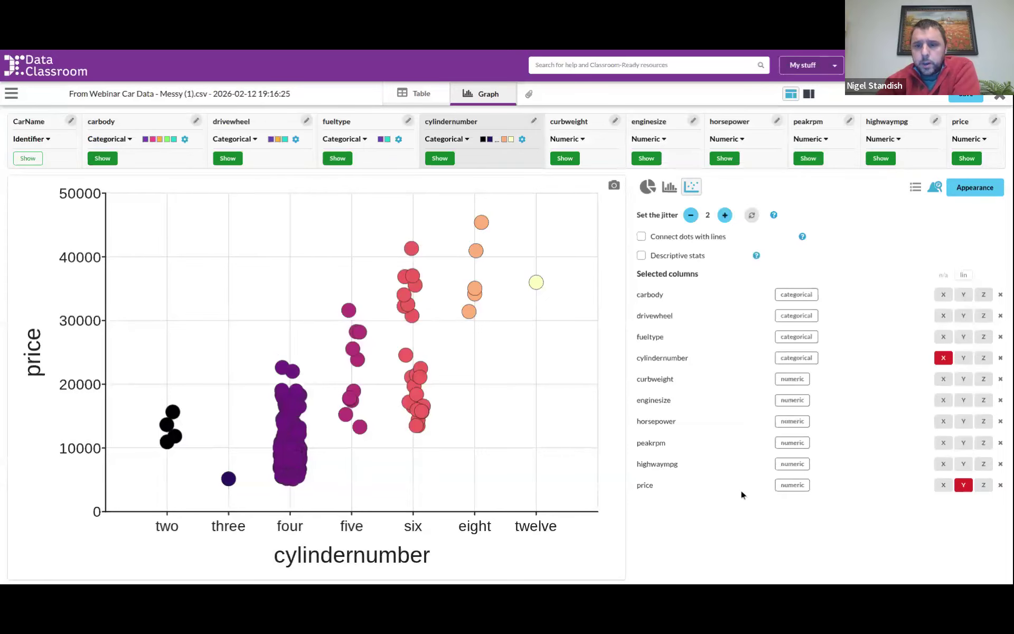
Add fueltype as the Z variable to view the matching 2-way ANOVA option, and remove fueltype from the graph.
click(983, 337)
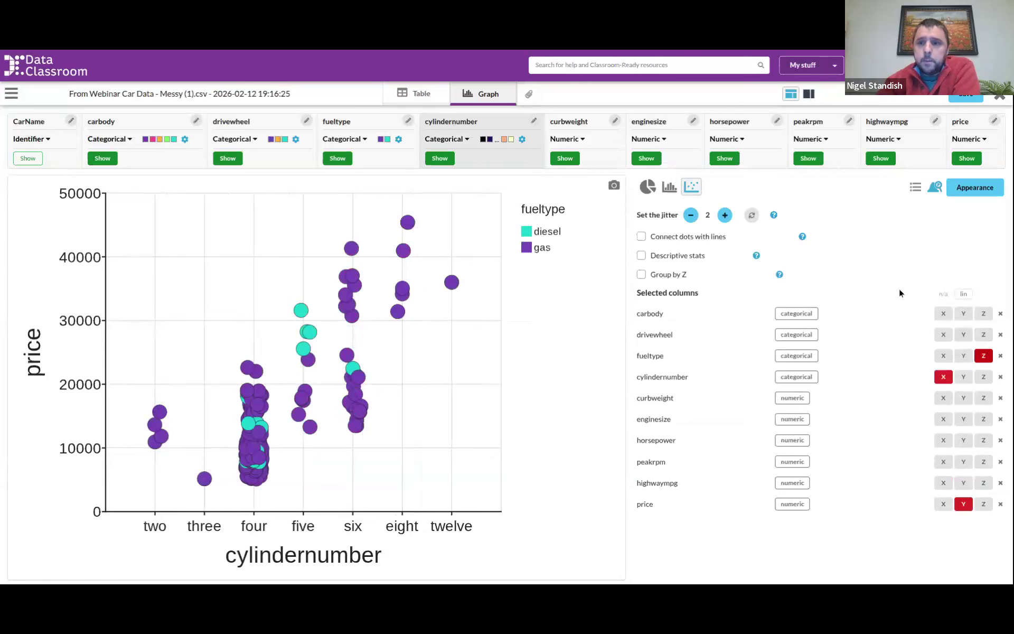
click(934, 189)
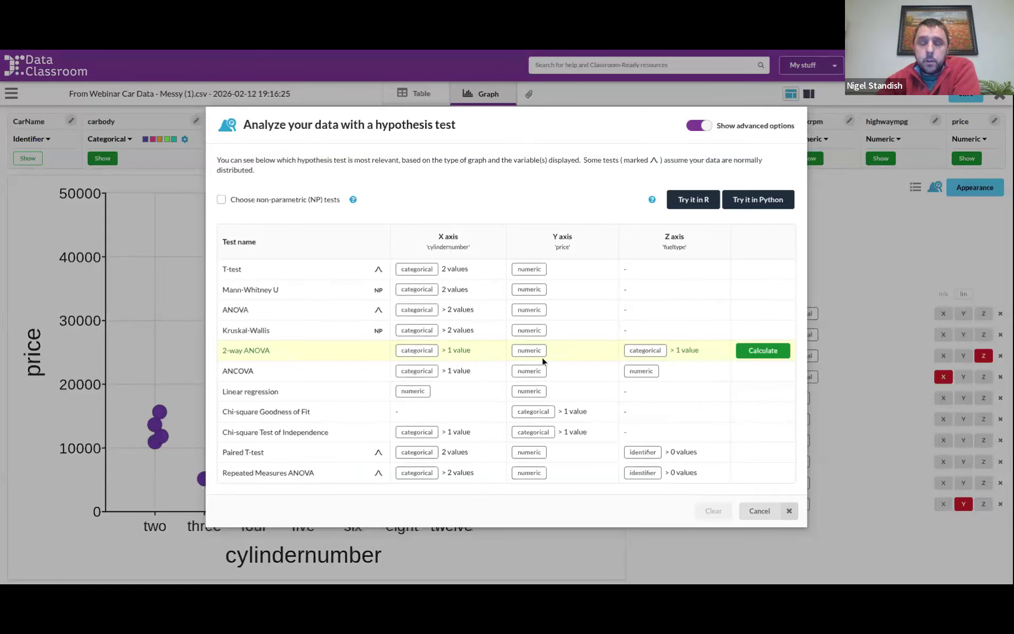
click(758, 511)
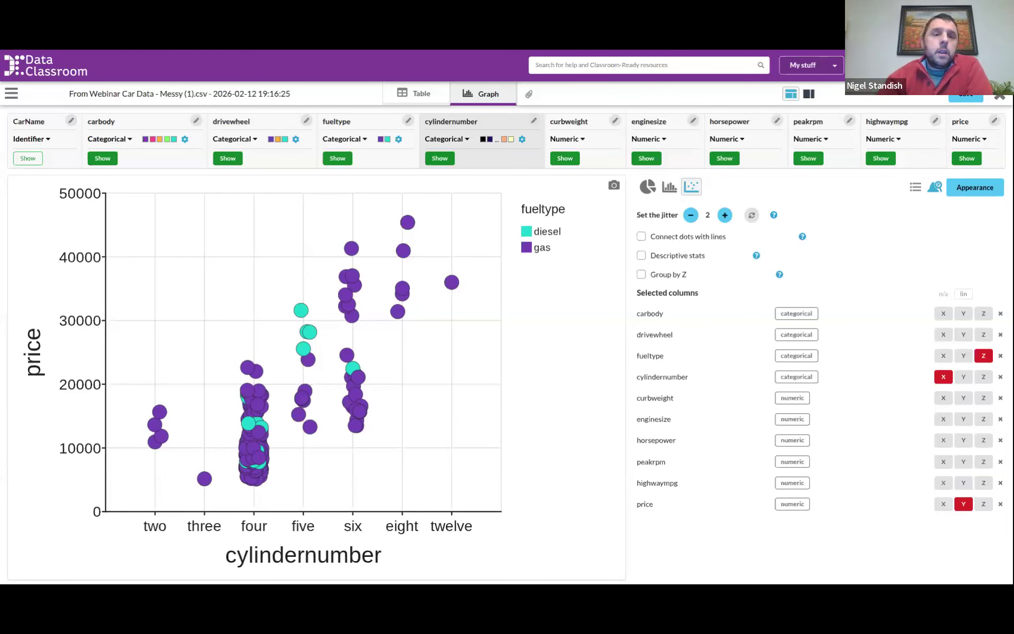
click(936, 189)
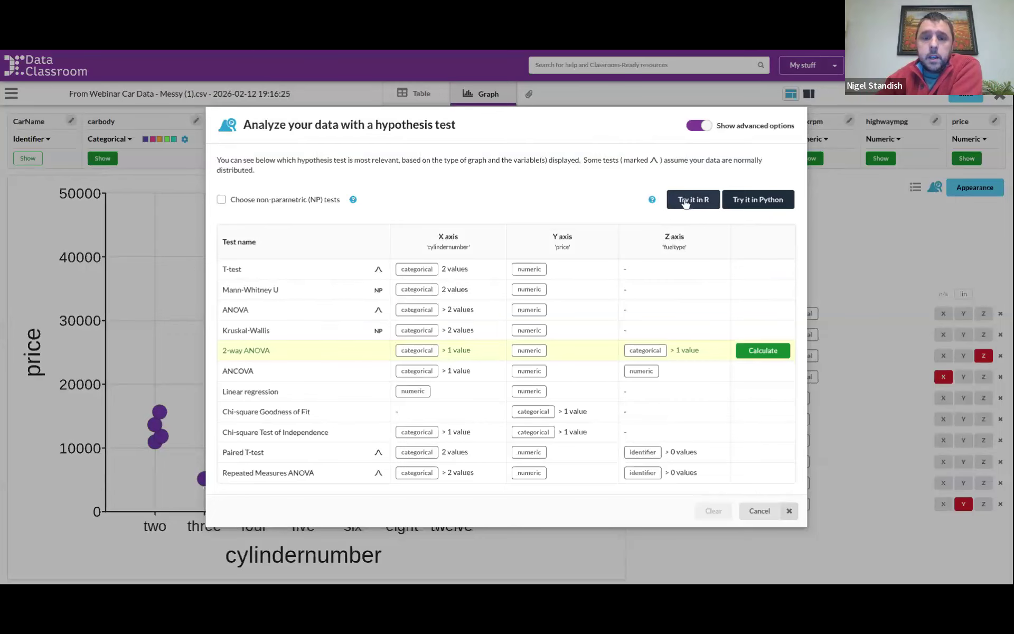
click(758, 509)
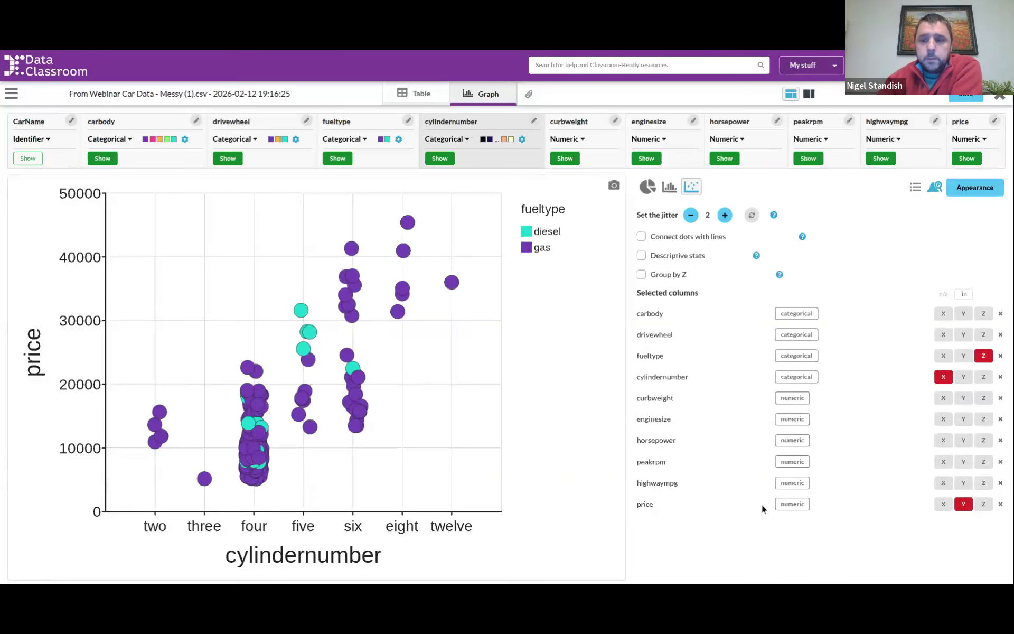
click(984, 355)
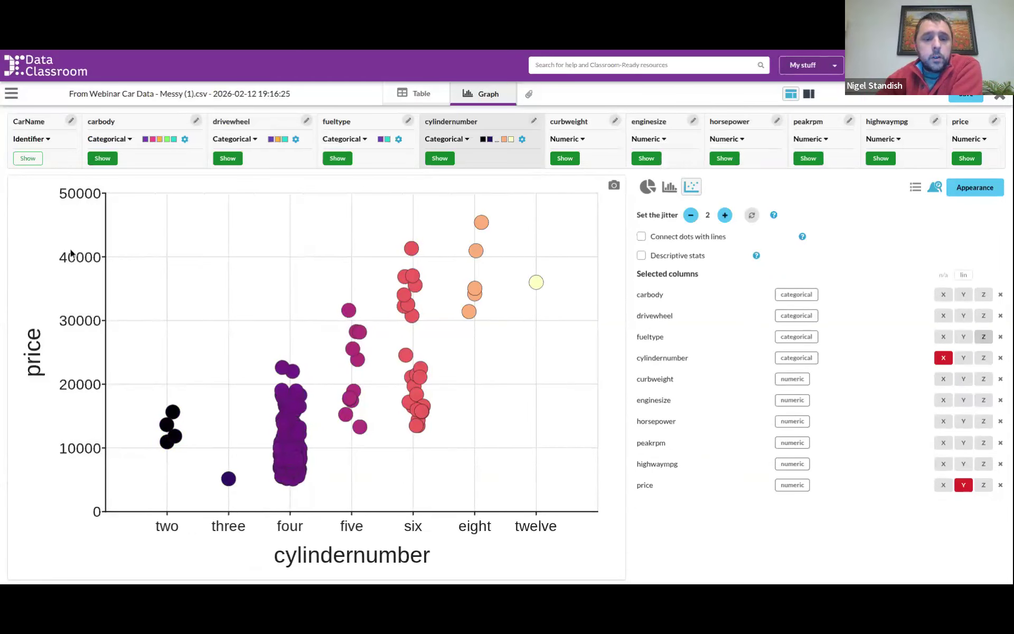
Try to open the R script for the cylindernumber ANOVA, and leave the hypothesis test dialog.
click(935, 187)
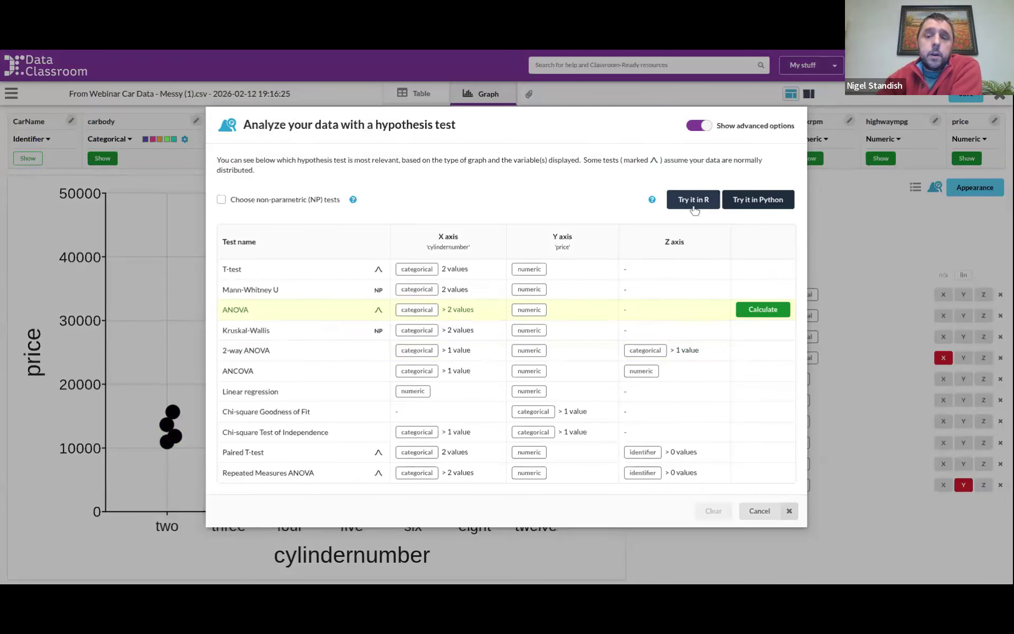
click(693, 208)
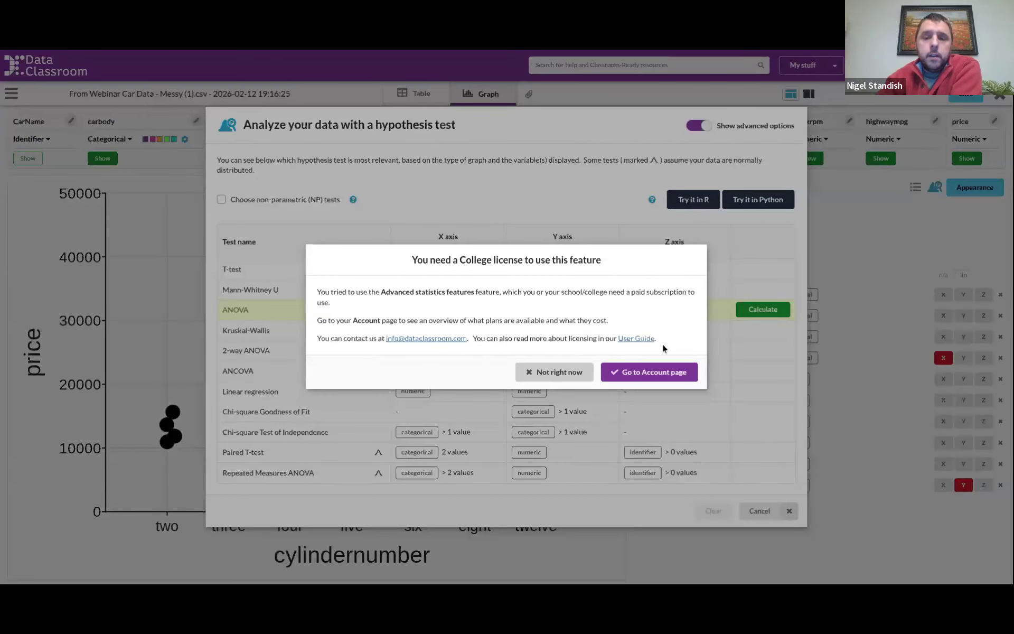
click(547, 378)
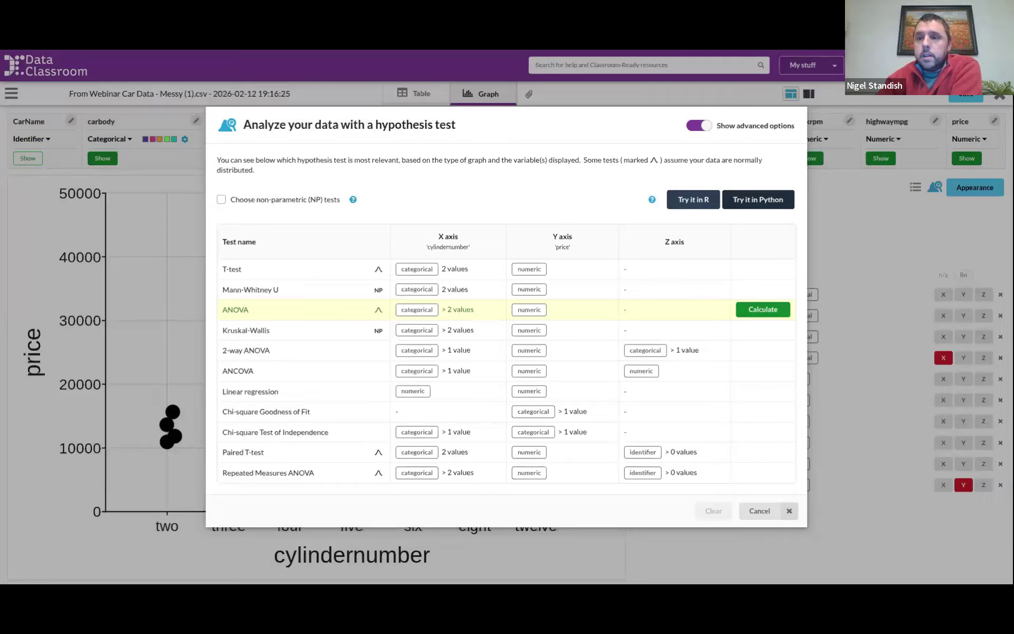
click(759, 510)
Open the account profile and change its grade level to College, confirming the change.
click(928, 64)
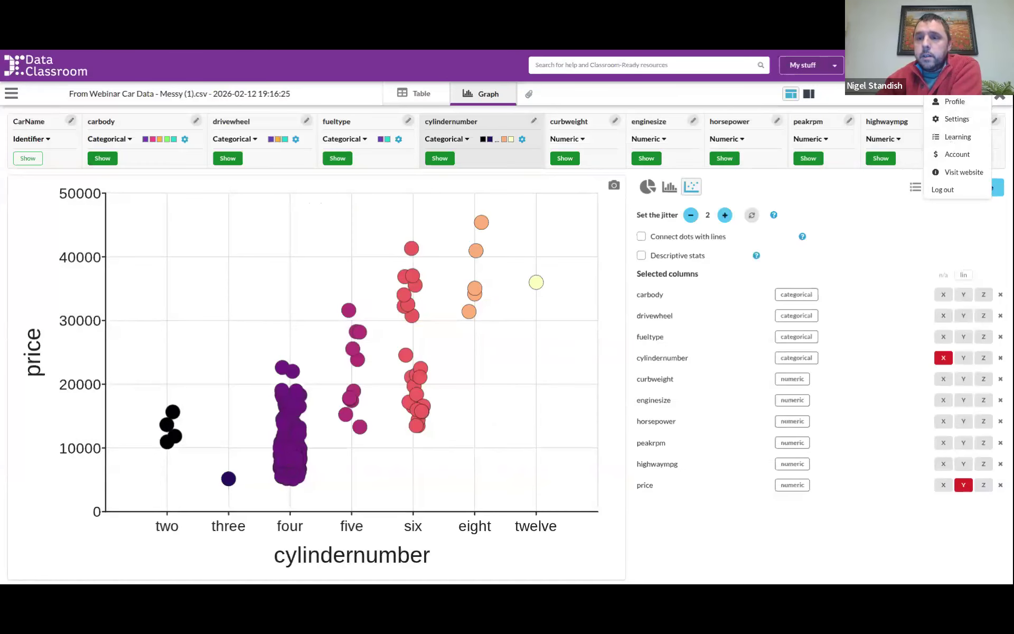
click(957, 66)
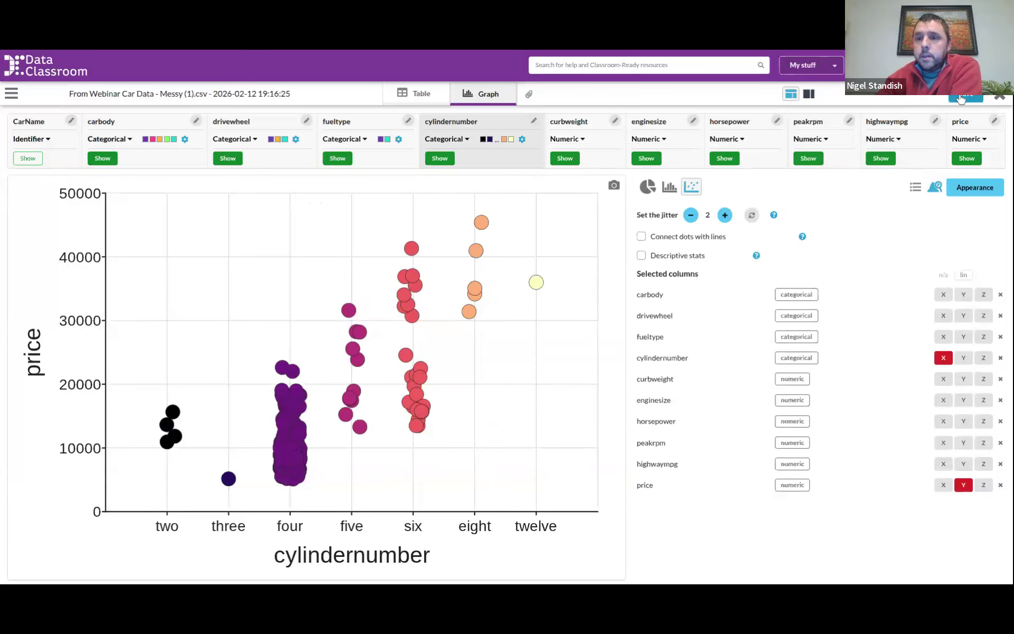
click(959, 99)
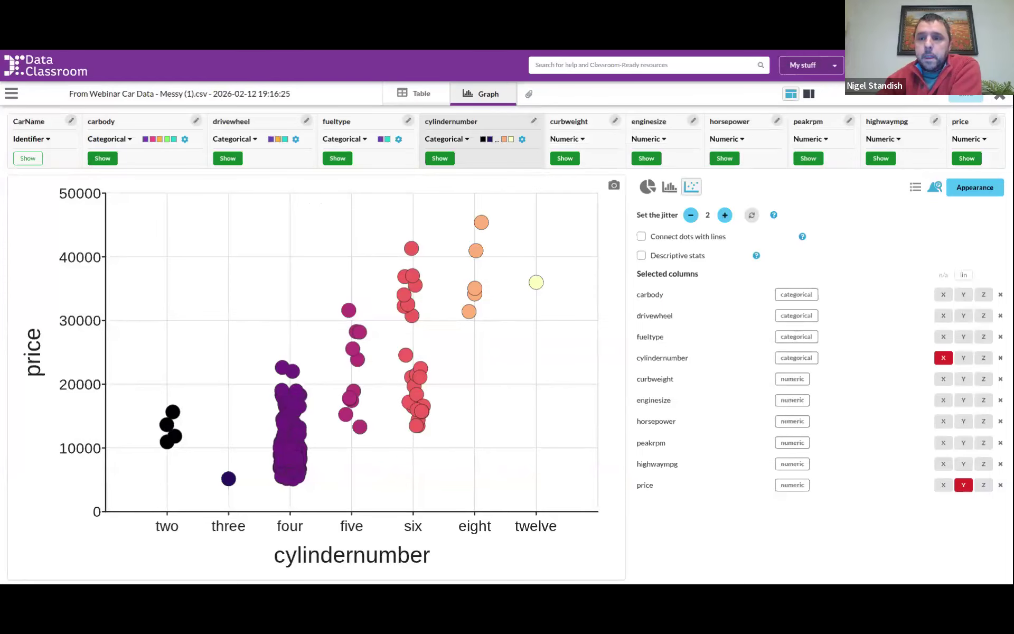
click(929, 64)
click(951, 99)
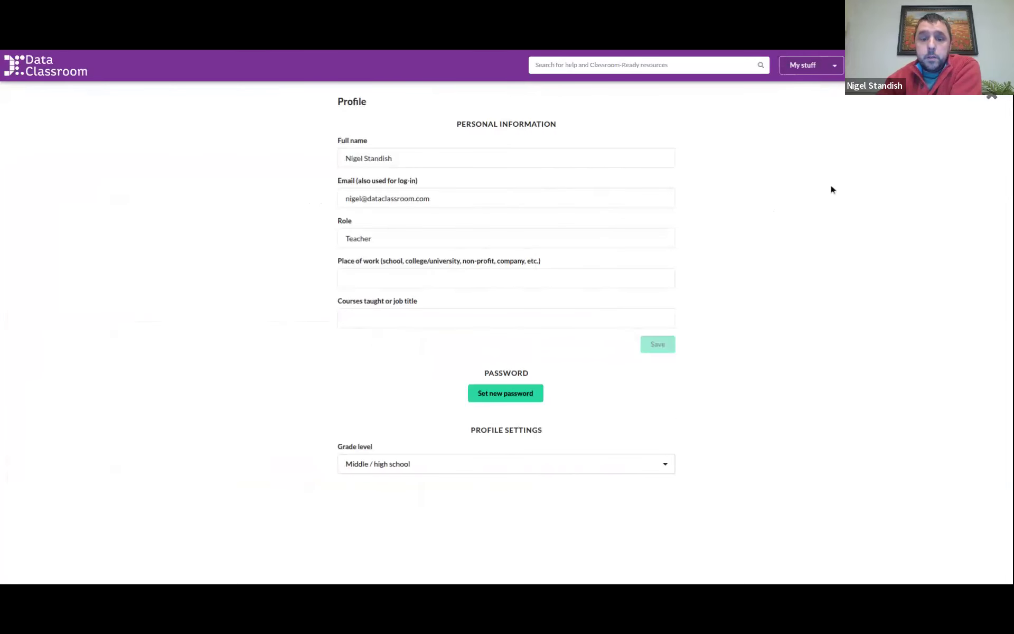
click(378, 465)
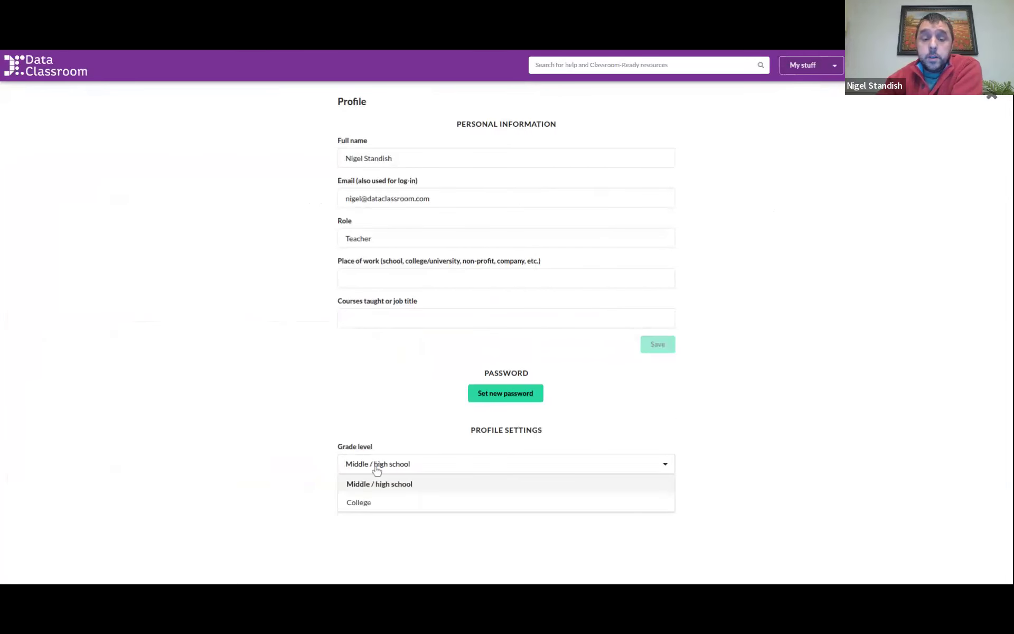
click(389, 508)
click(677, 375)
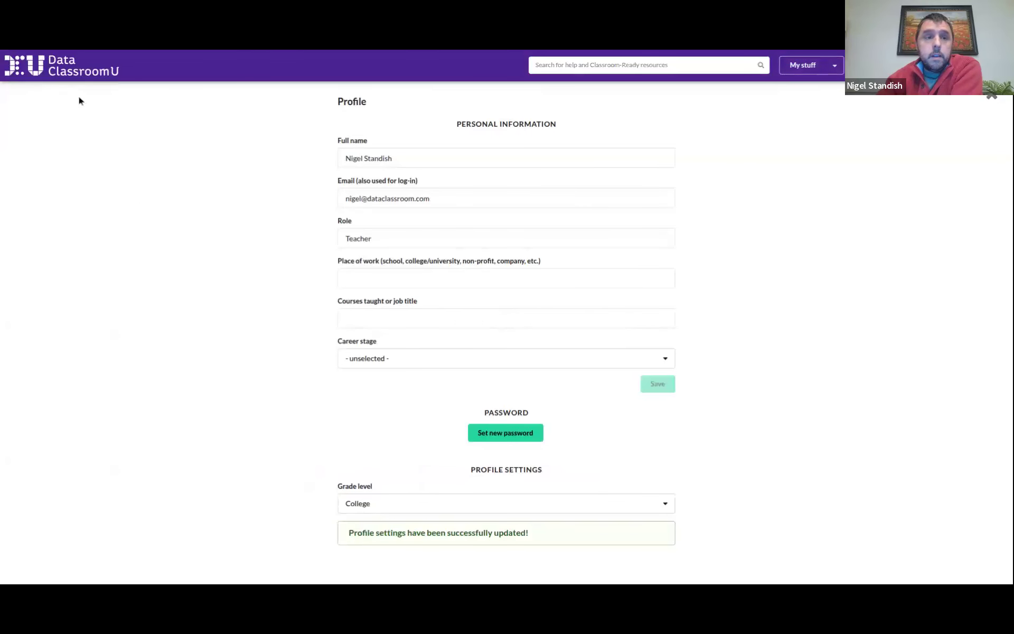
Reopen the messy car dataset's graph from the dashboard and generate its script in R through the hypothesis test options.
click(62, 75)
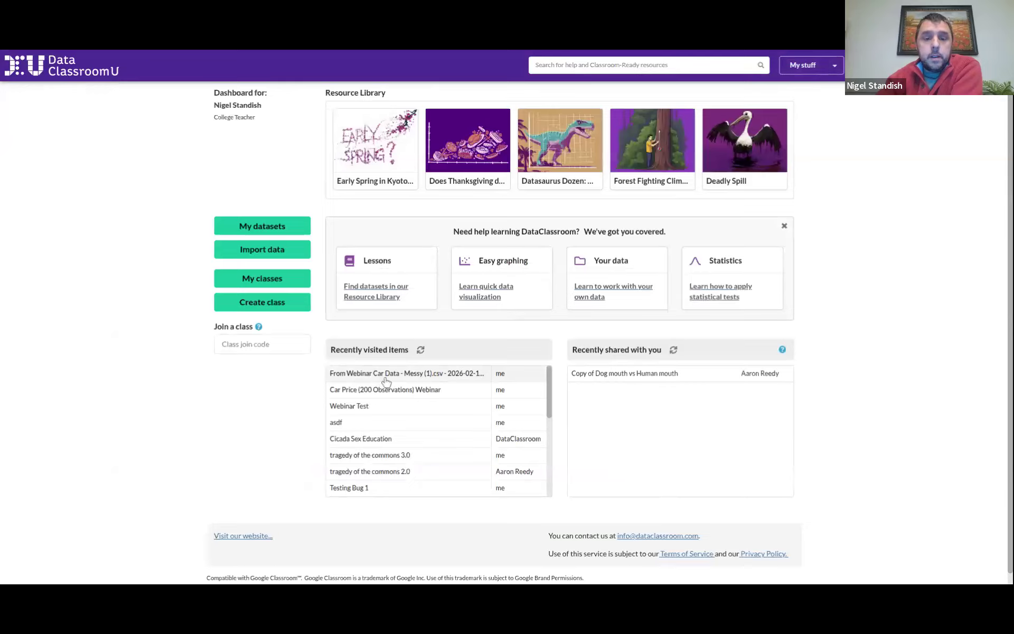
click(386, 382)
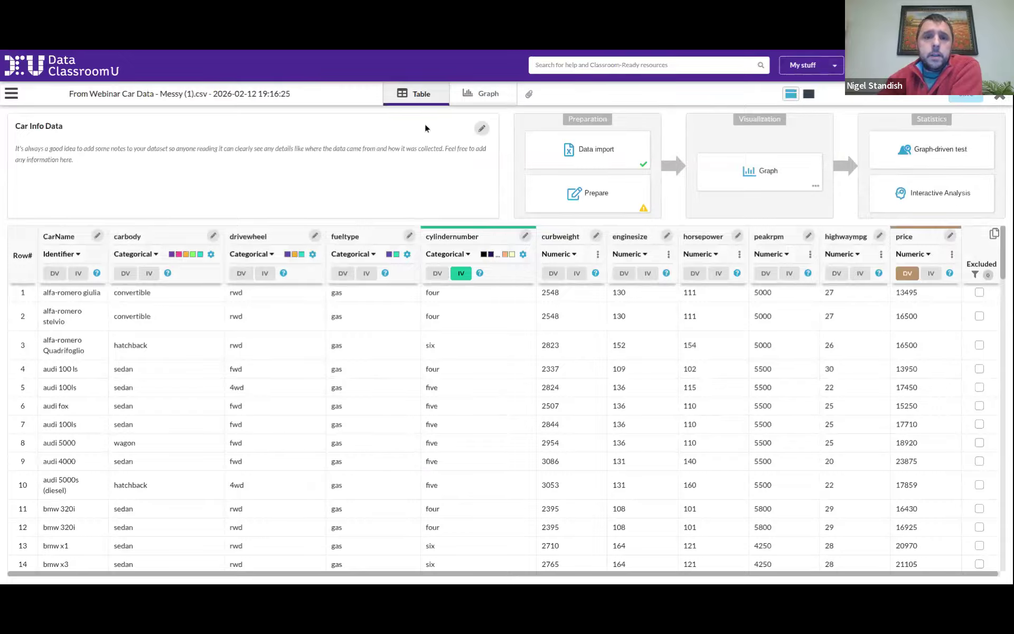
click(473, 97)
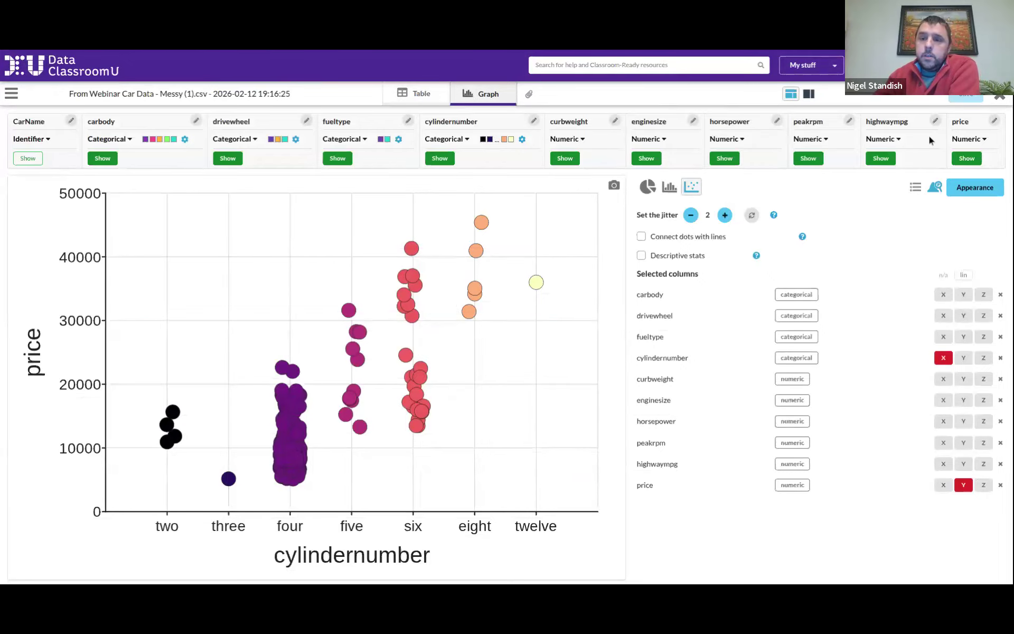
click(936, 187)
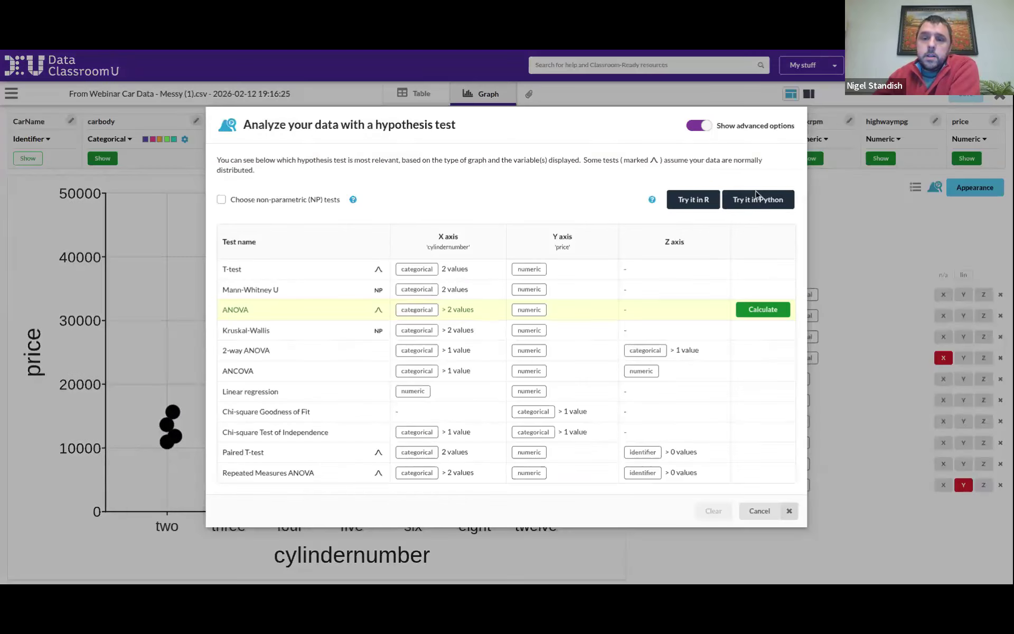
click(694, 195)
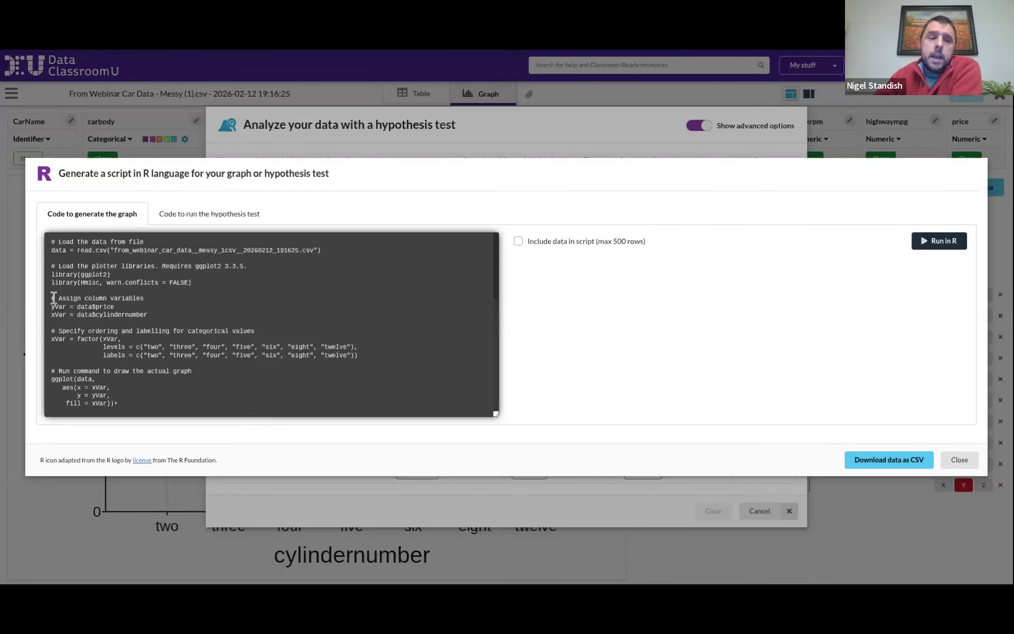
Highlight the script comments on column variables and categorical ordering in enlarged view, and run the graph code in R.
drag(51, 298, 143, 298)
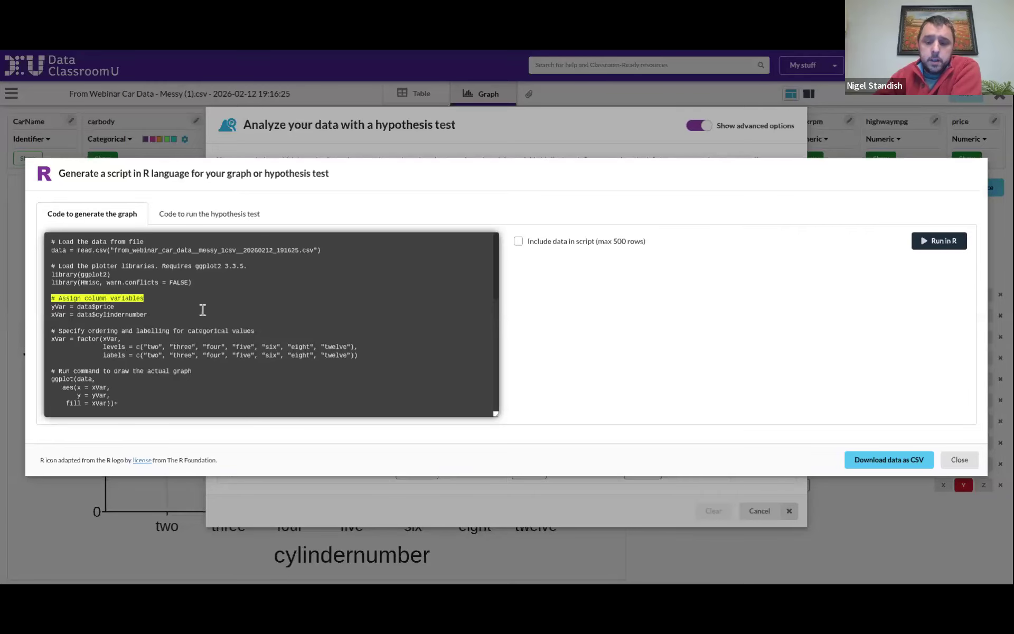
key(ctrl+plus)
key(ctrl+plus)
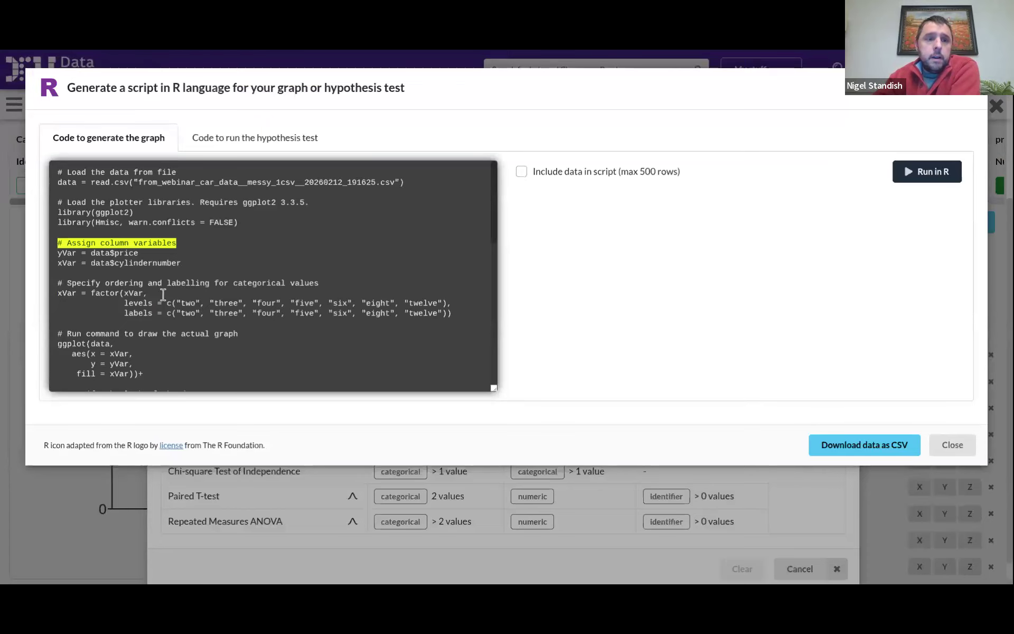
drag(58, 280, 320, 283)
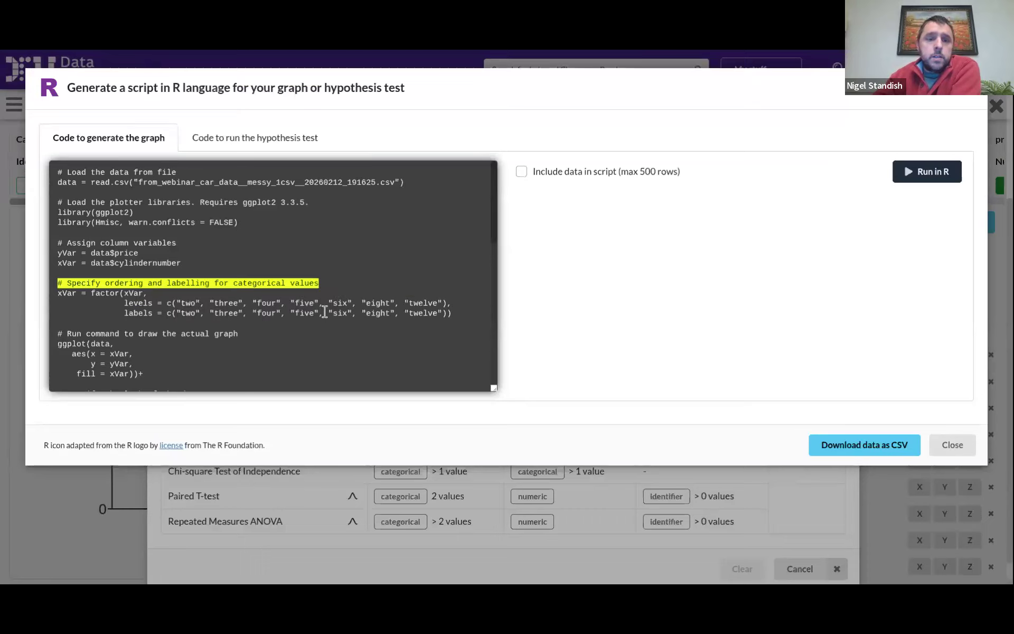
click(927, 171)
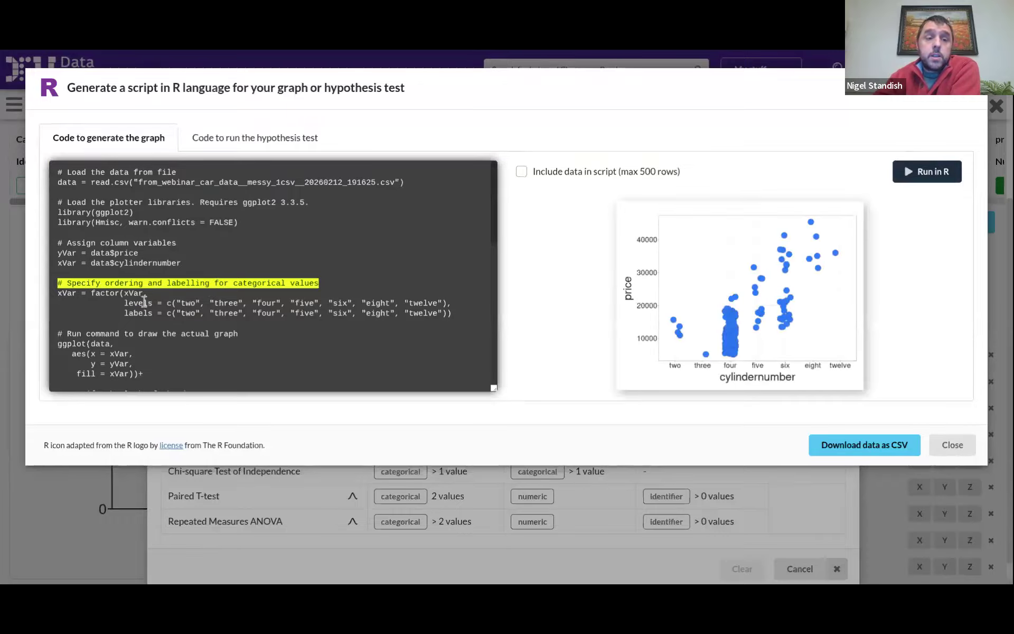
Examine the graph script's code for drawing the plot, dot appearance and category colors.
scroll(148, 309, down, 1)
scroll(150, 310, down, 3)
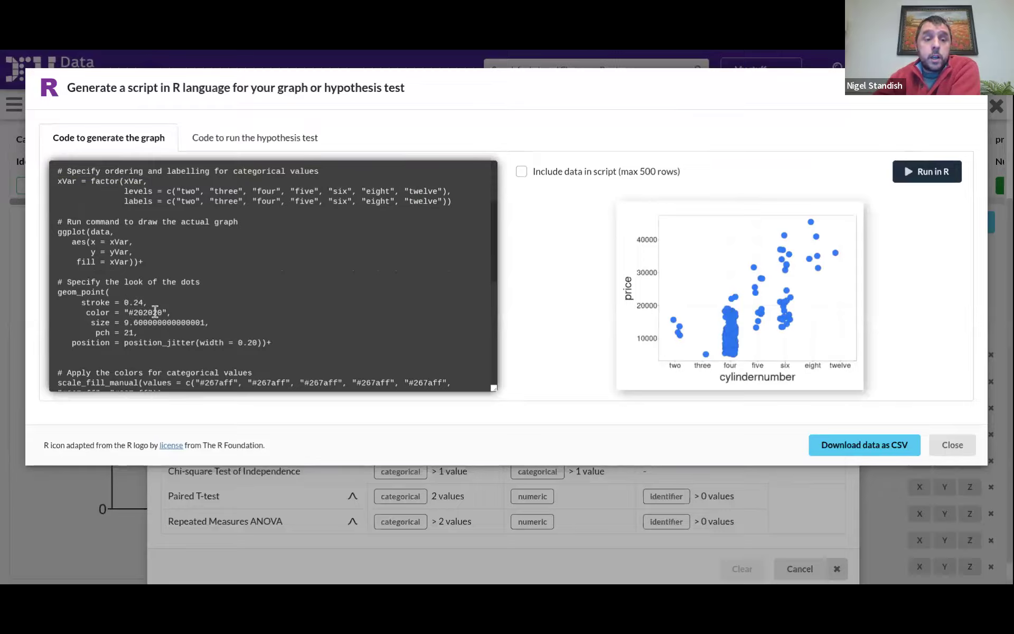
scroll(153, 317, down, 1)
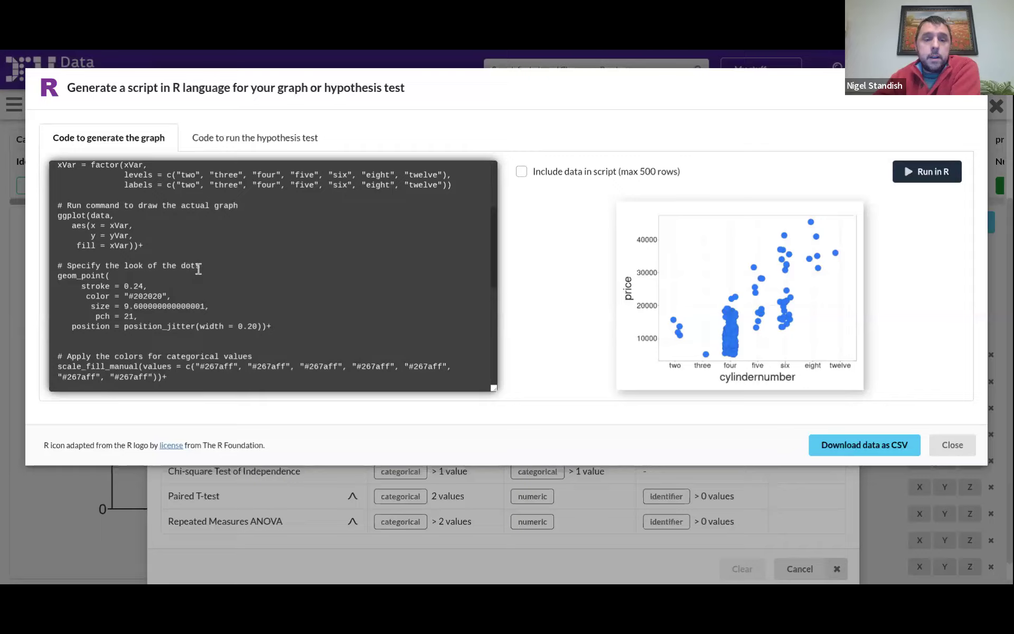
scroll(178, 305, down, 2)
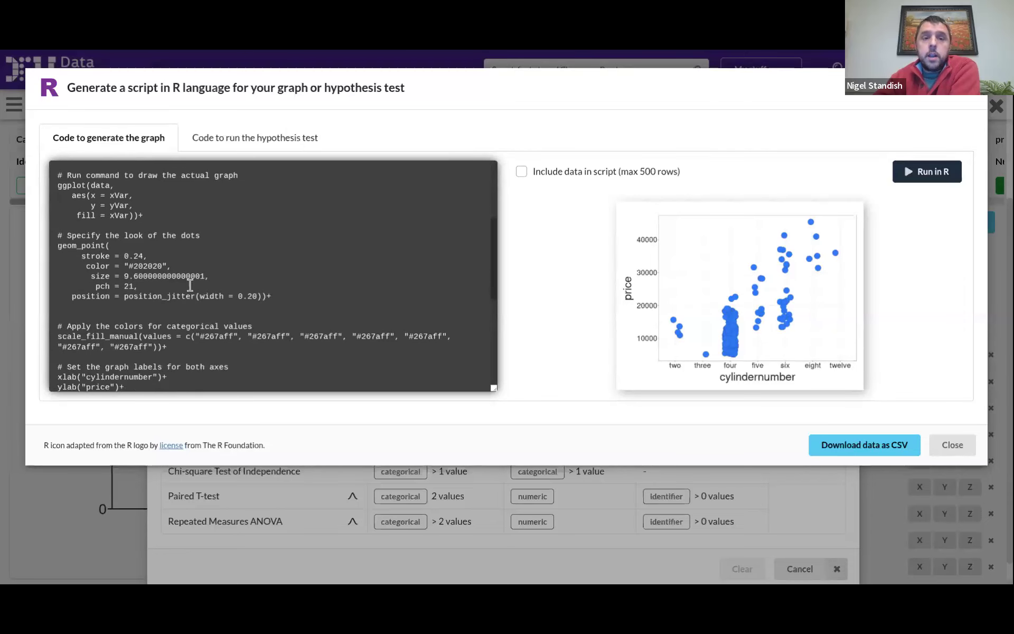
Run the ANOVA and Tukey post-hoc code for price by cylindernumber in R, review its output and return to the graph.
click(256, 138)
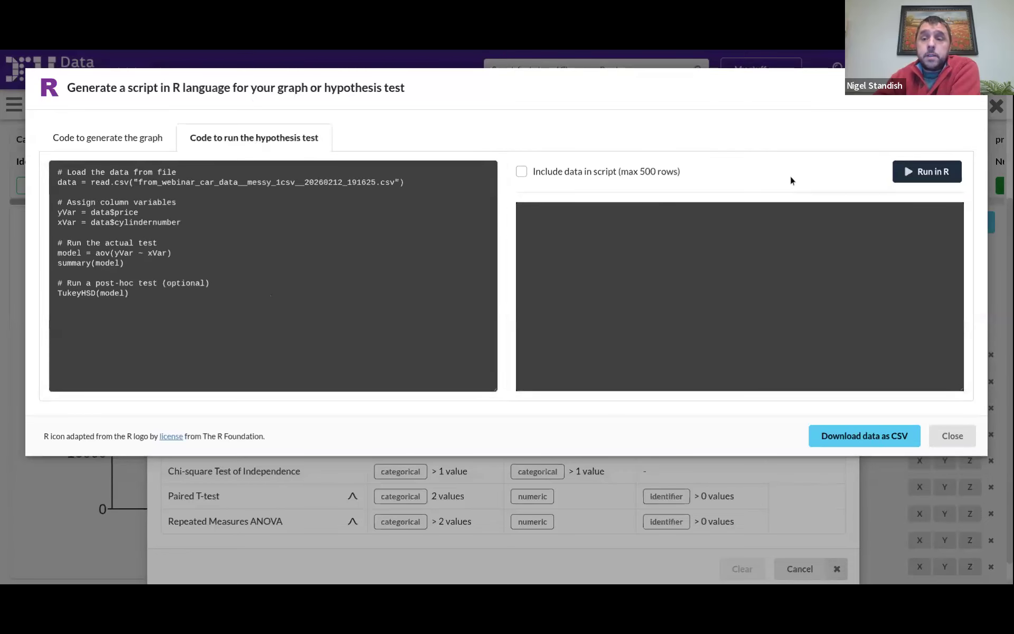
click(933, 175)
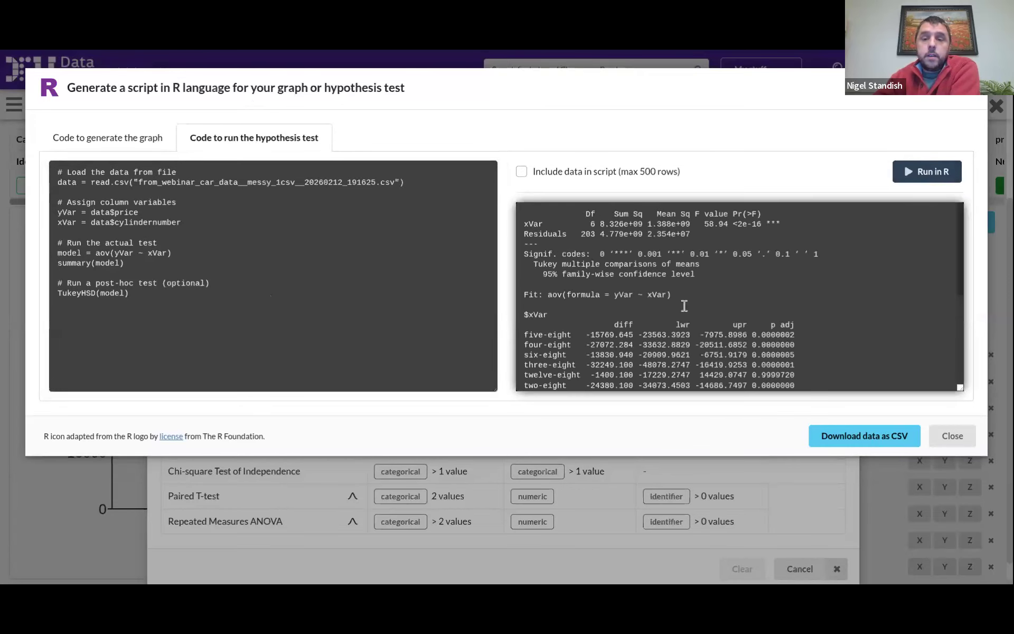
scroll(685, 306, down, 5)
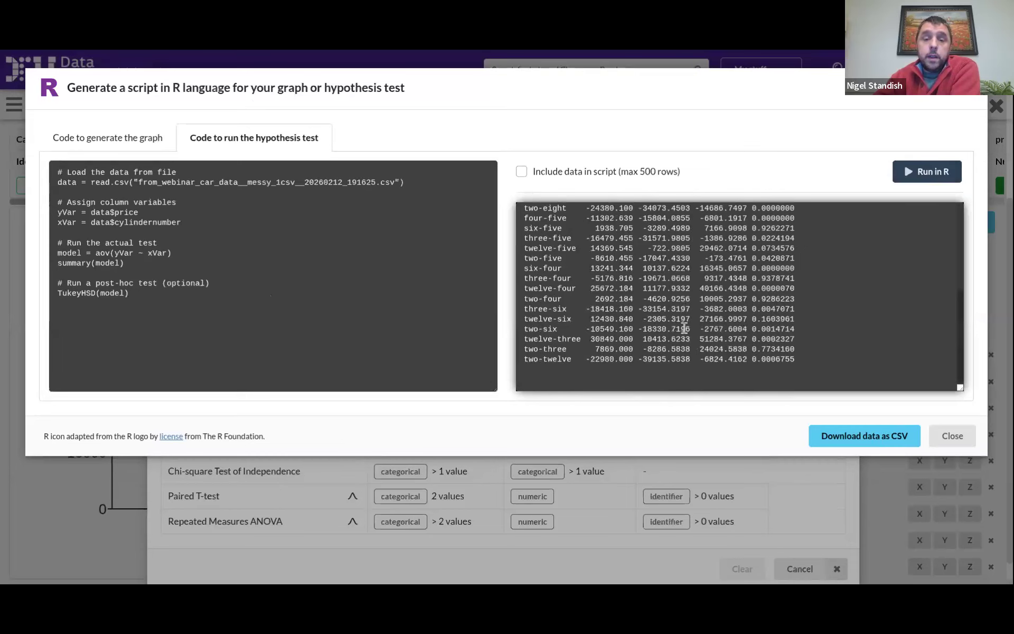
scroll(684, 327, up, 5)
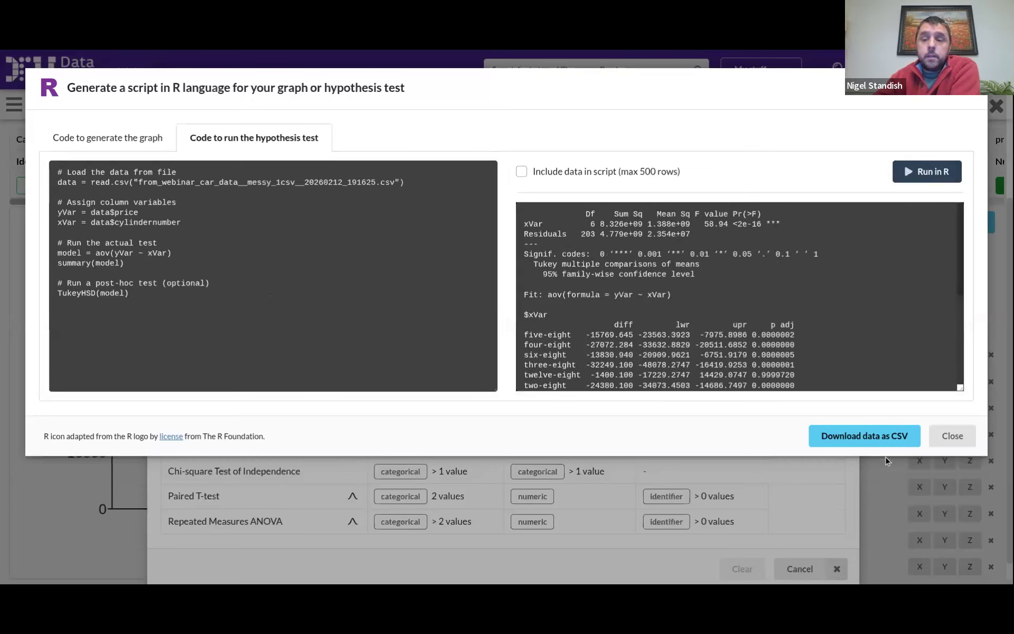
click(952, 436)
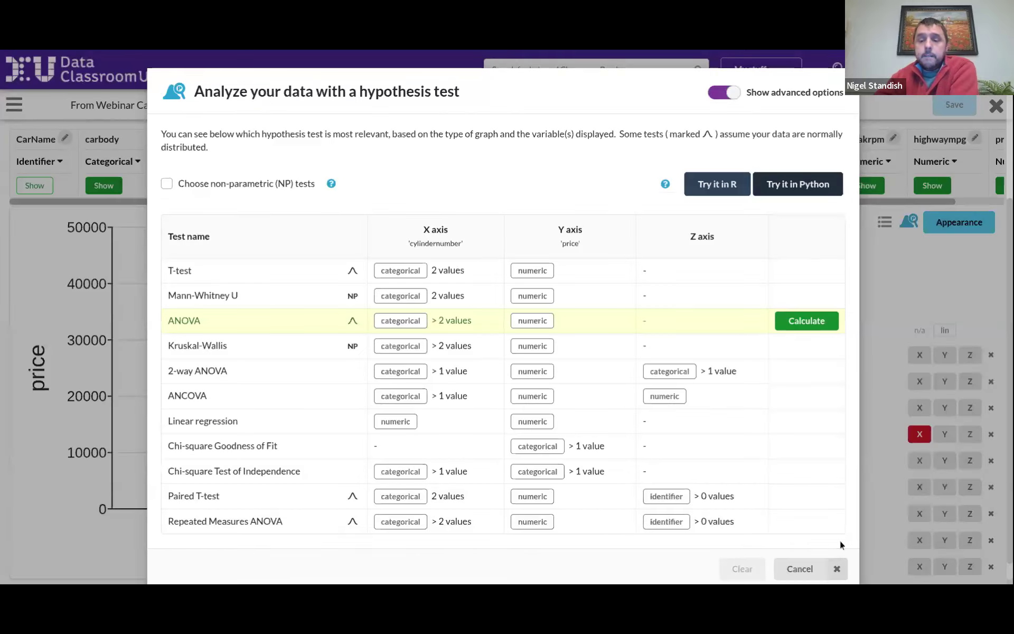
click(813, 571)
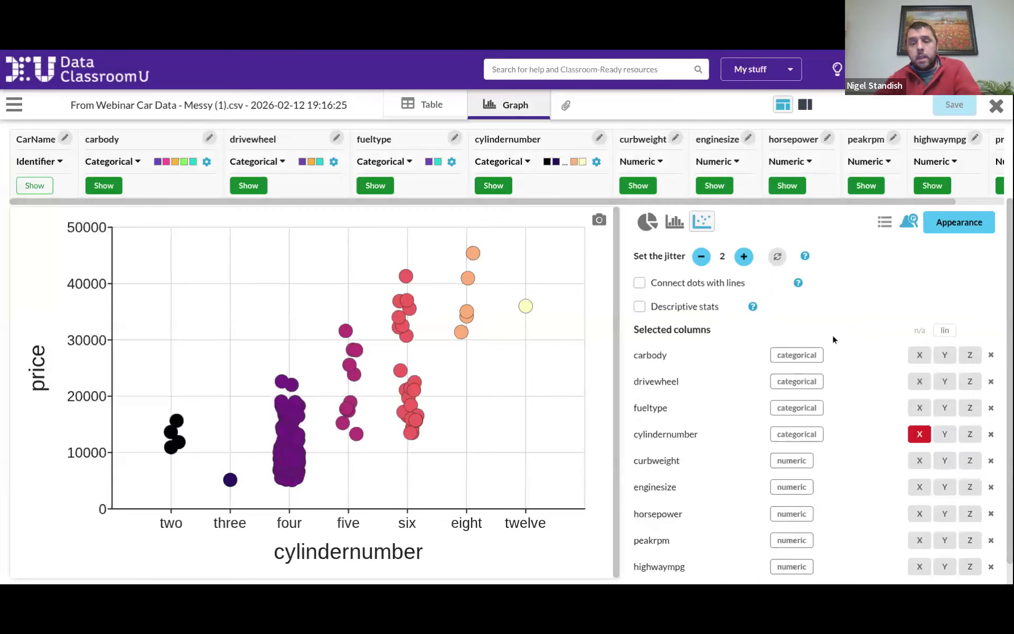